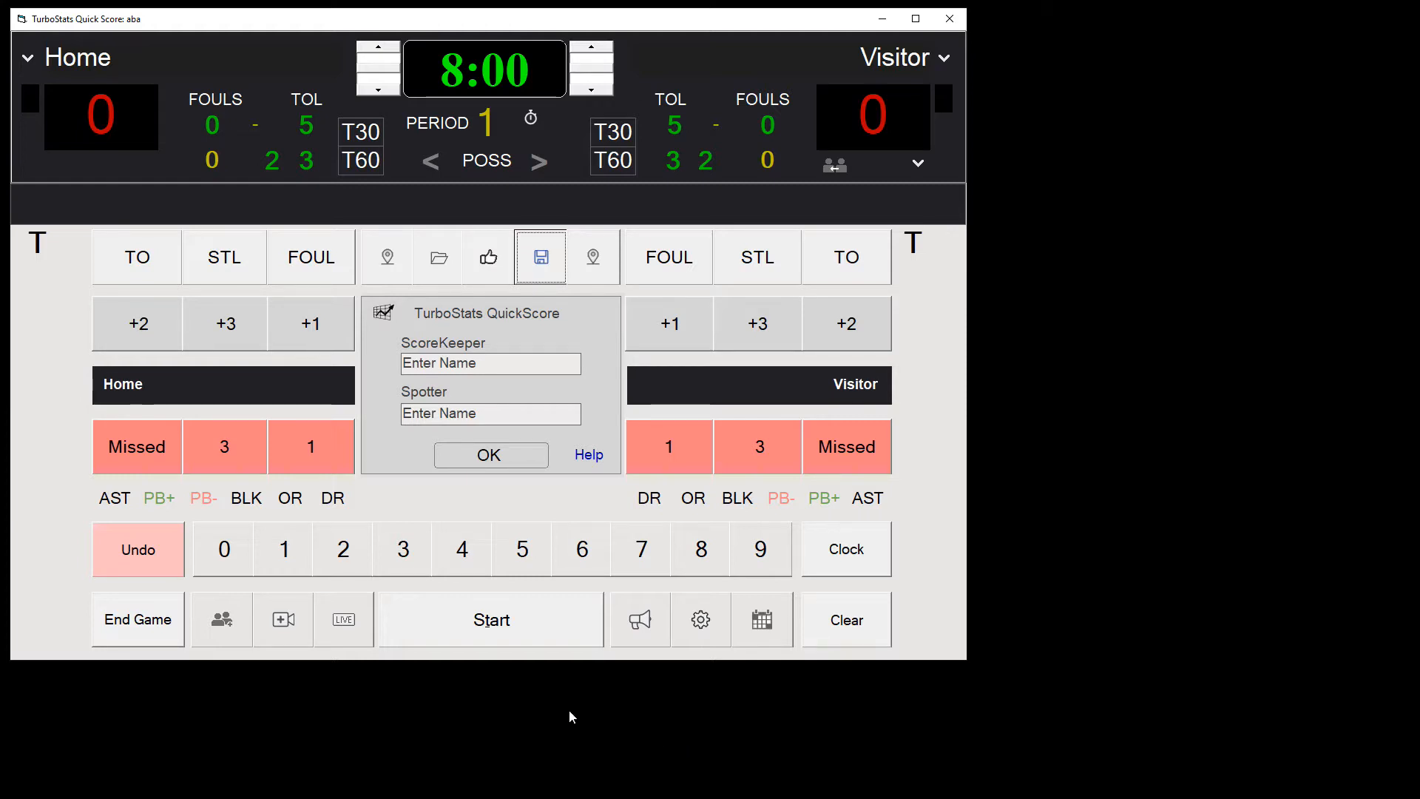
Step: Load game 5 of the pacific2021 schedule, Team Trouble against California Golden Tigers, and dismiss the duplicate number notice
left_click(758, 629)
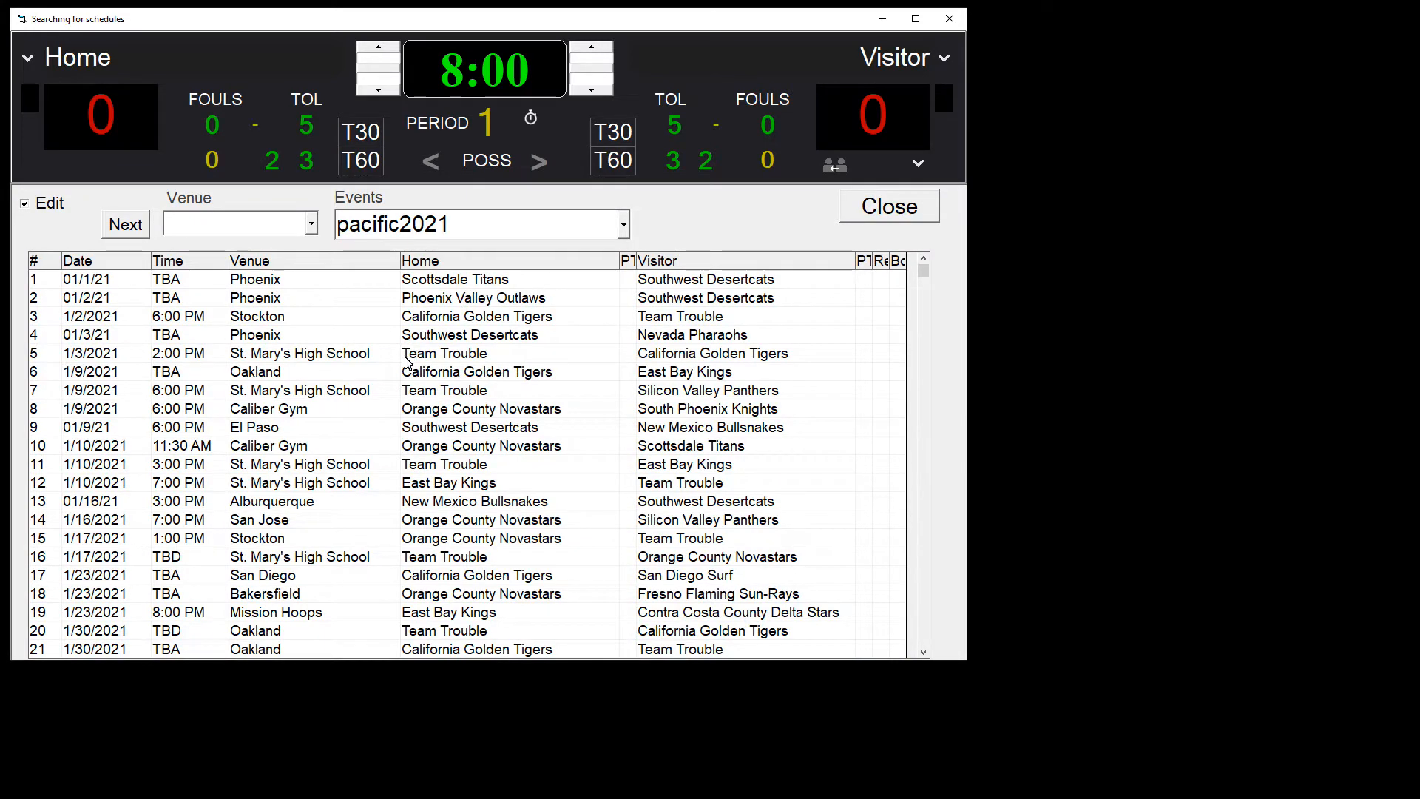
left_click(433, 359)
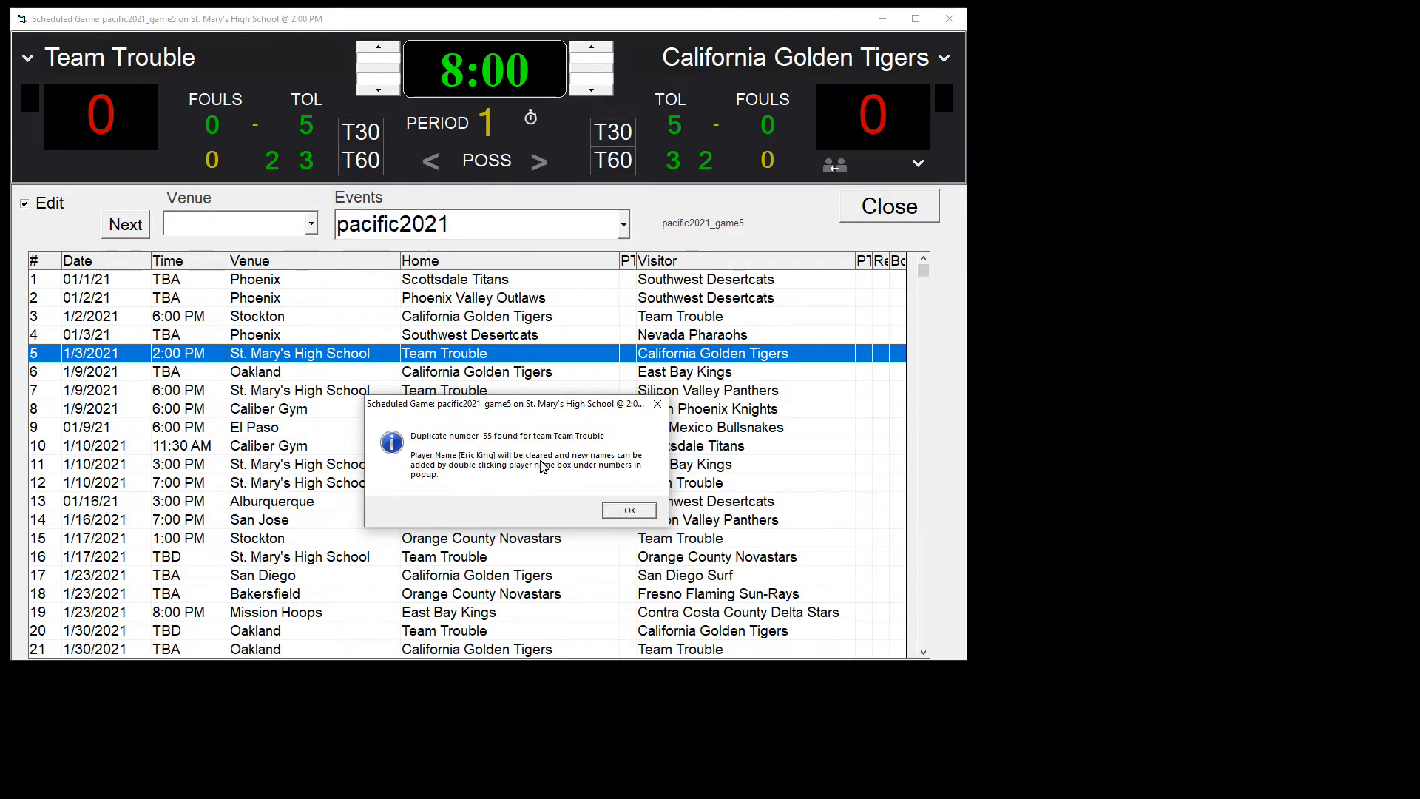
left_click(625, 511)
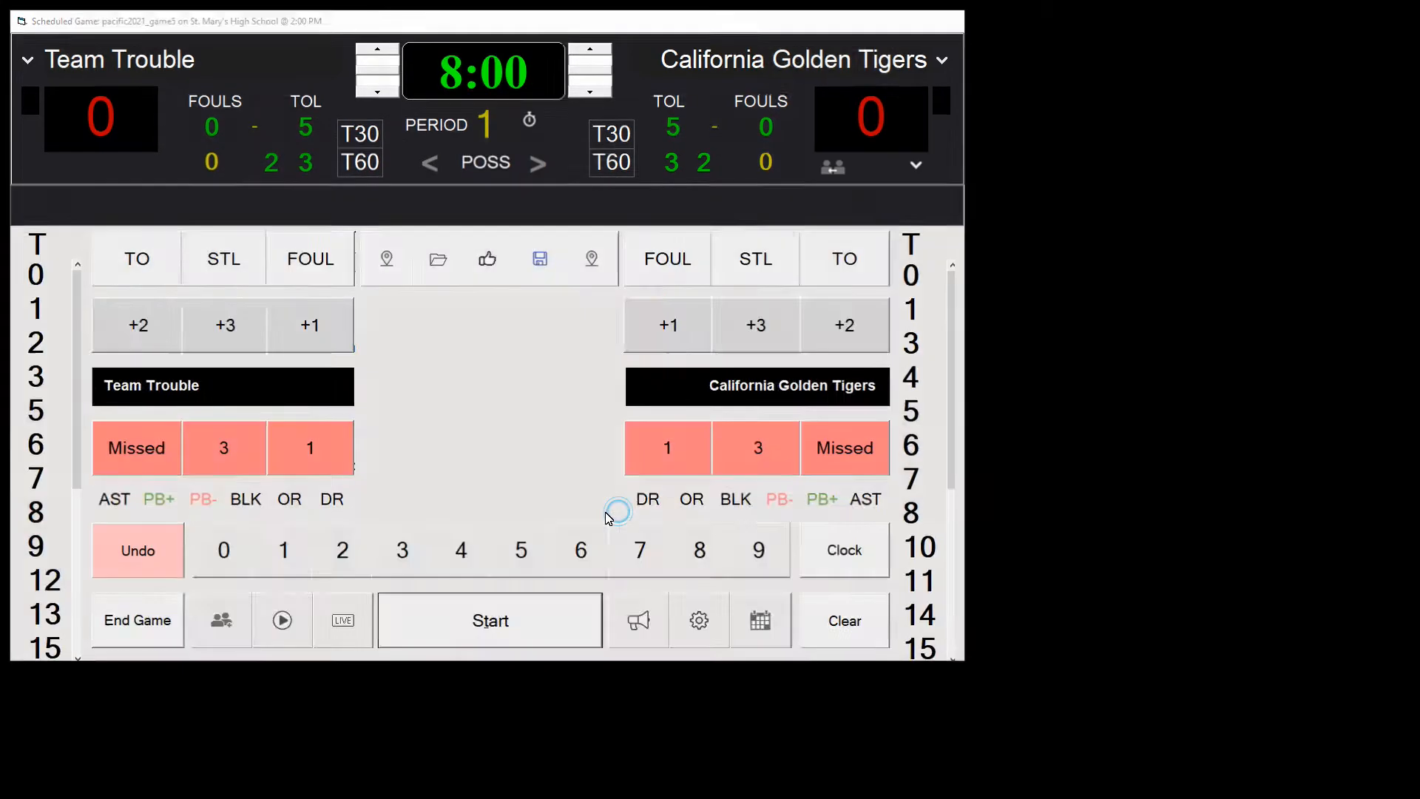
Step: Review both teams' players in the game lineups and close the lineups window
left_click(220, 618)
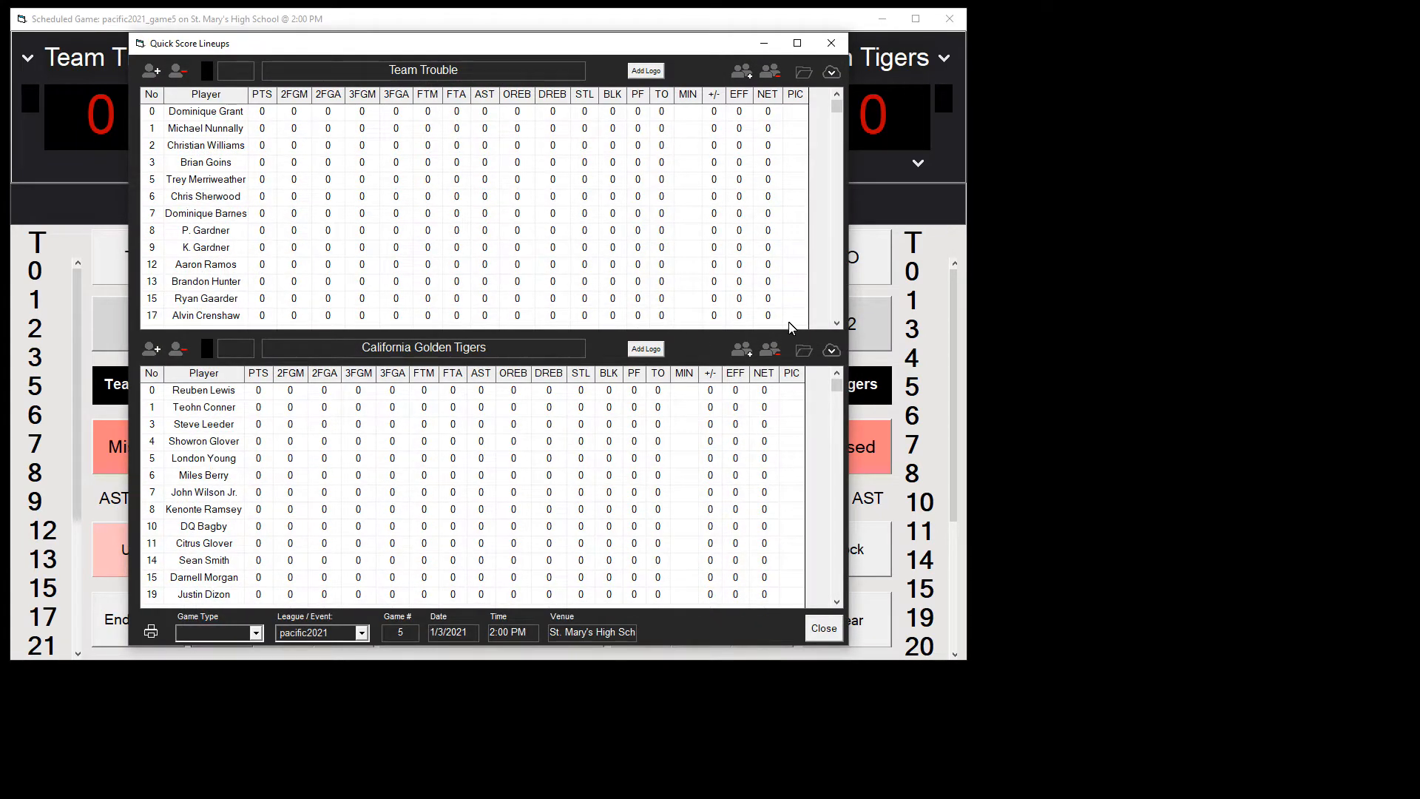
scroll(837, 316, "down", 3)
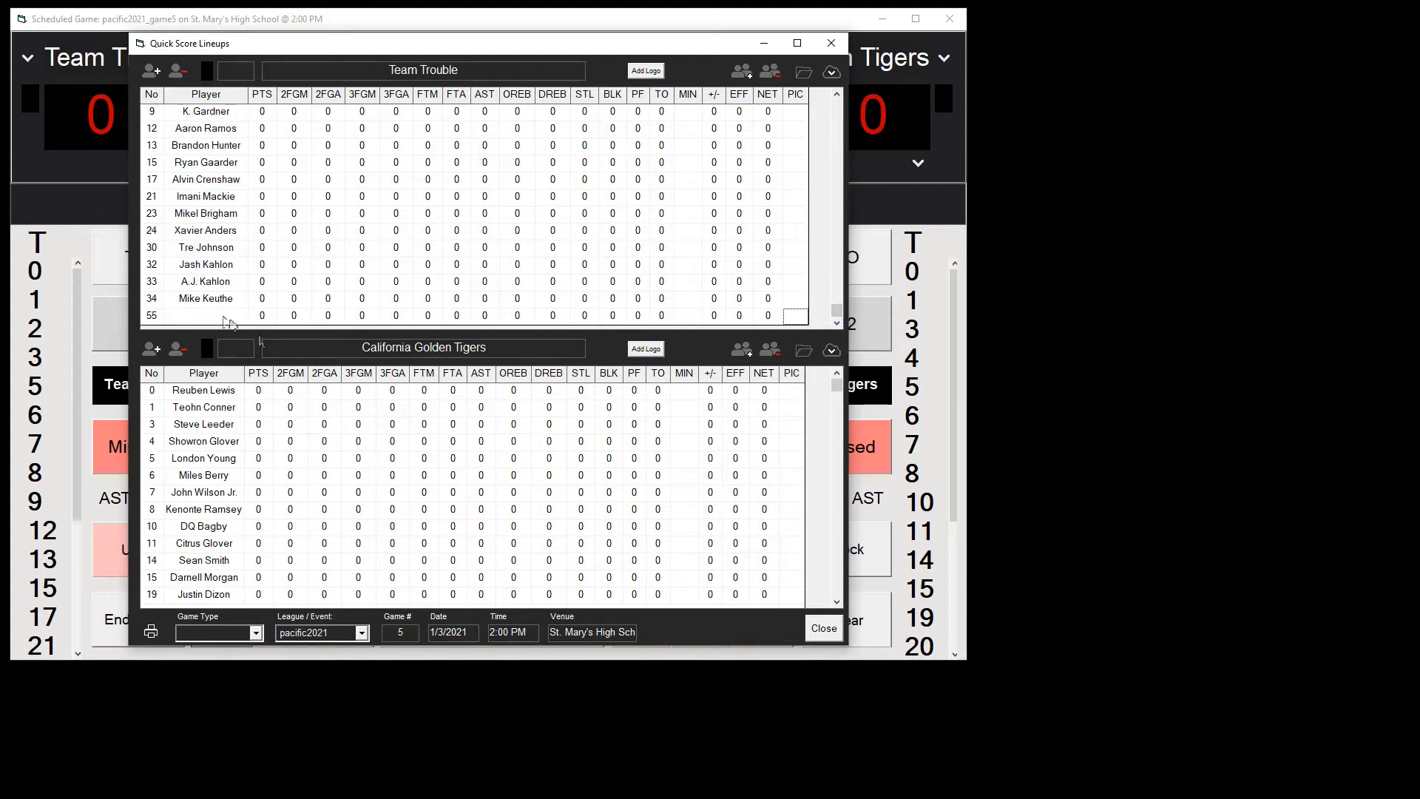
left_click(823, 628)
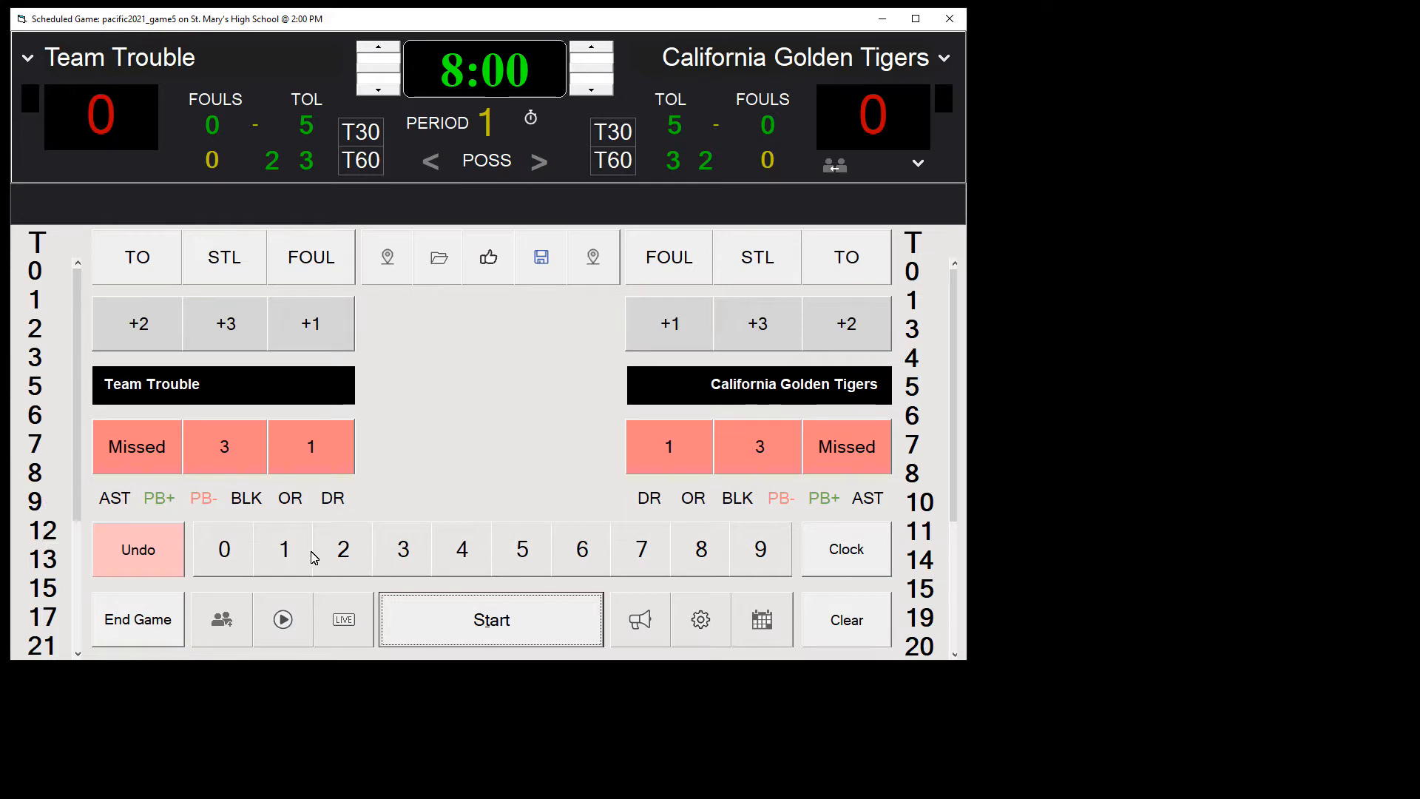
Step: Add player number 11 to Team Trouble's roster and remove that number from the game again
left_click(285, 548)
left_click(284, 548)
left_click(433, 447)
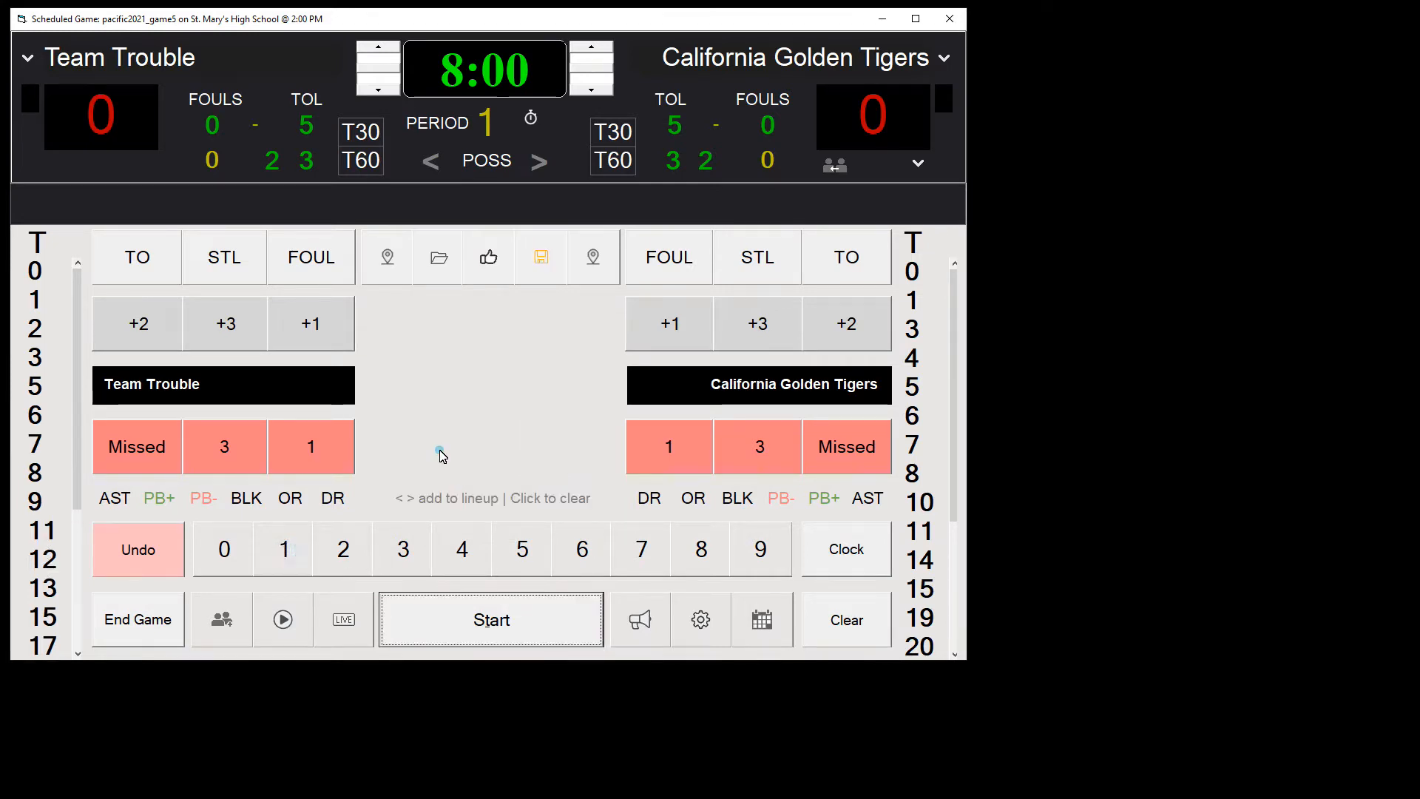
left_click(44, 530)
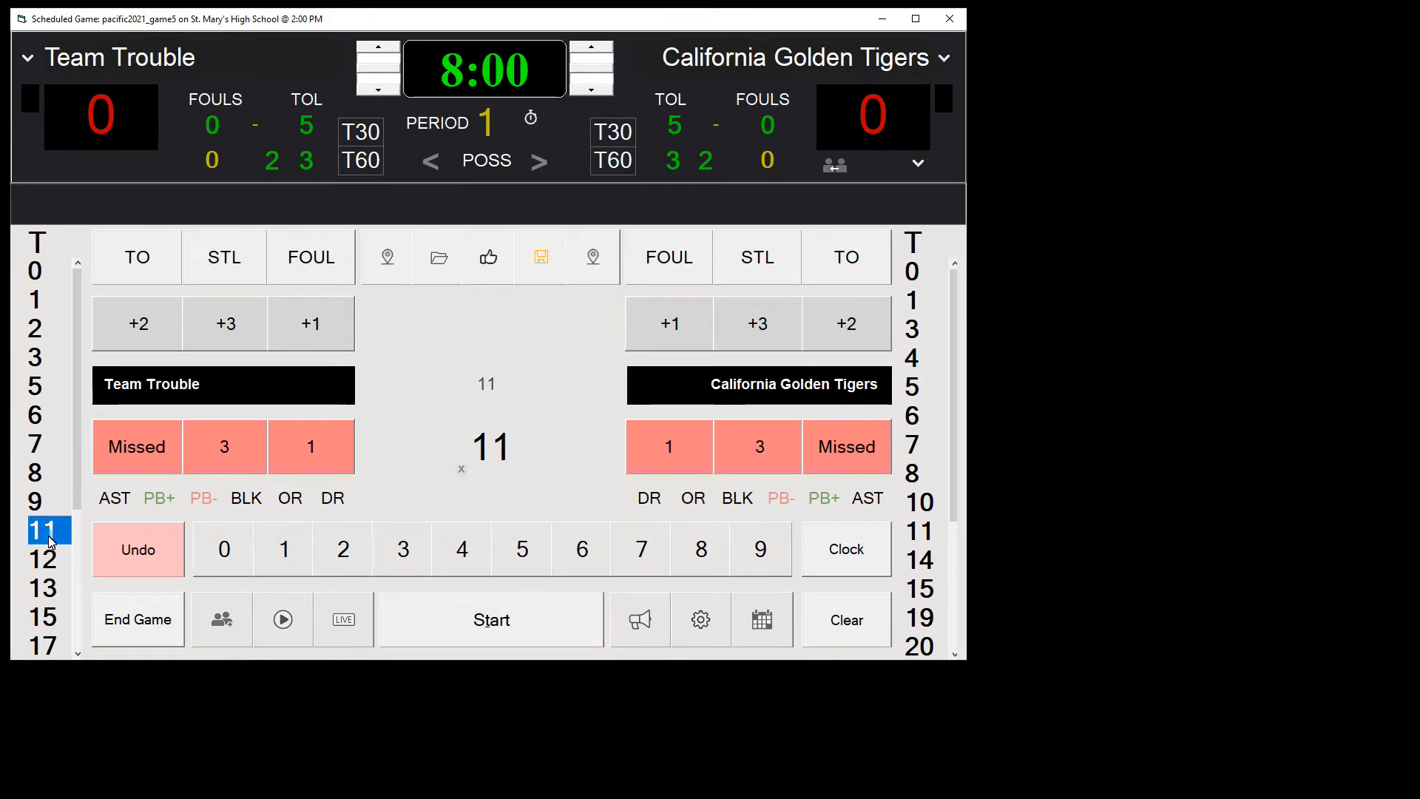
left_click(461, 470)
left_click(536, 492)
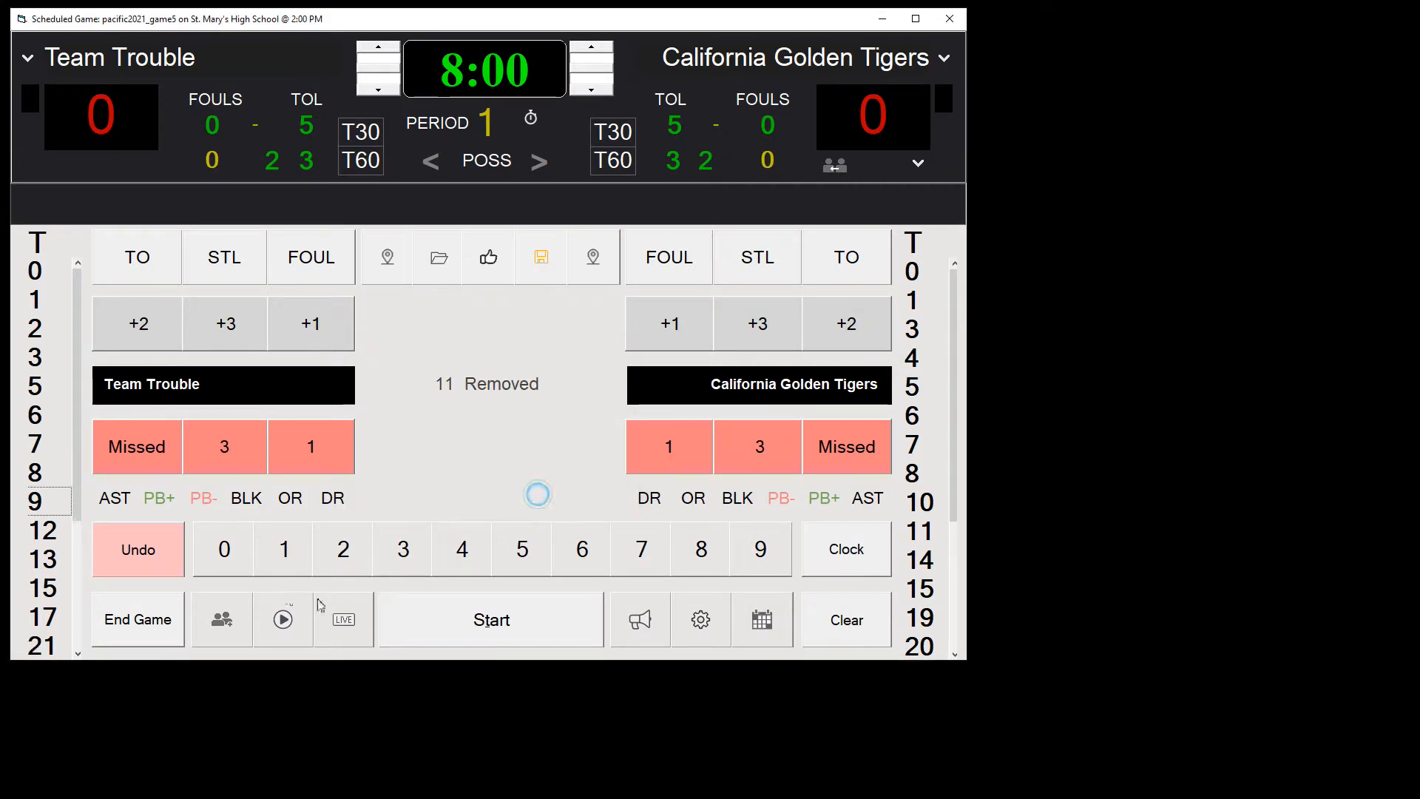
Step: Remove players 24, 32 and 34 of Team Trouble from this game
left_click_drag(75, 363, 75, 568)
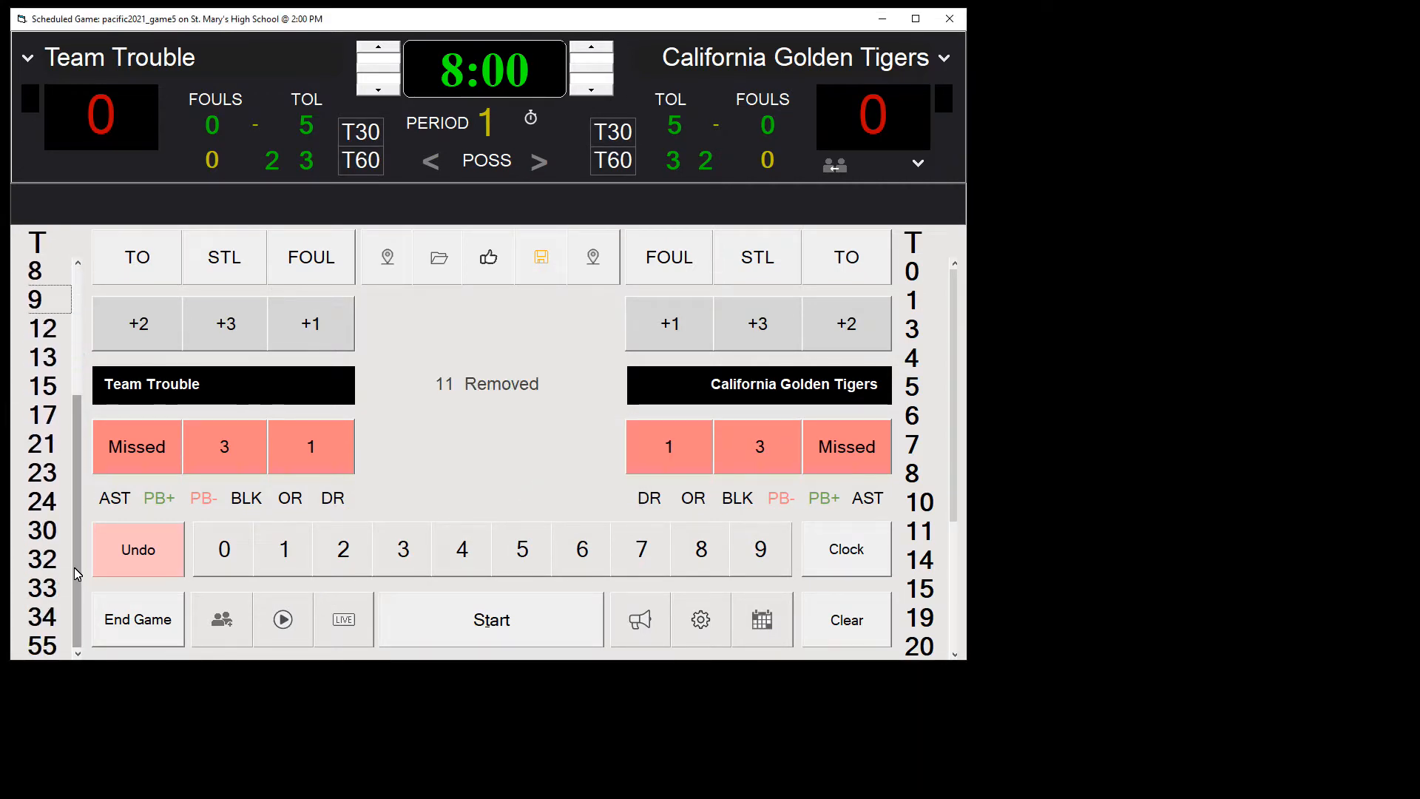
left_click(42, 501)
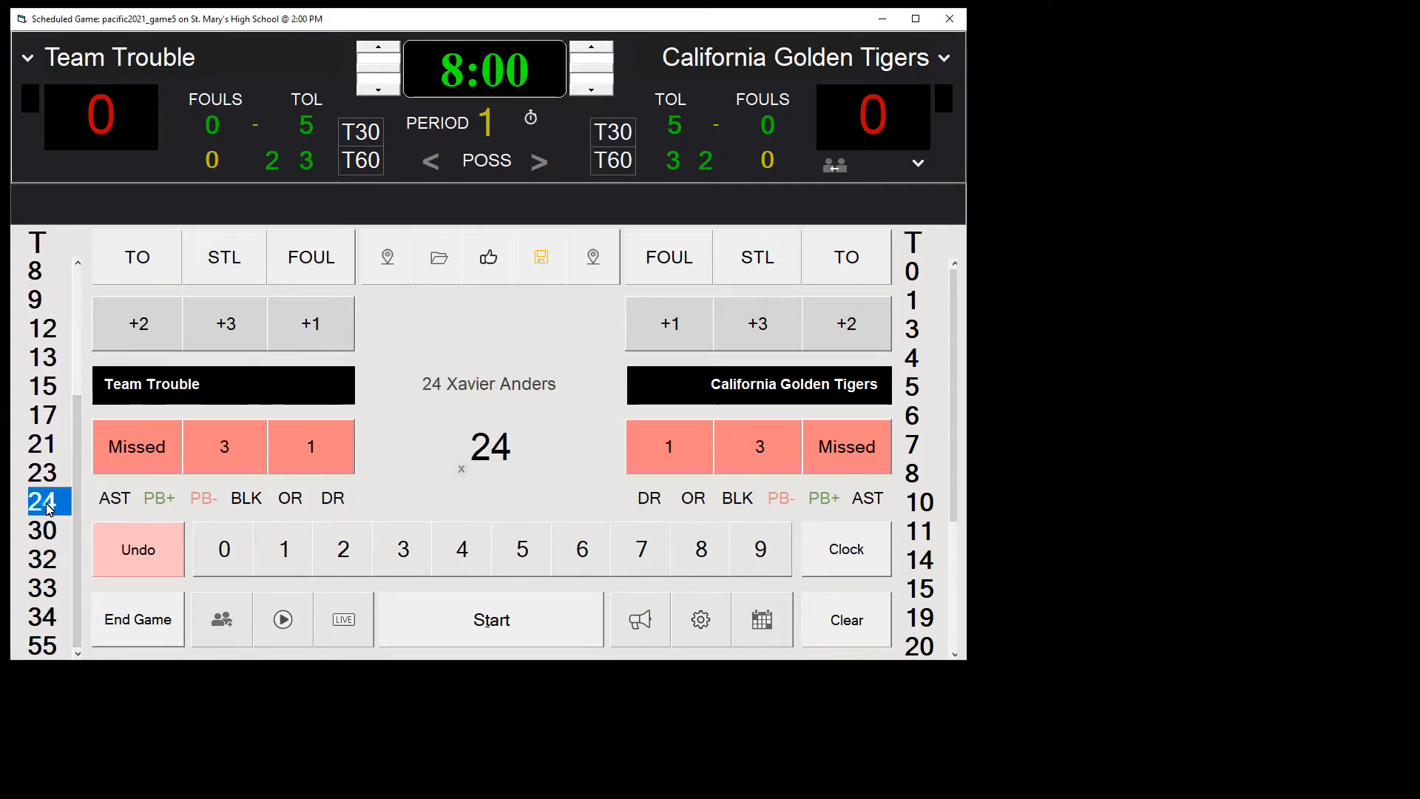
left_click(461, 470)
left_click(560, 490)
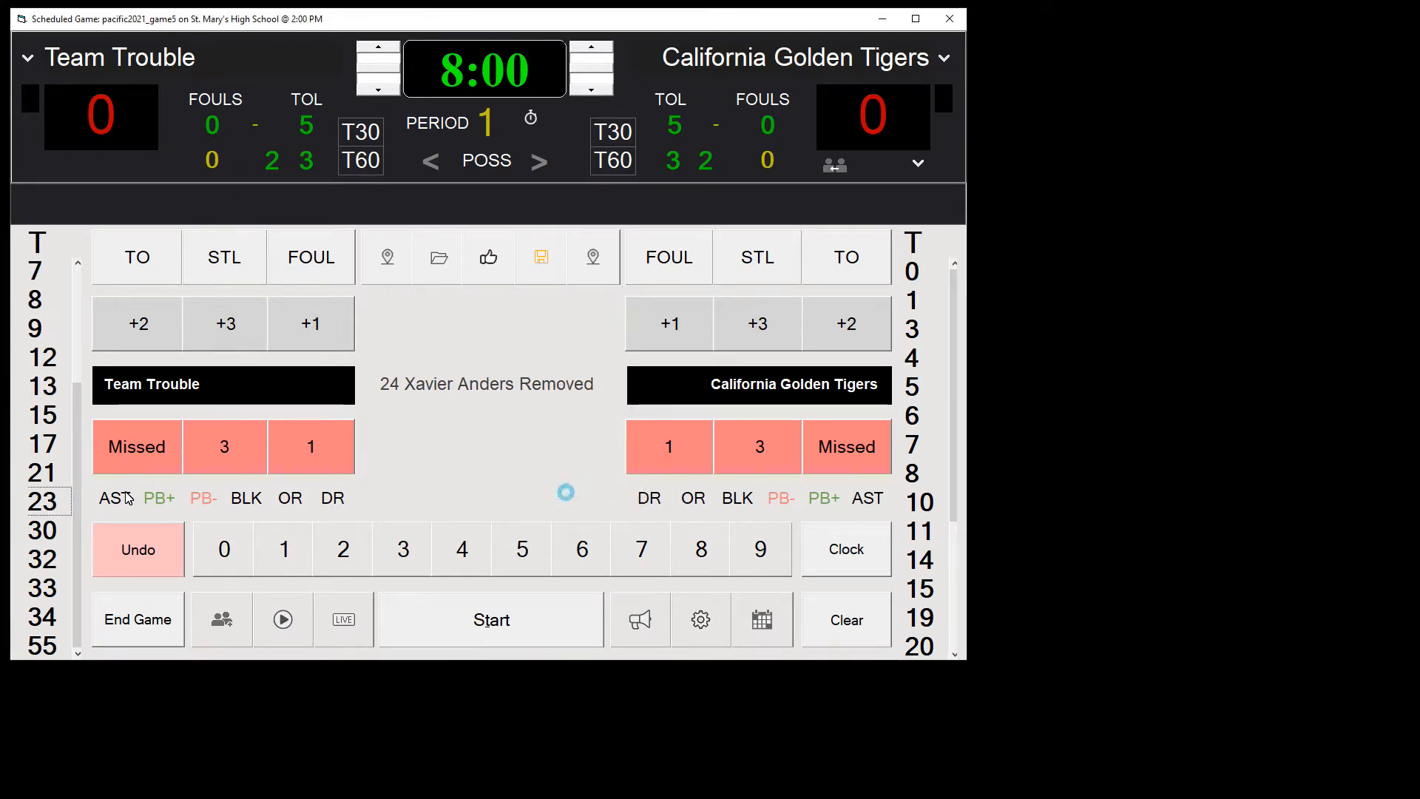
left_click(34, 566)
left_click(464, 471)
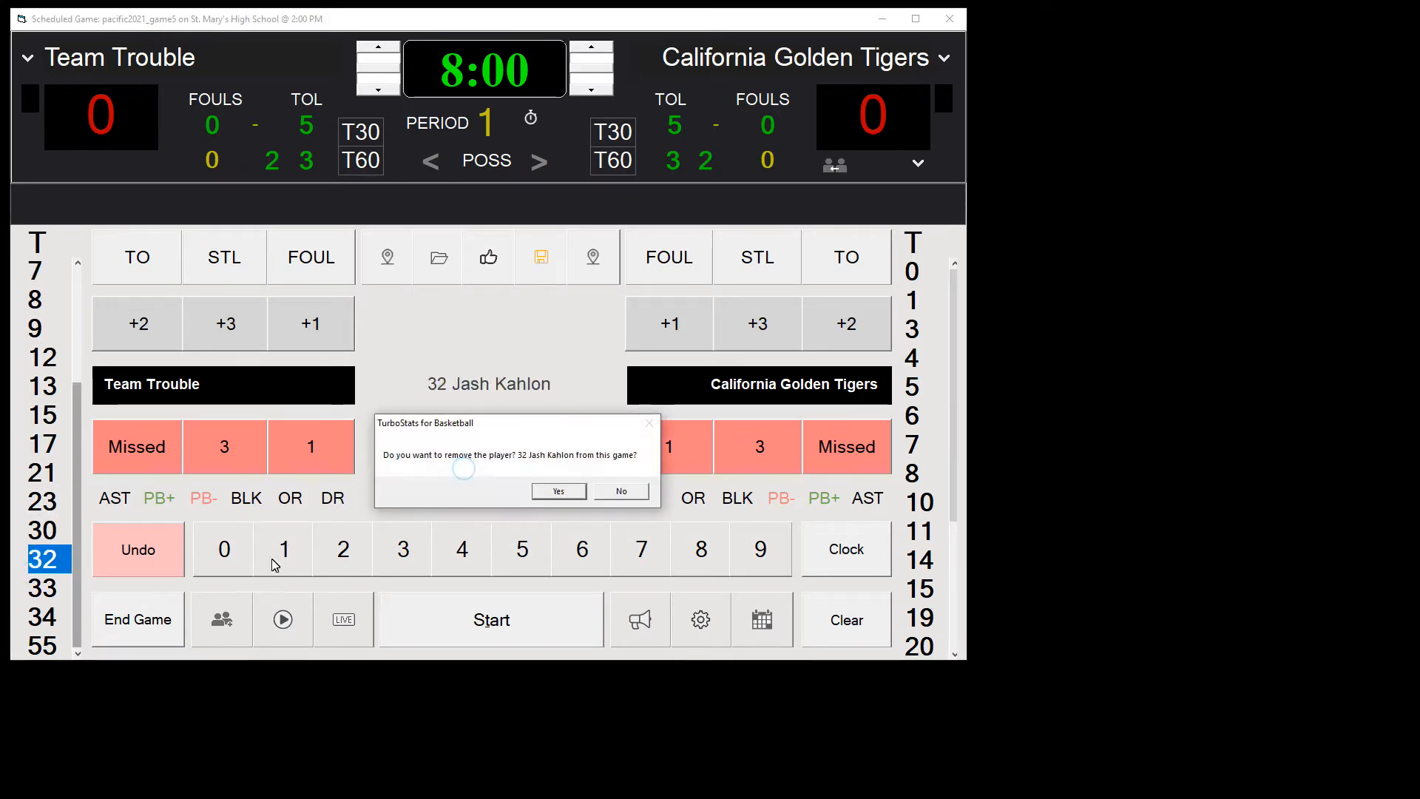
left_click(560, 491)
left_click(61, 616)
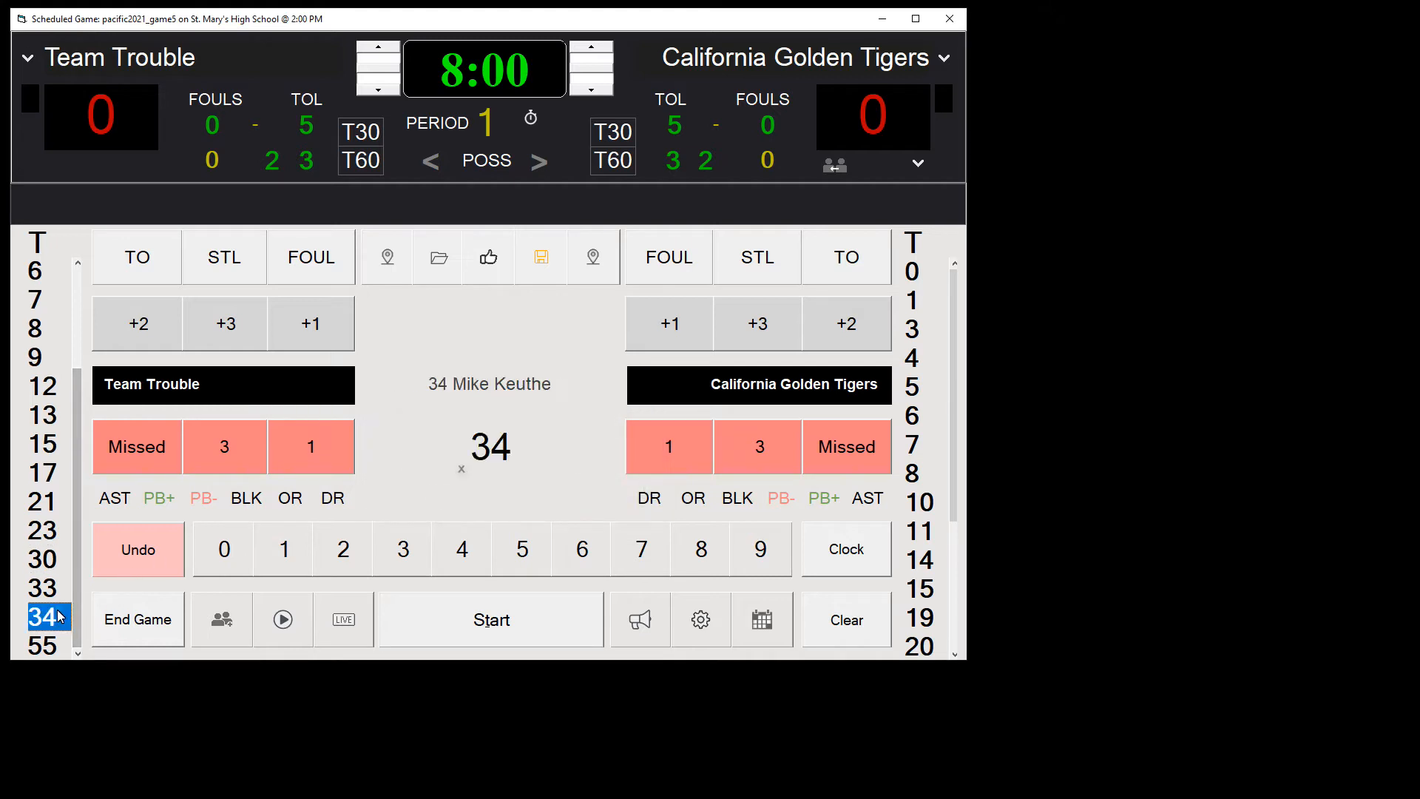
left_click(461, 469)
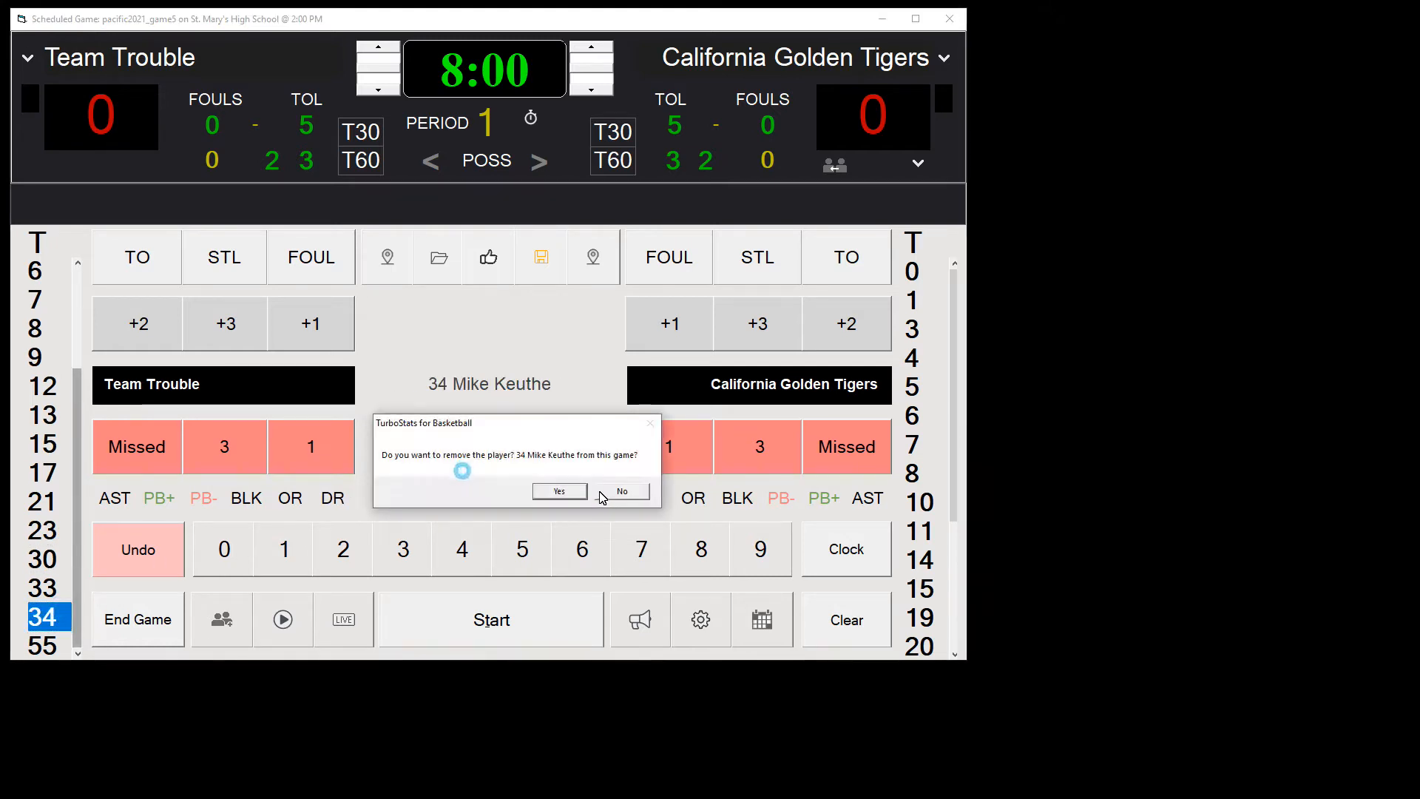
left_click(560, 491)
Step: Remove players 7 and 15 of California Golden Tigers from this game
left_click(920, 445)
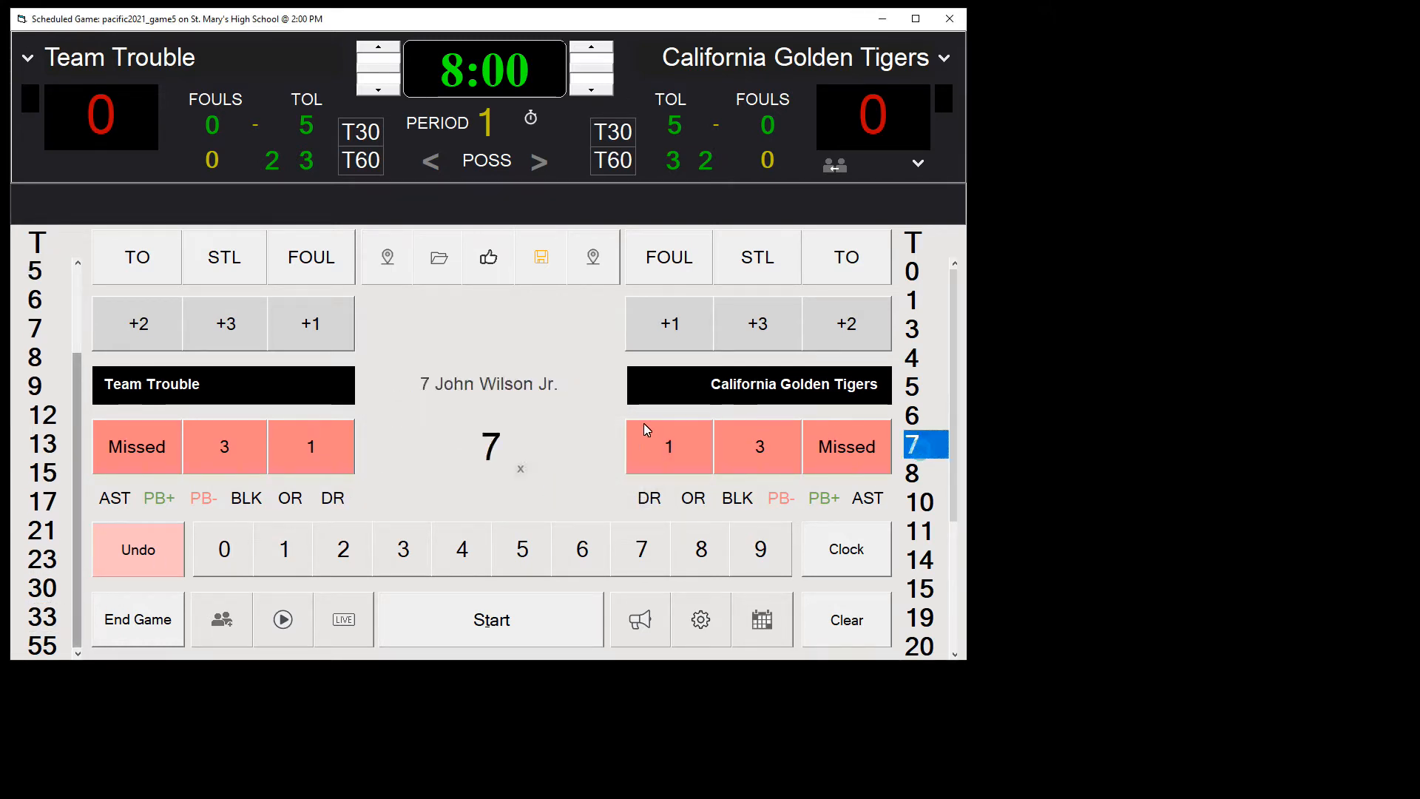
left_click(523, 468)
left_click(560, 491)
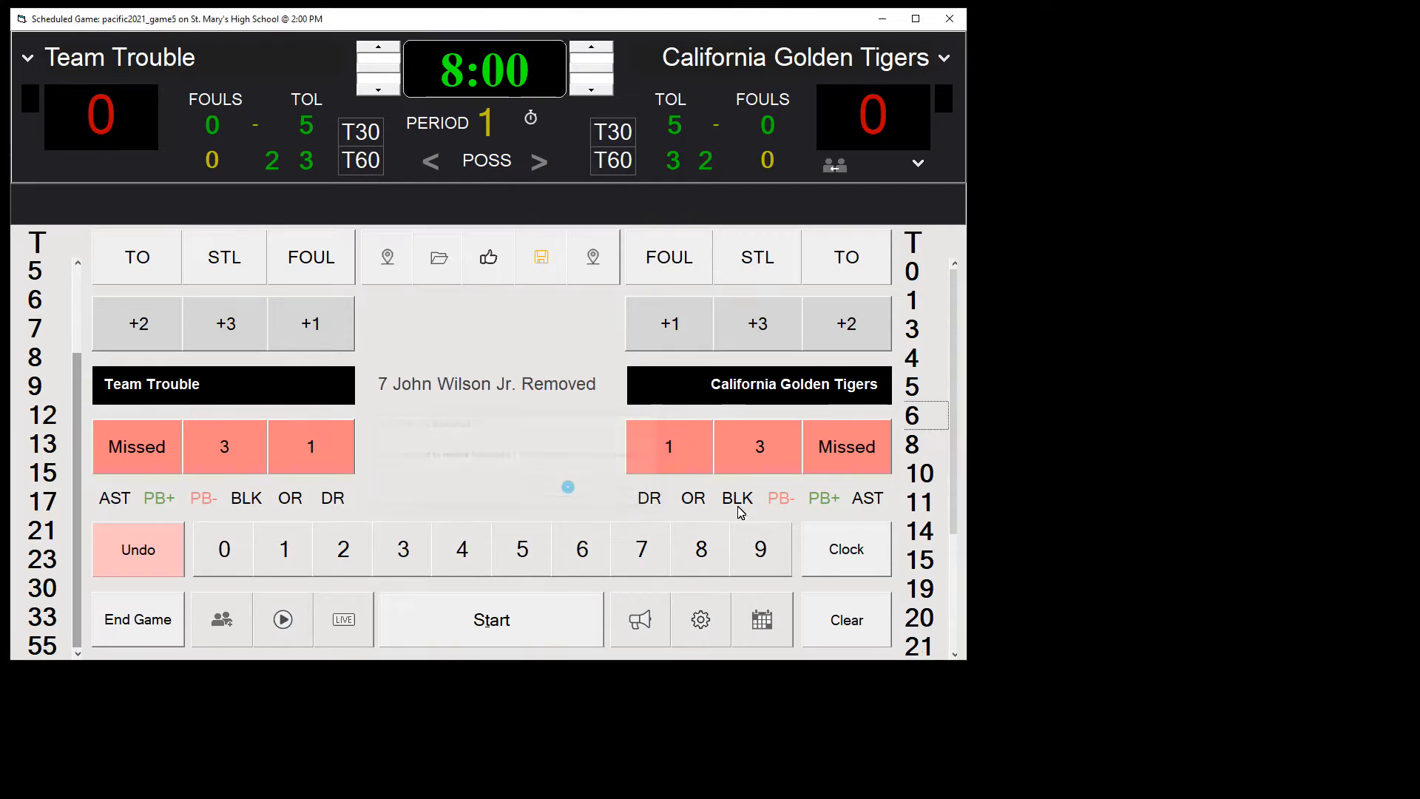
left_click(917, 560)
left_click(518, 466)
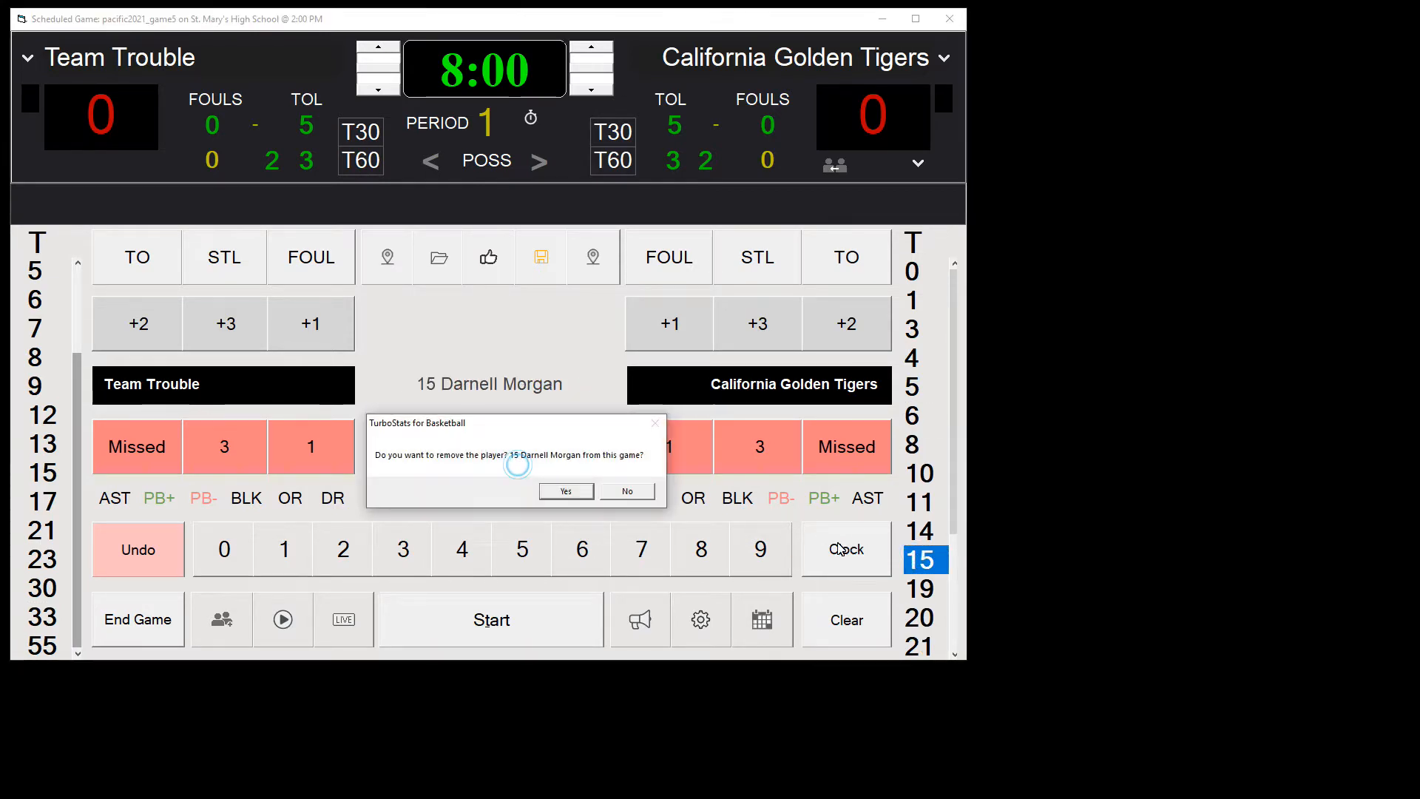
left_click(566, 491)
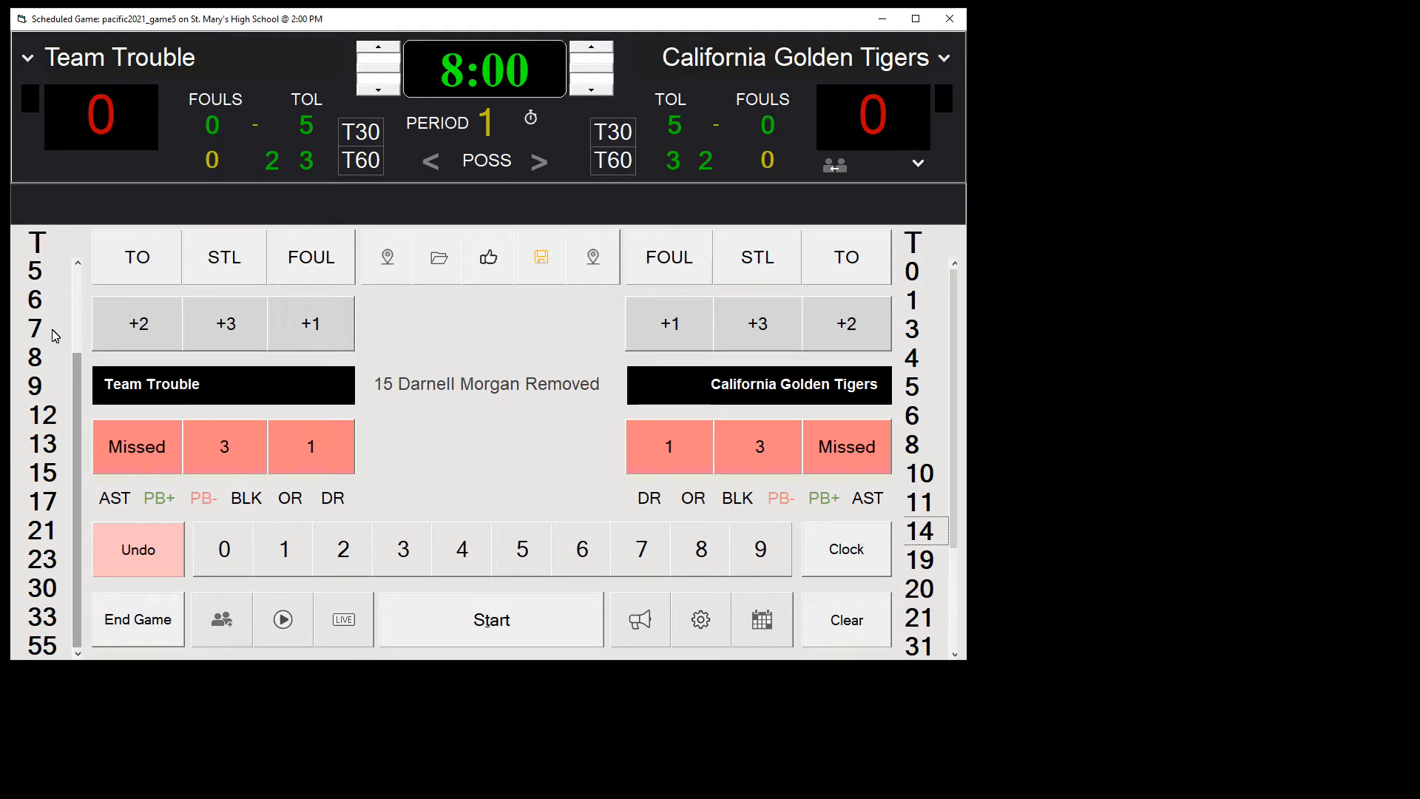
Step: Reduce the font size of both teams' player number lists to fit more numbers on screen
left_click(41, 248)
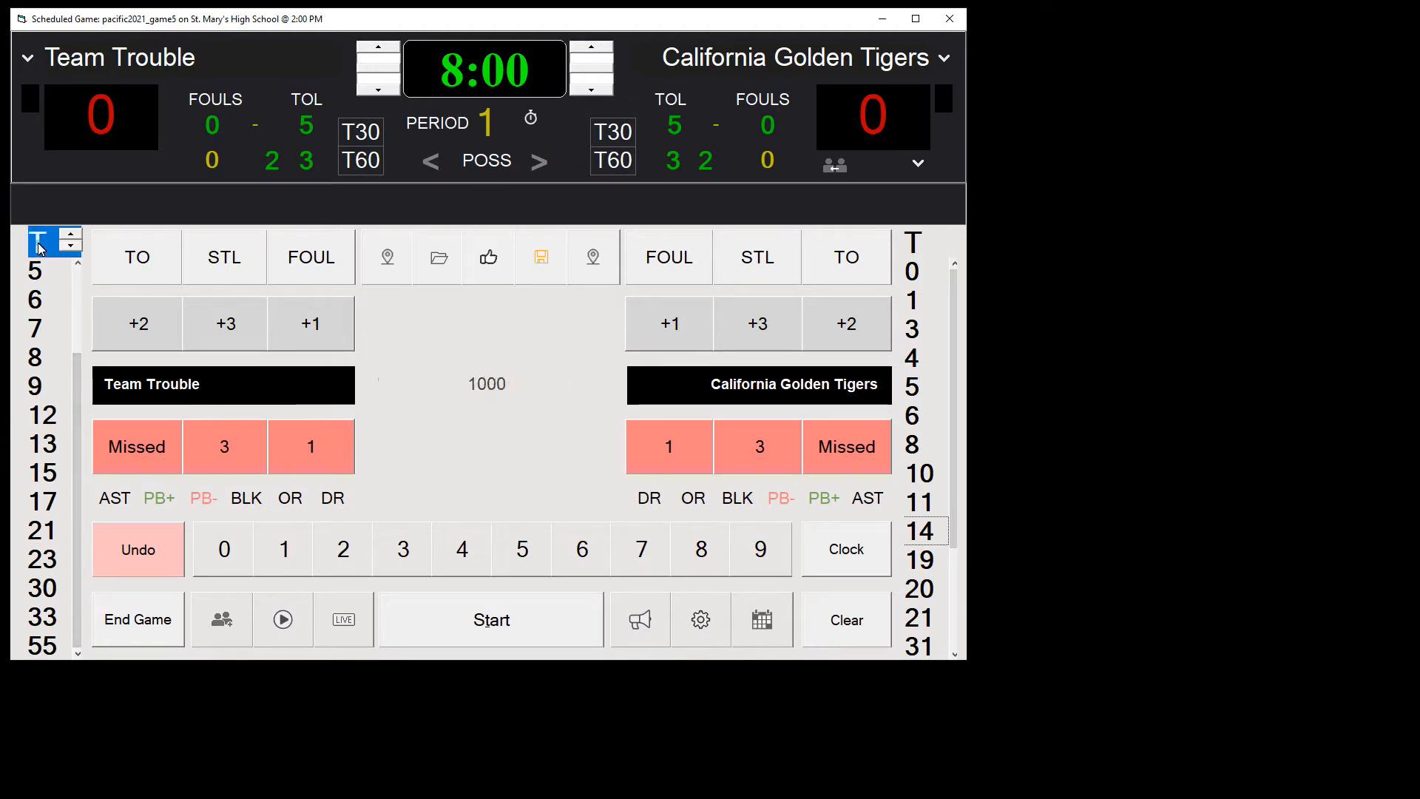
left_click(69, 247)
left_click(69, 247)
left_click(69, 247)
left_click(69, 249)
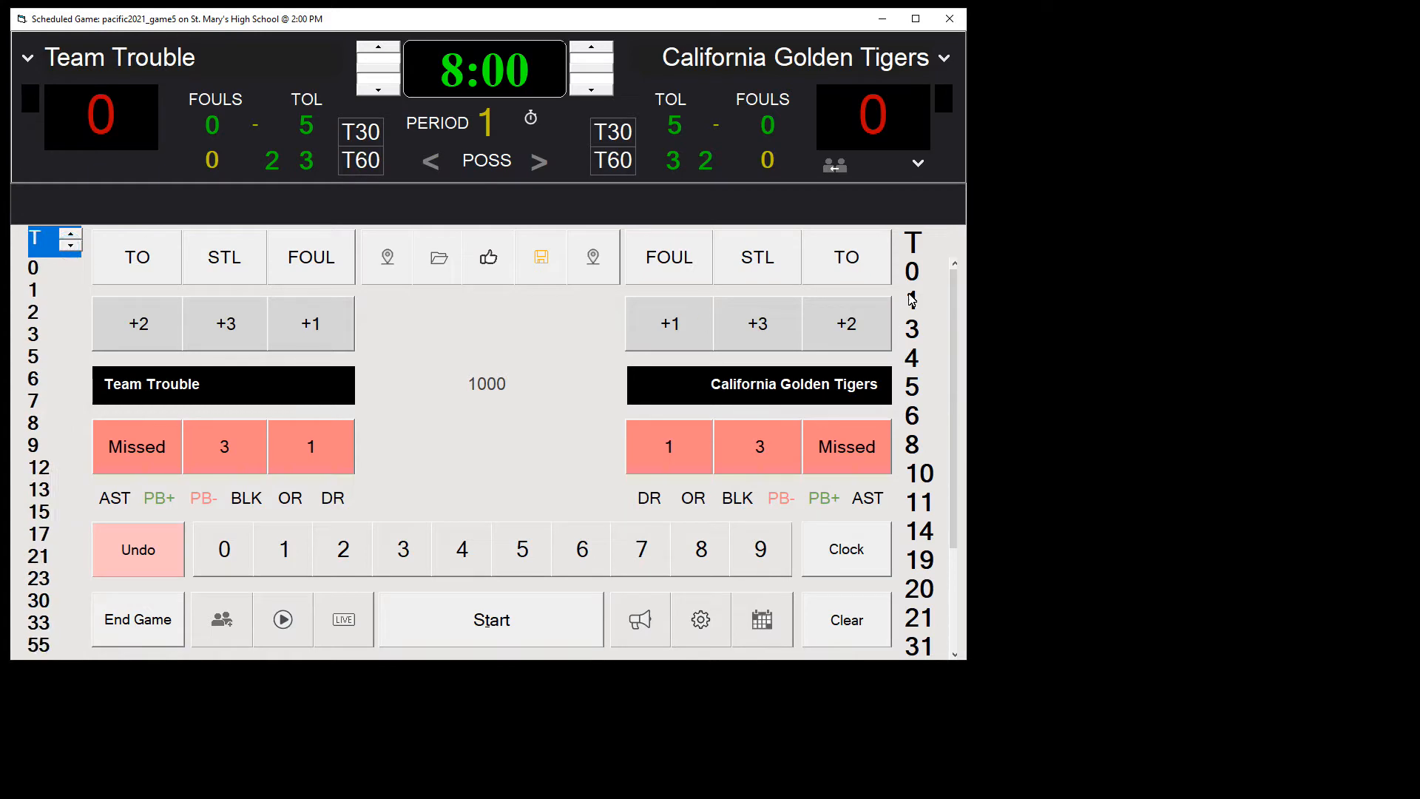
left_click(911, 238)
left_click(949, 248)
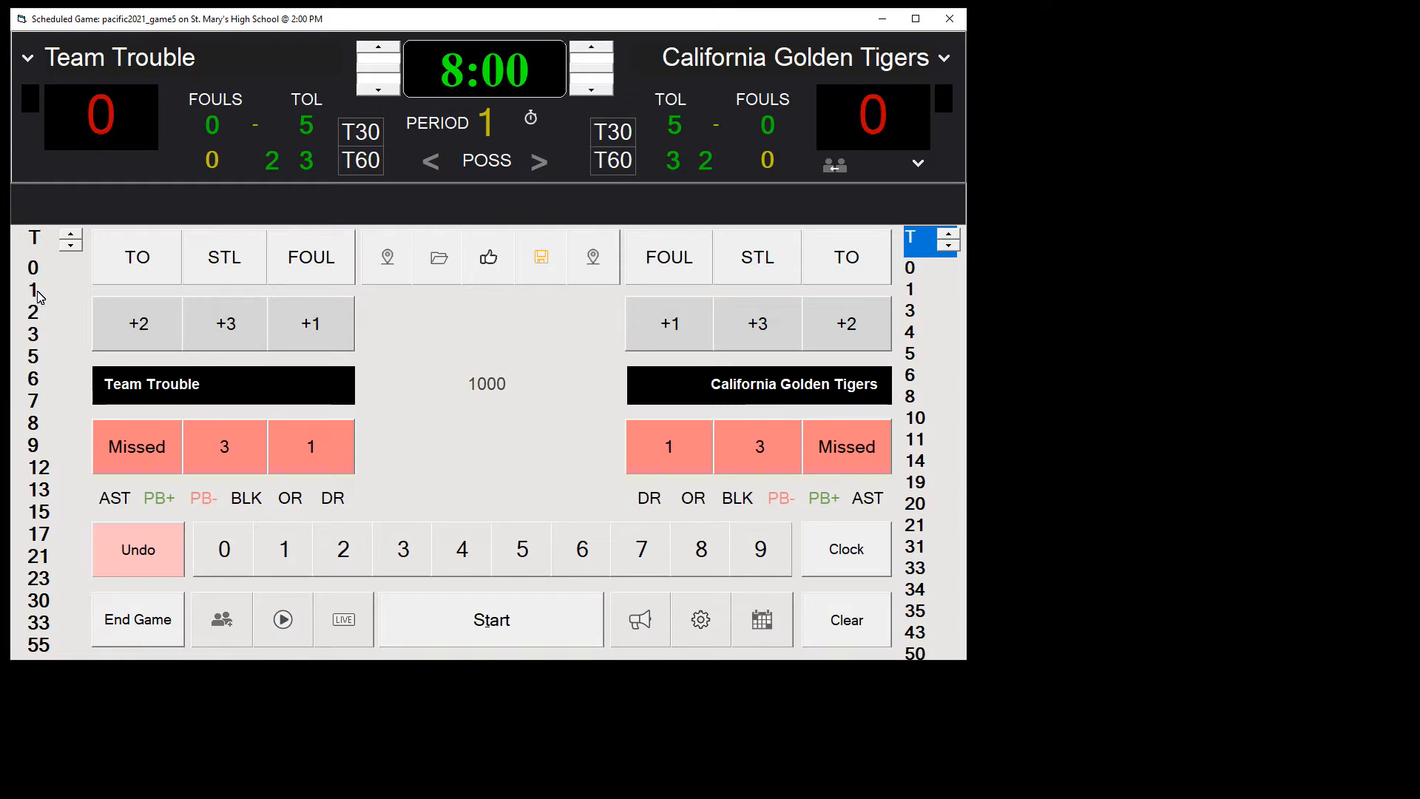
Step: Set the number of players in game to five in the live game options
left_click(700, 625)
left_click(139, 319)
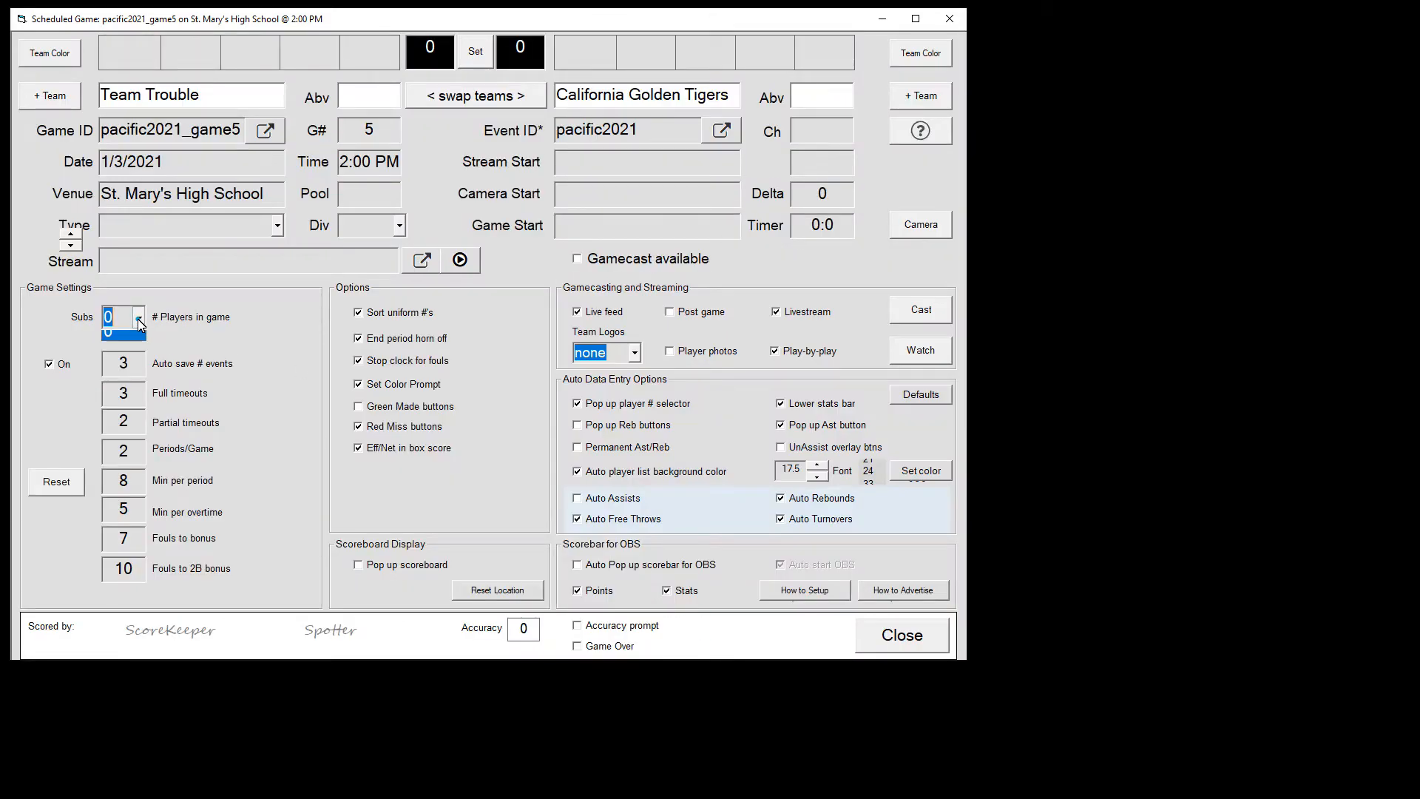
left_click(122, 393)
left_click(901, 636)
Step: Fill Team Trouble's active lineup with players 1, 2, 6, 12 and 15
left_click_drag(33, 289, 113, 384)
left_click(33, 312)
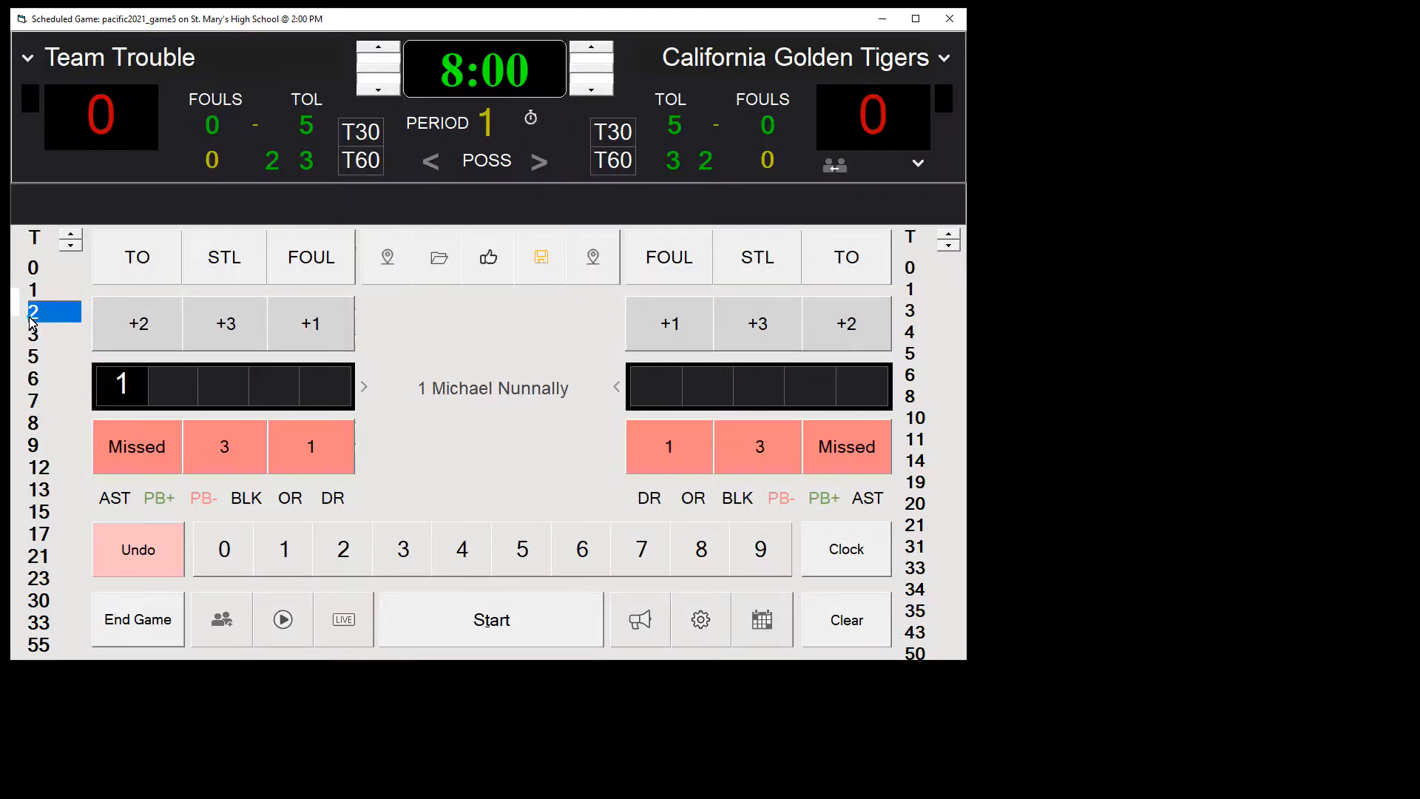
left_click(34, 380)
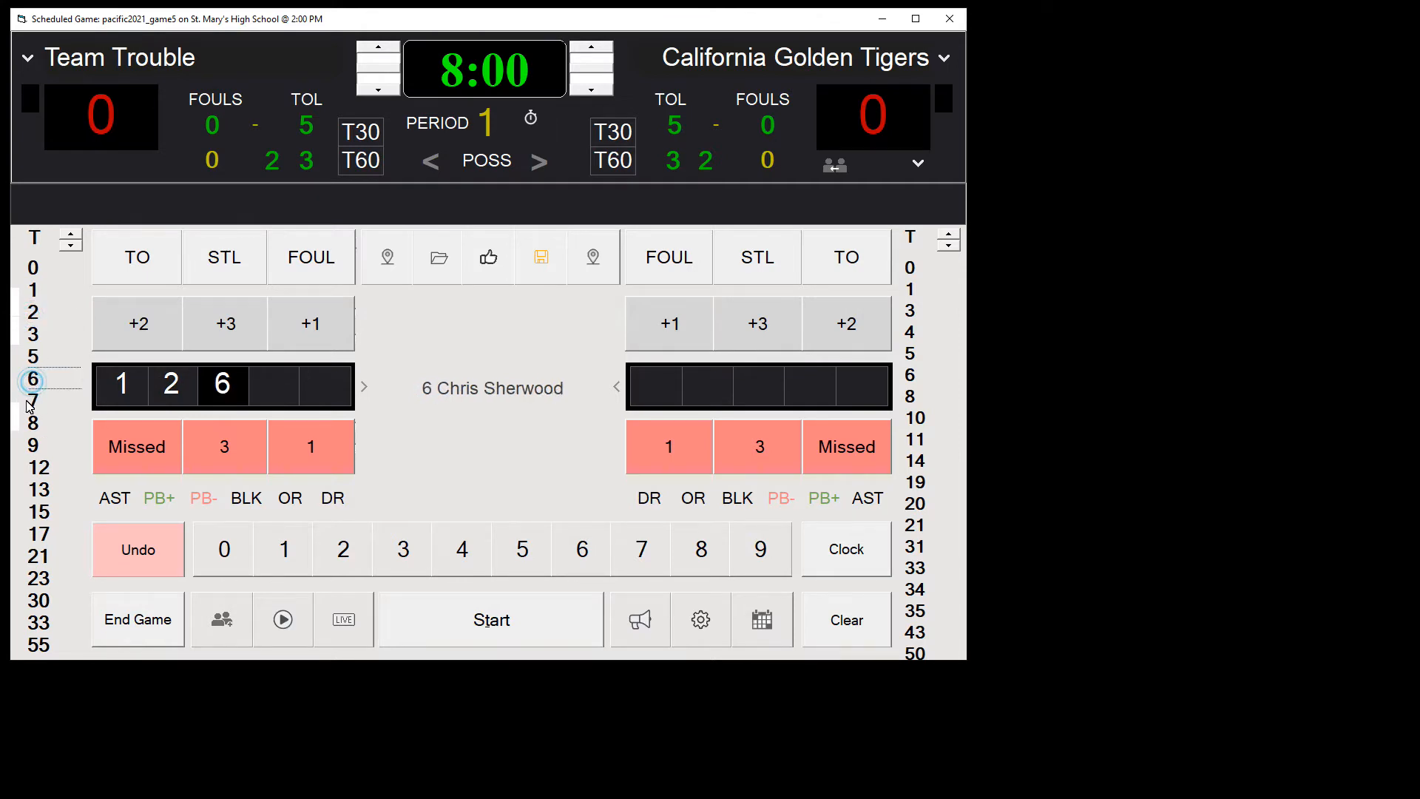
left_click(41, 468)
left_click(39, 510)
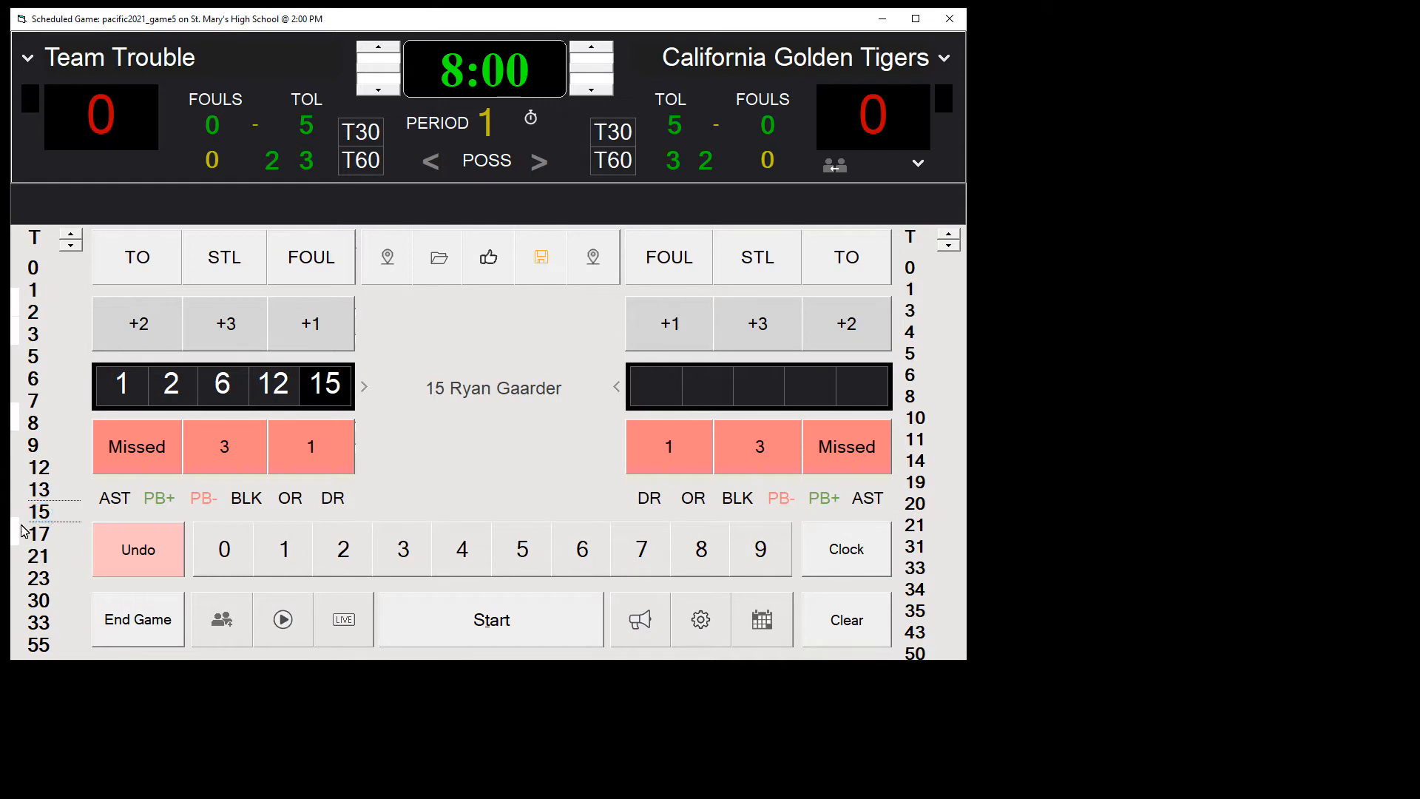
Step: Try smaller and larger font sizes for Team Trouble's player number list and restore the original size
left_click(73, 246)
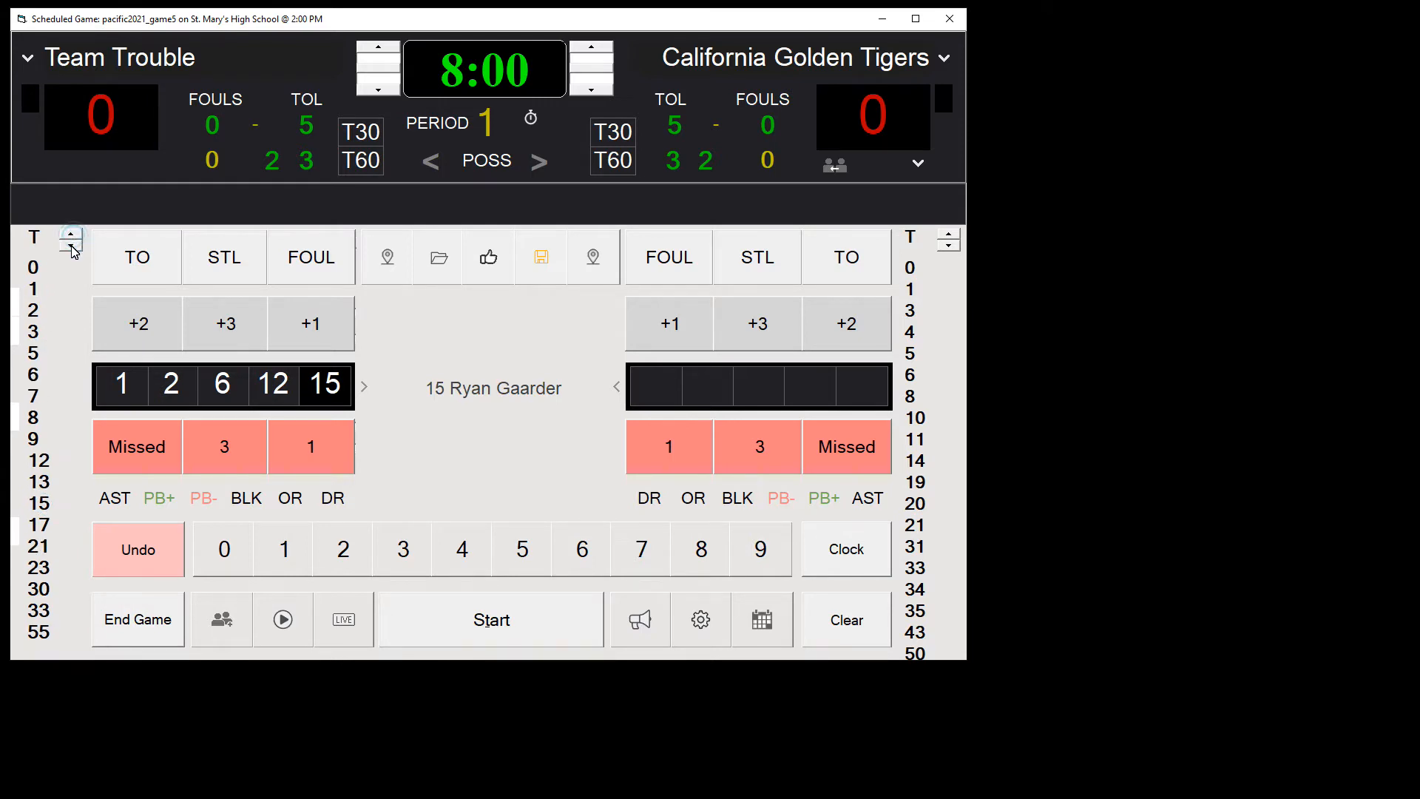
left_click(72, 247)
left_click(71, 243)
left_click(72, 235)
left_click(72, 235)
left_click(72, 235)
left_click(72, 235)
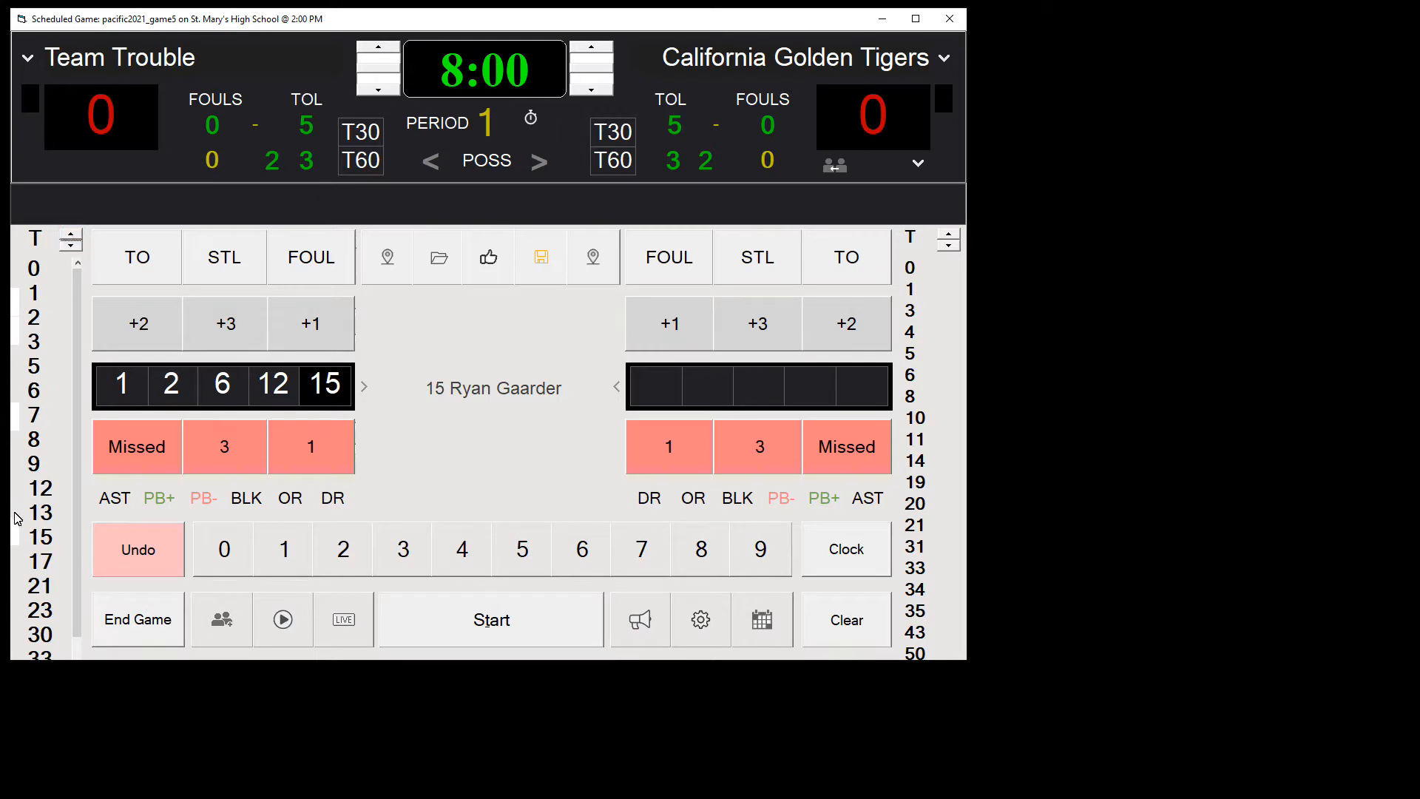
left_click(72, 235)
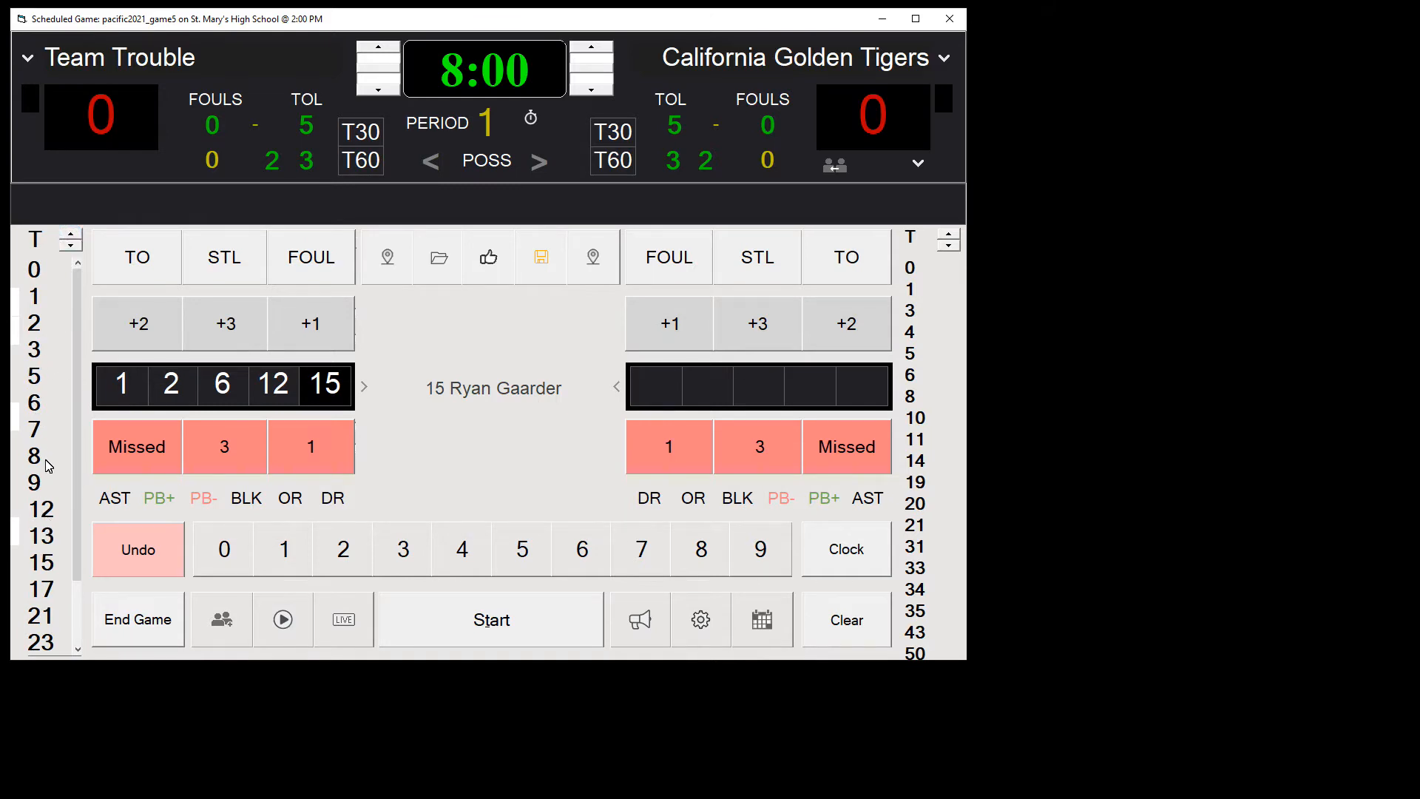
left_click(69, 247)
left_click(68, 246)
left_click(69, 246)
left_click(70, 236)
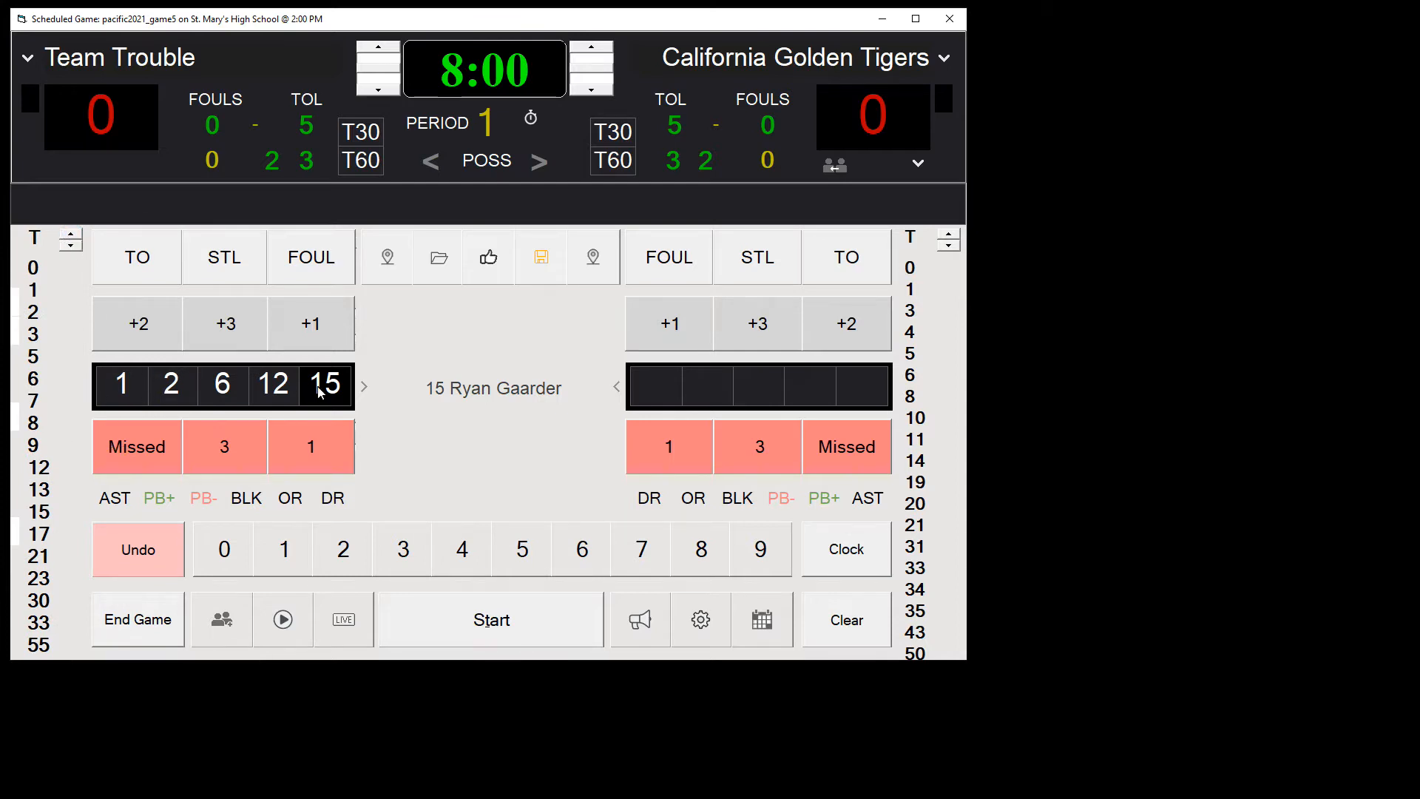
Step: Select Team Trouble's players 2, 5, 8 and 9 one after another to check their names
left_click(37, 312)
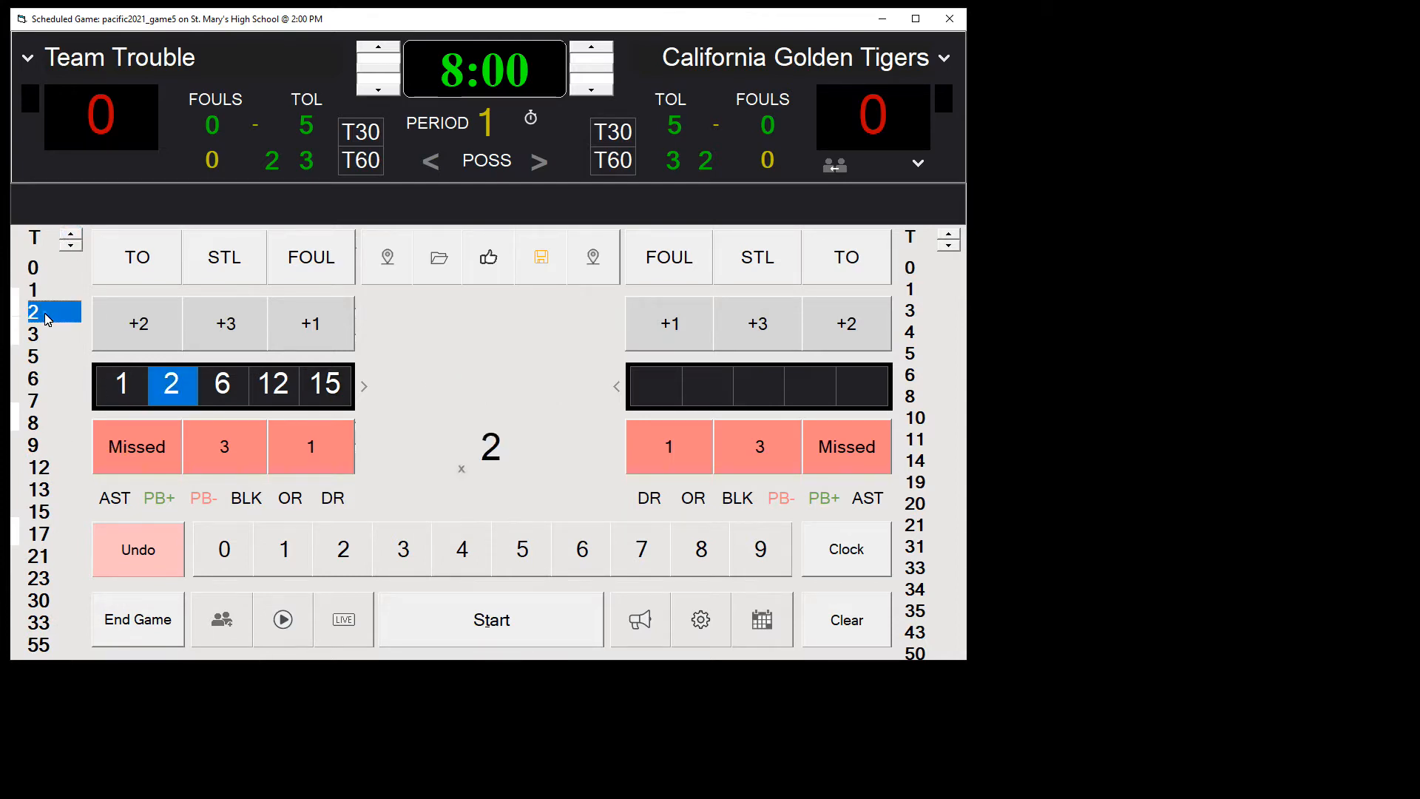
left_click(35, 355)
left_click(36, 421)
left_click(41, 444)
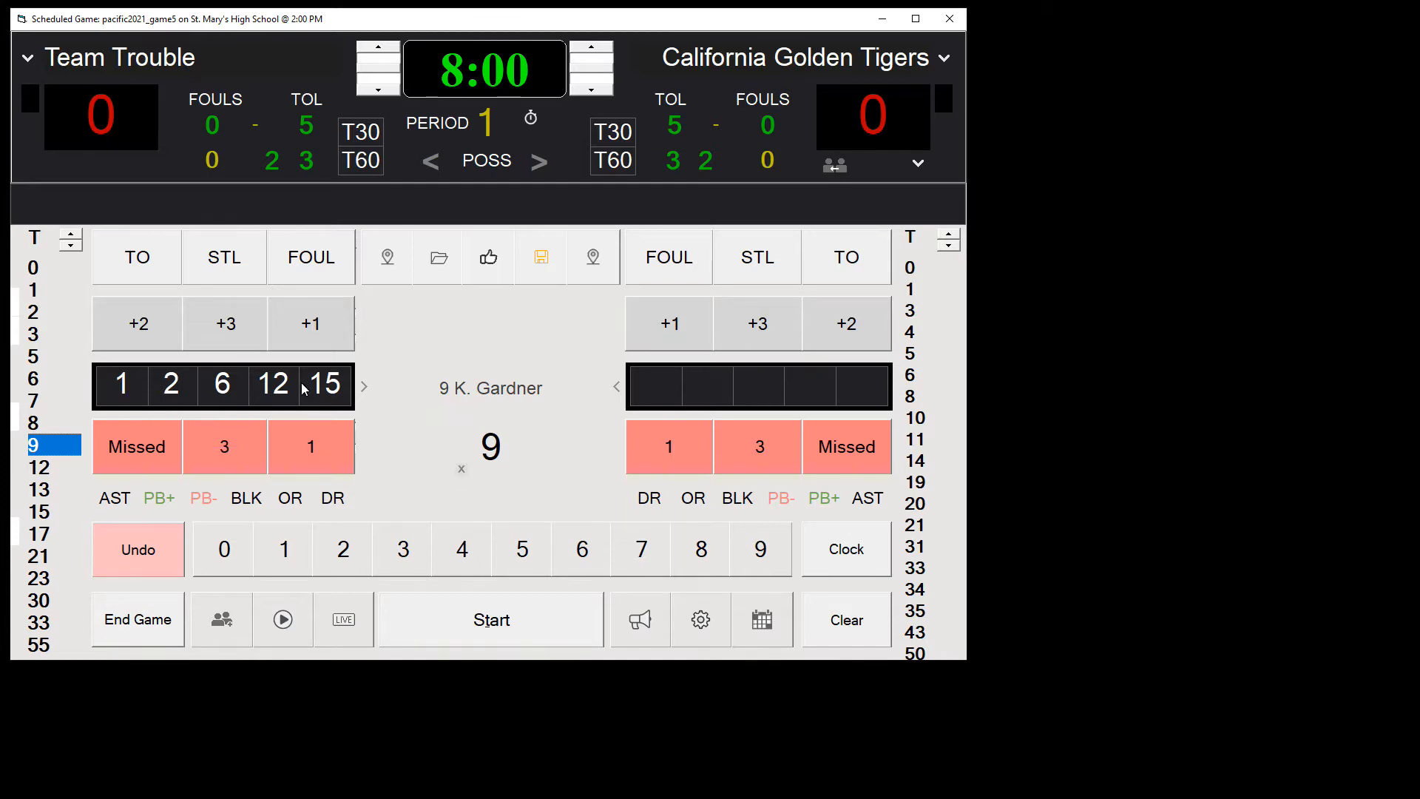
Step: Fill California Golden Tigers' active lineup with players 5, 8, 3, 11 and 20
left_click(917, 355)
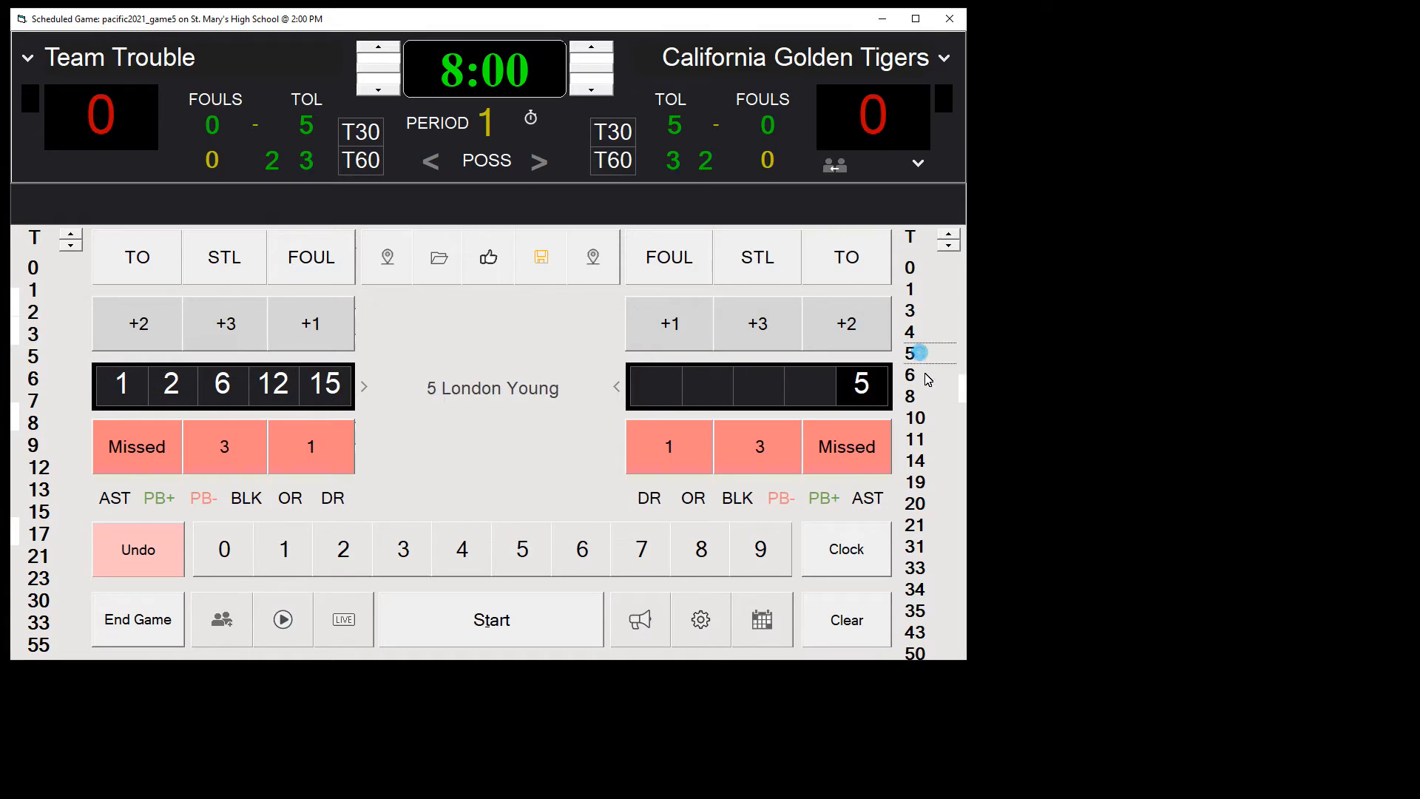
left_click(919, 397)
left_click(912, 312)
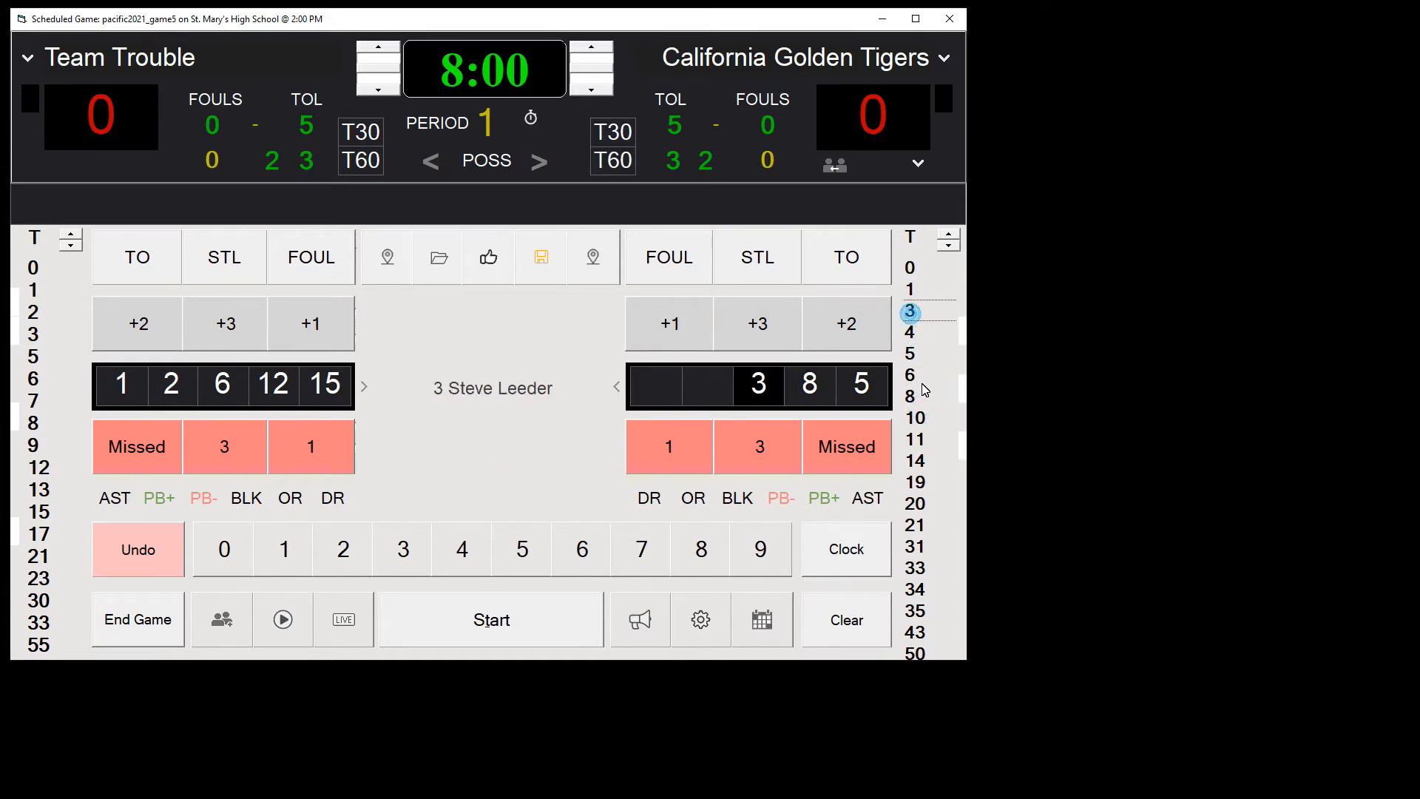
left_click(916, 439)
left_click(924, 504)
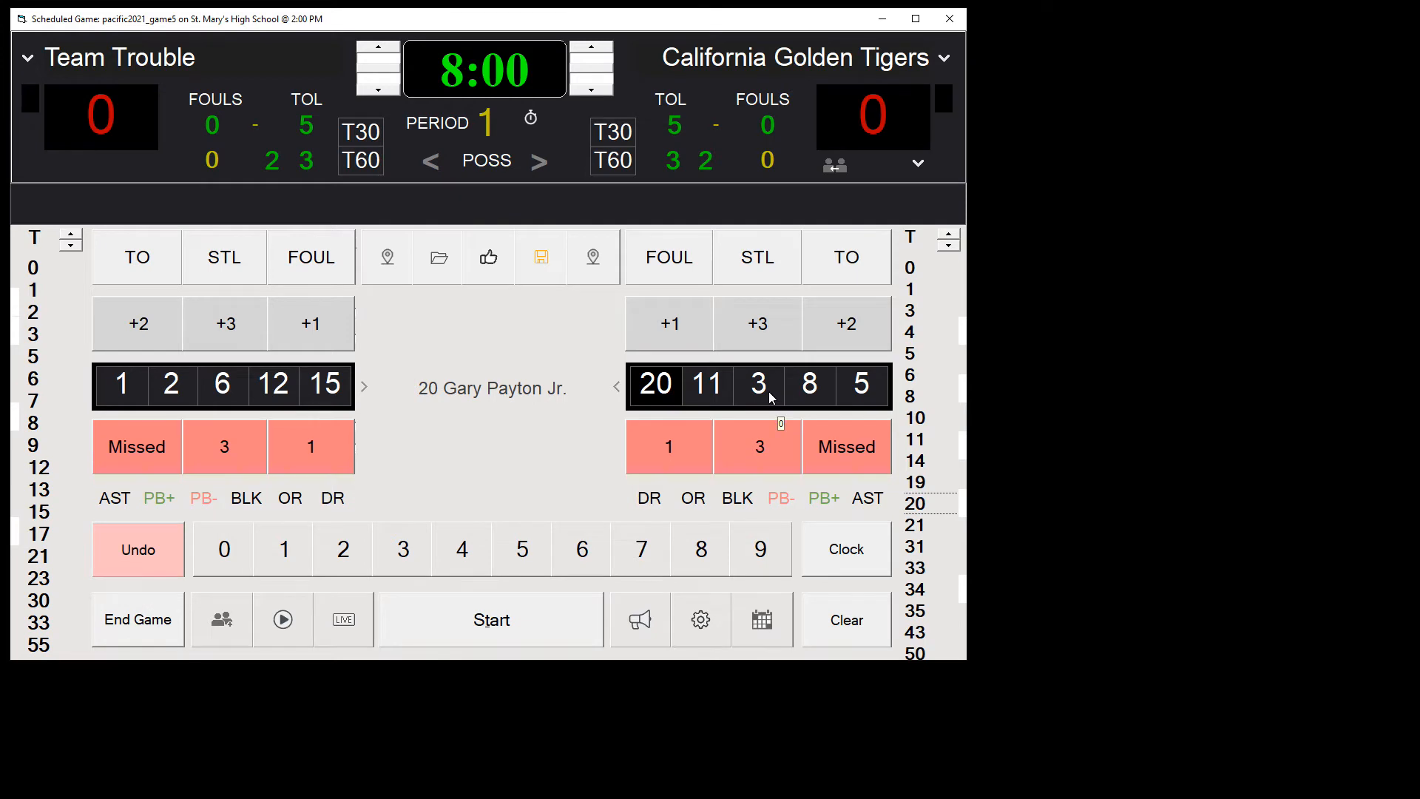
Step: Substitute player 1 for player 5 in California Golden Tigers' lineup and player 9 for player 2 in Team Trouble's lineup
left_click(913, 292)
left_click(861, 384)
left_click(33, 454)
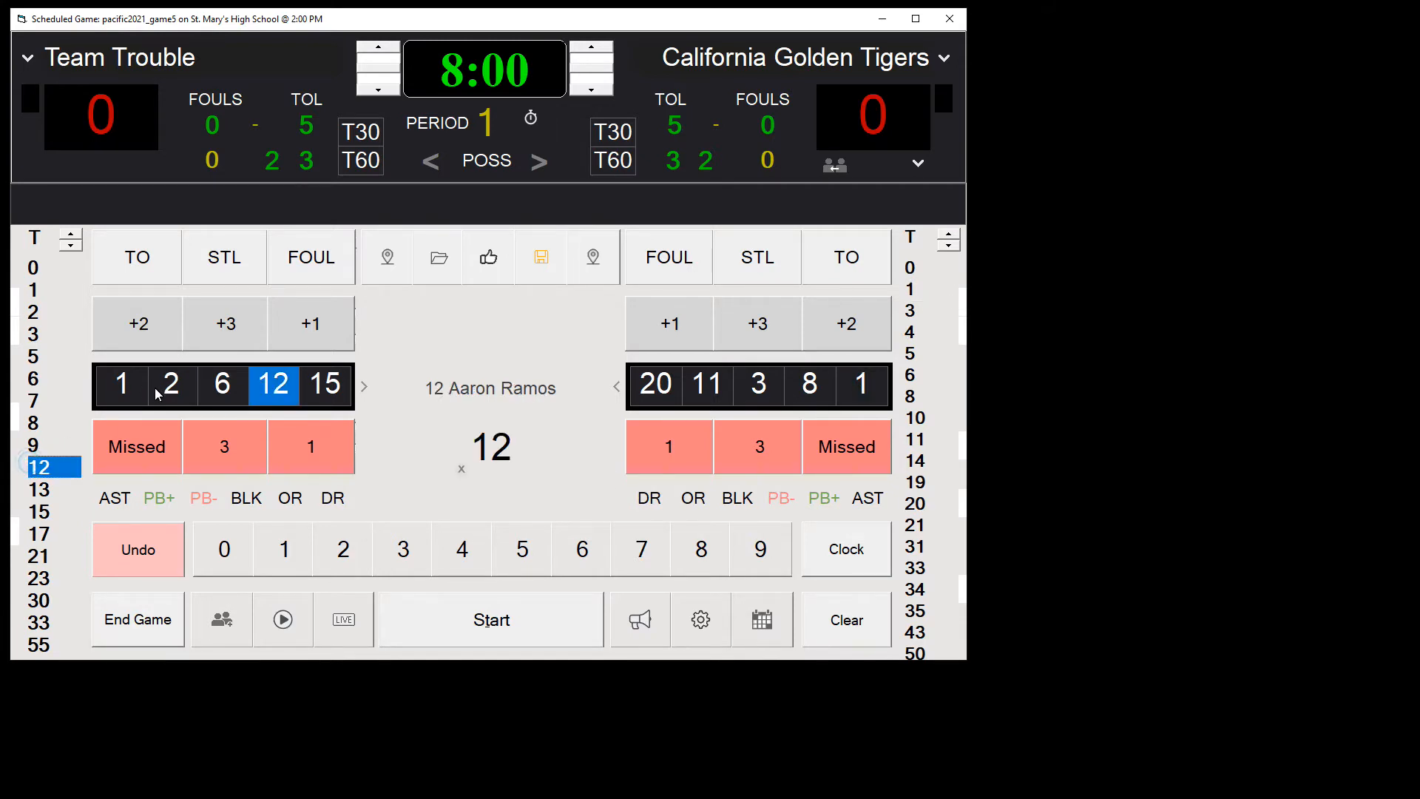
left_click(33, 450)
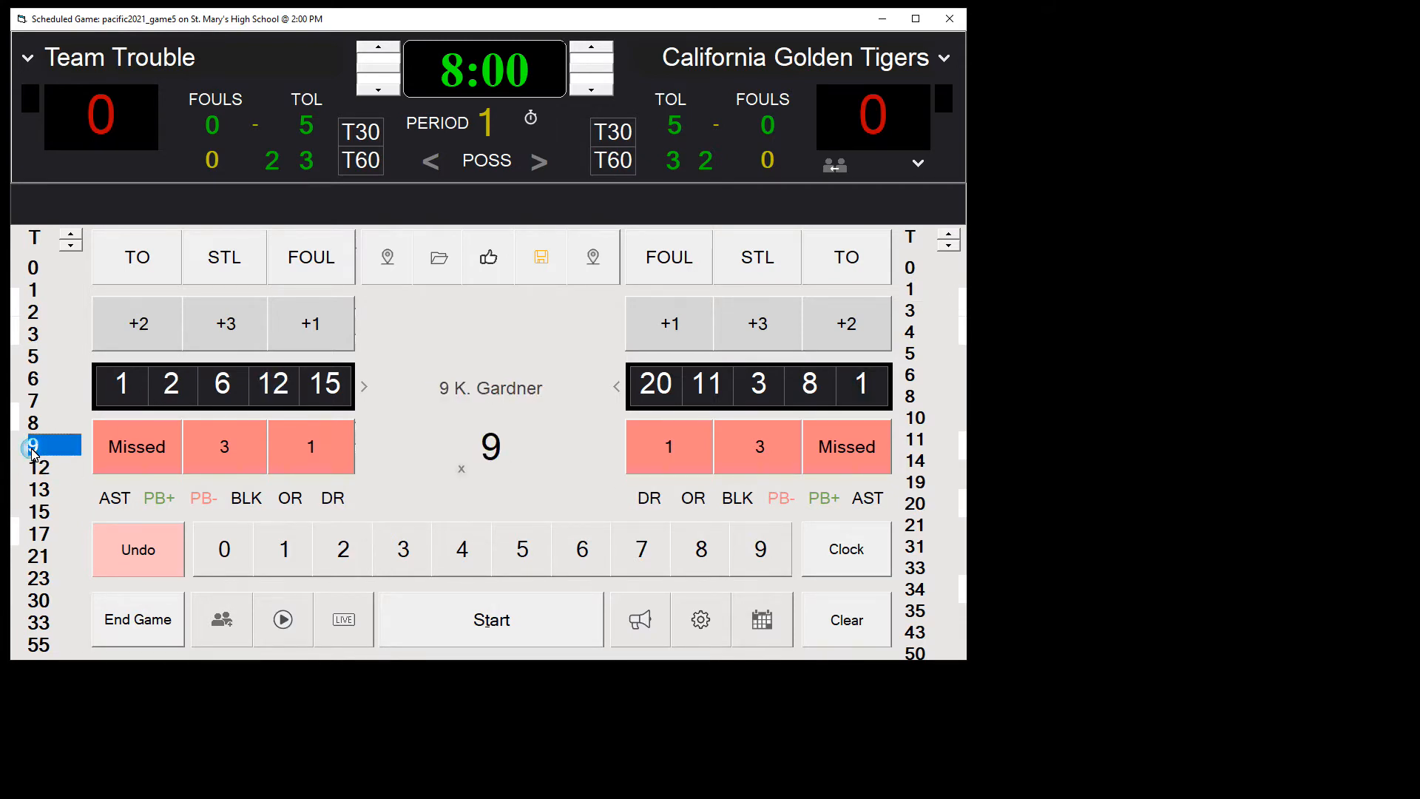
left_click(172, 397)
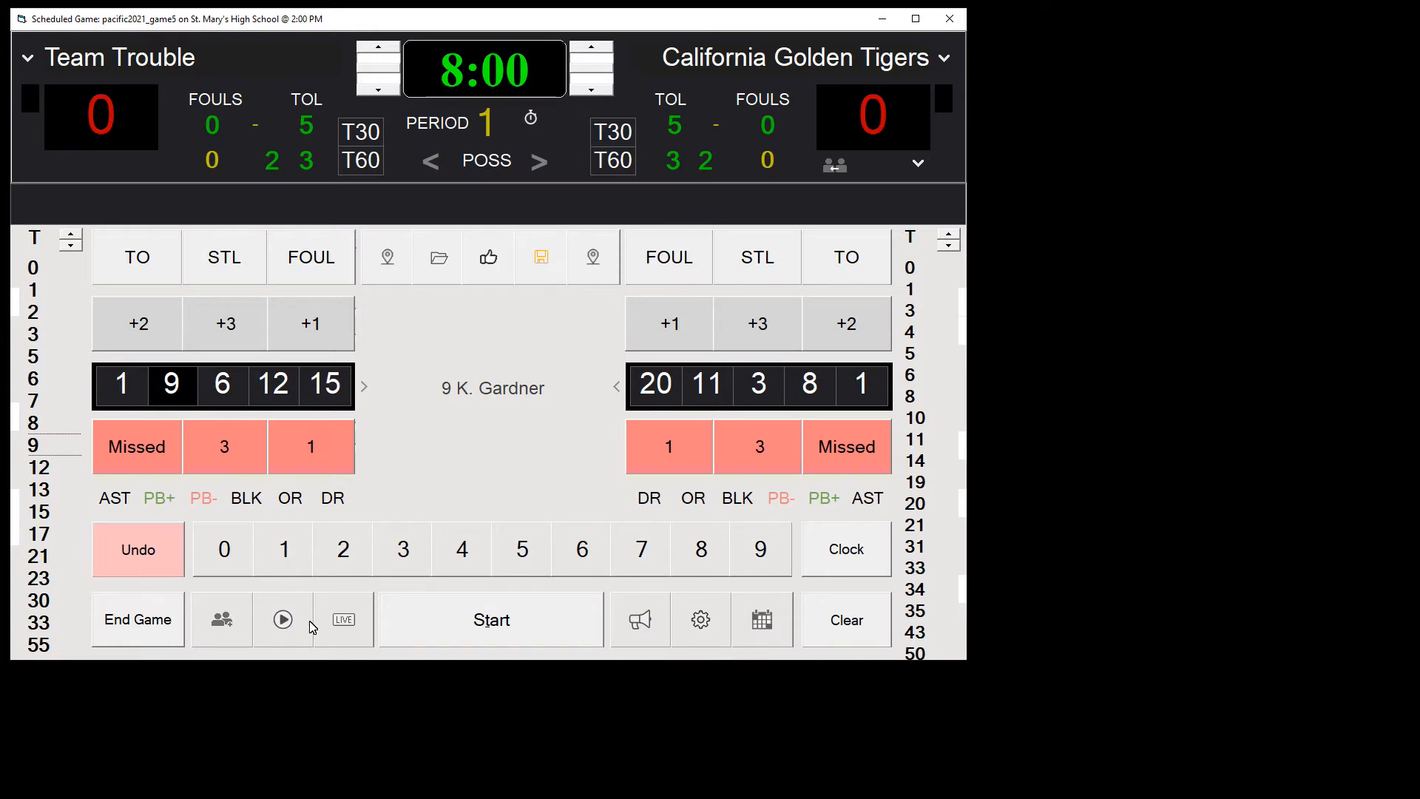
Step: Open the live streaming settings and clear and re-enter the YouTube account email
left_click(343, 624)
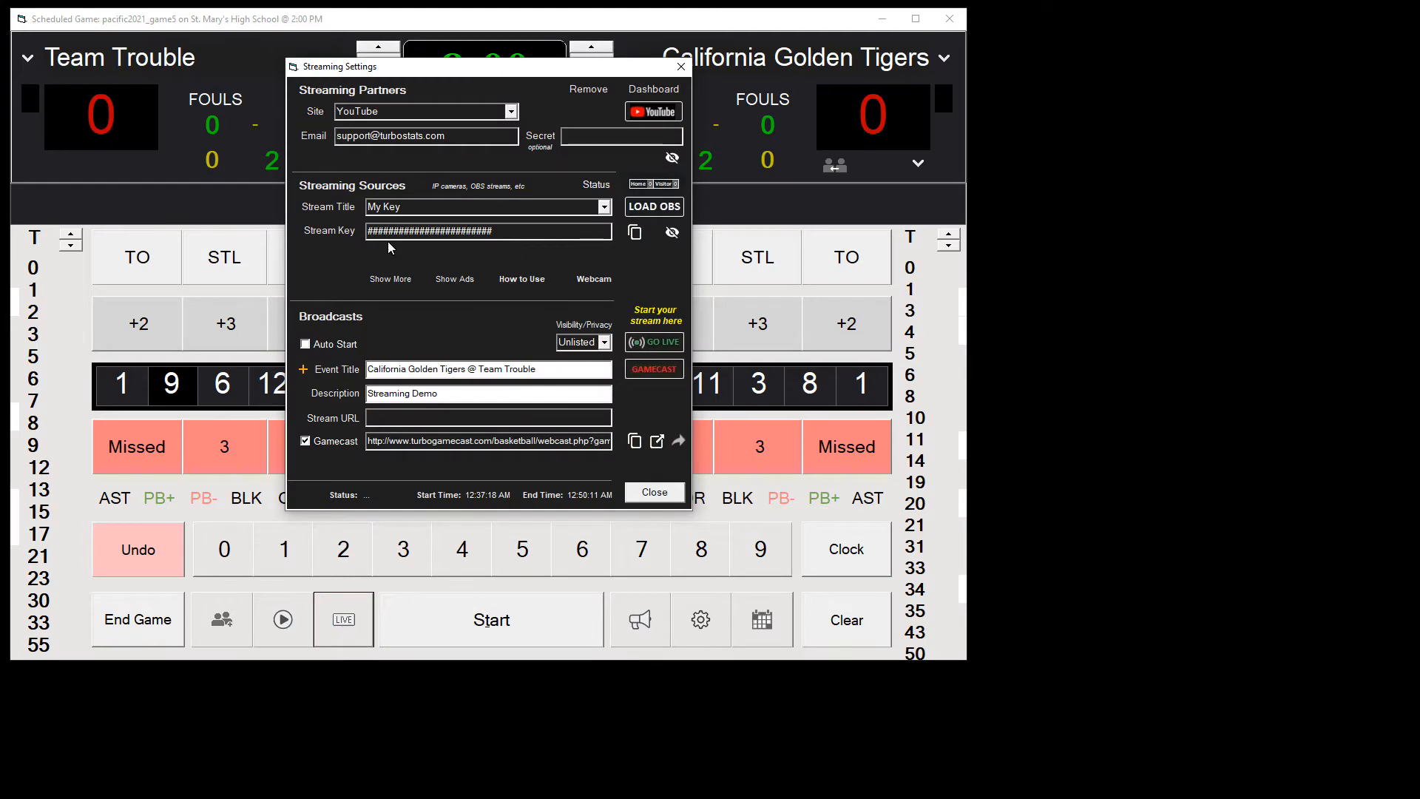
left_click_drag(446, 136, 248, 138)
key("ctrl+c")
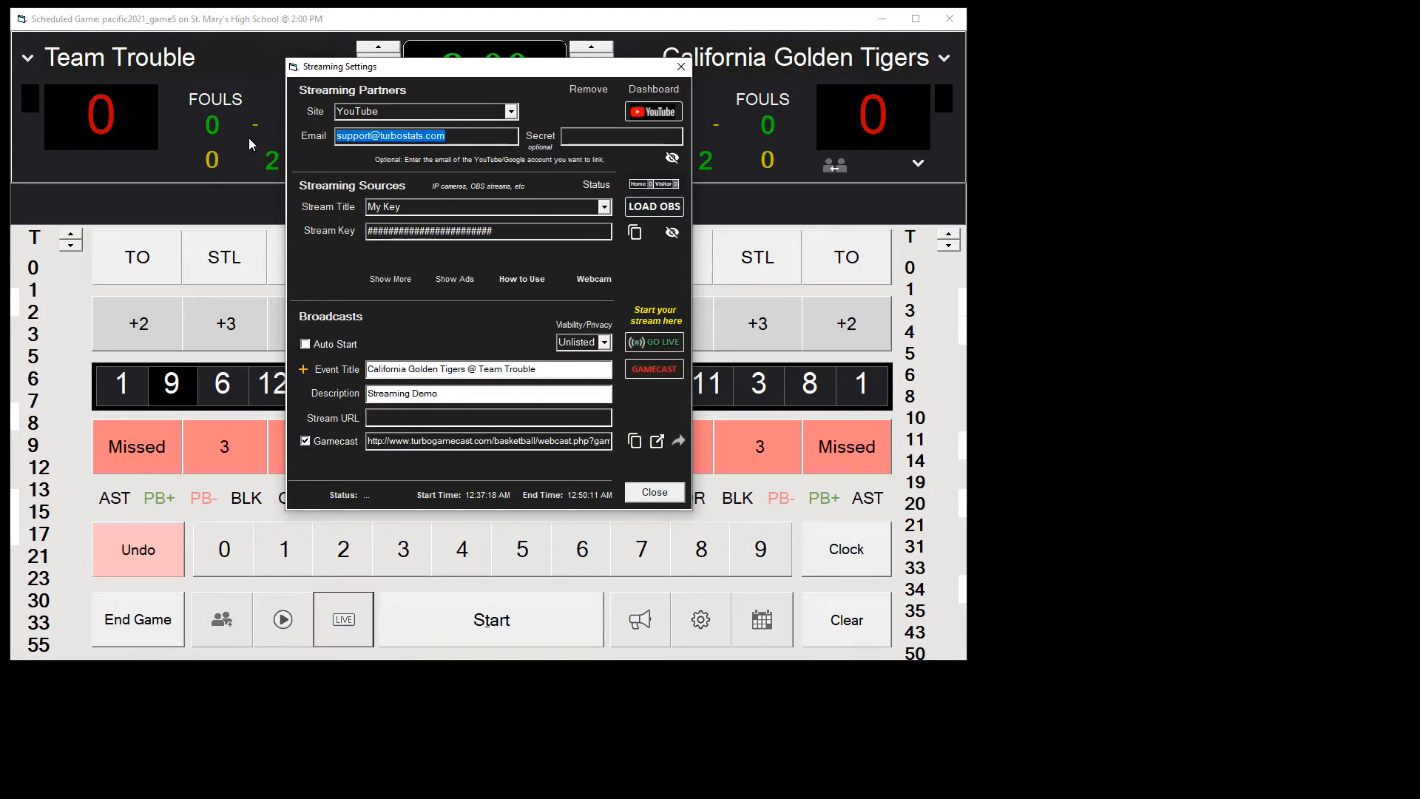
key("BackSpace")
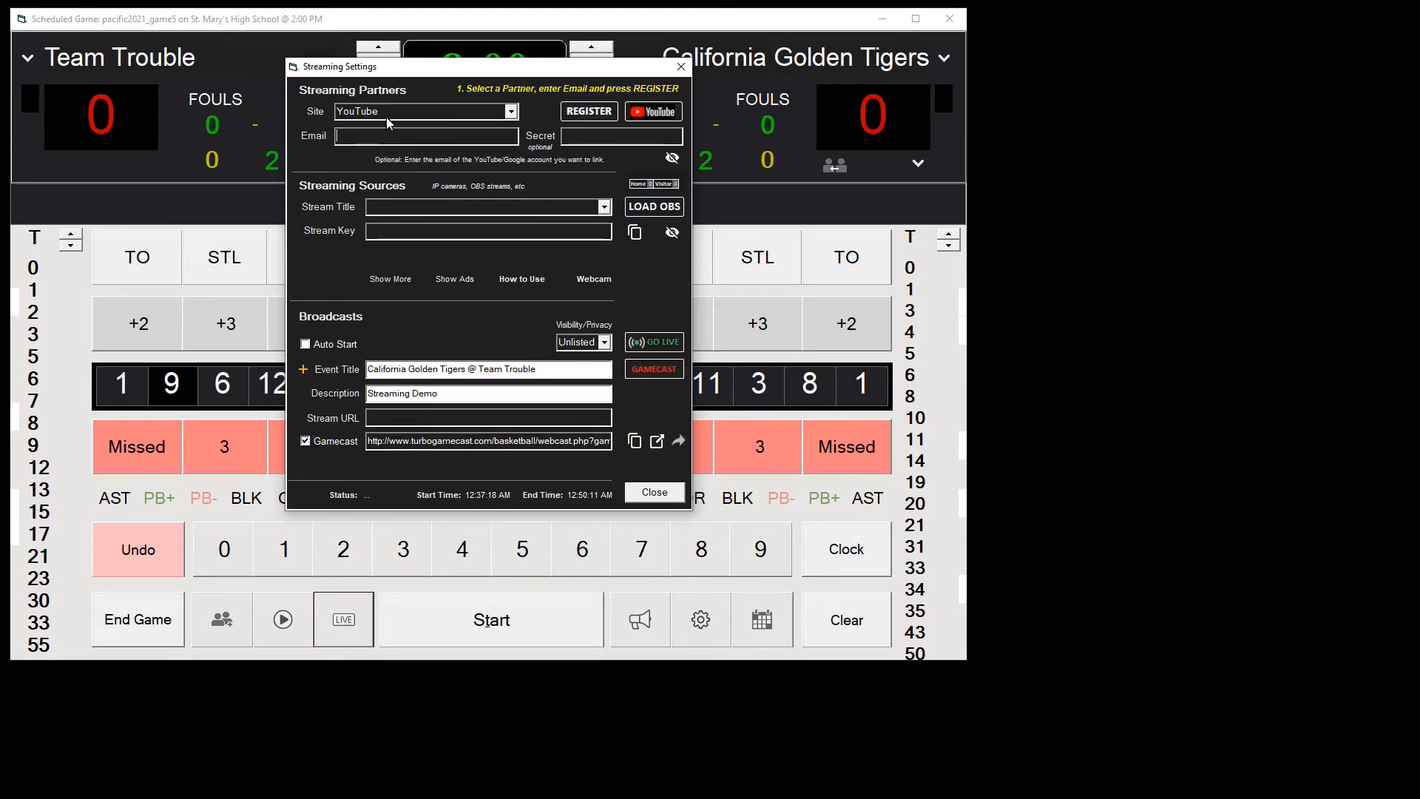
left_click_drag(400, 68, 417, 103)
left_click(378, 170)
key("ctrl+v")
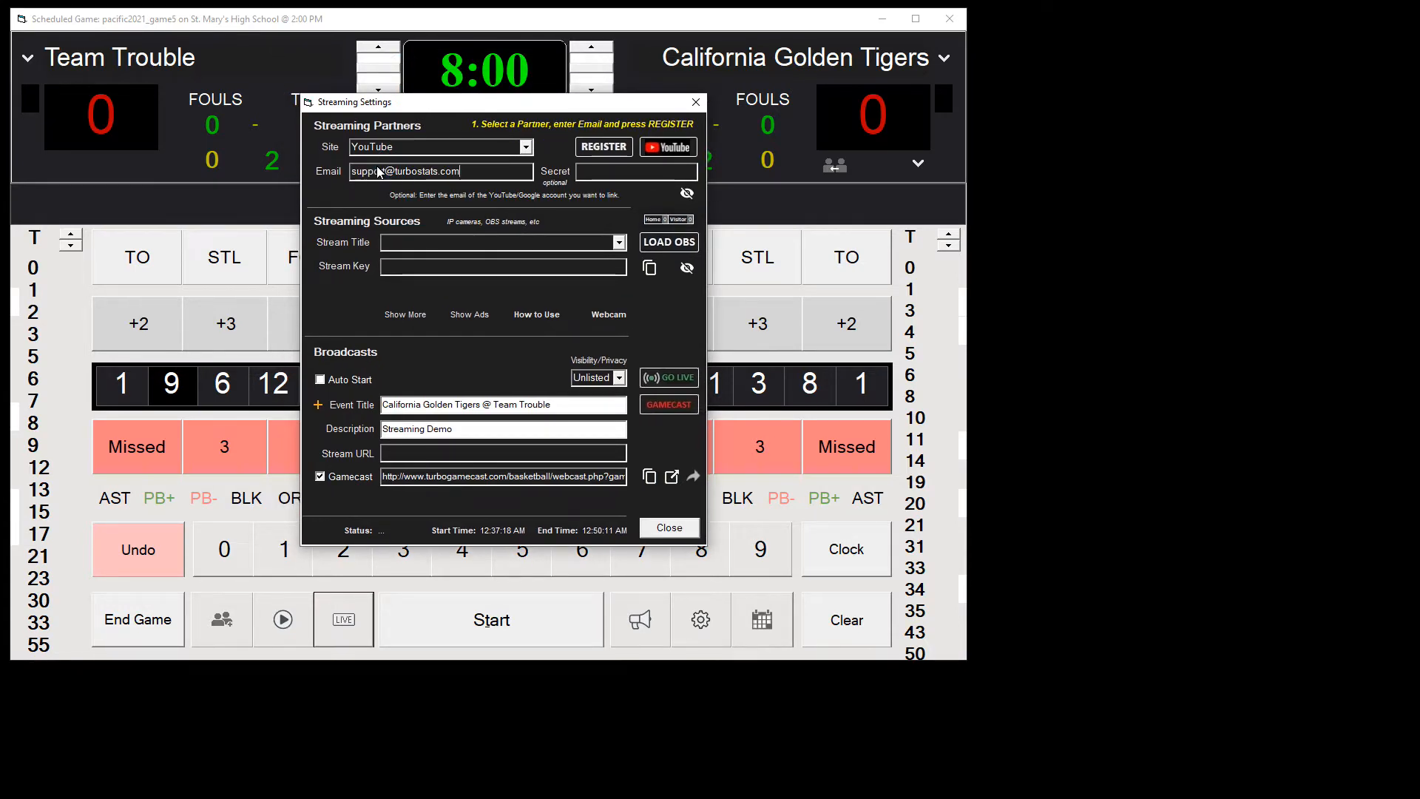
Step: Register the YouTube account, choosing the TurboStats Software Google account and allowing access, and close the browser
left_click(602, 148)
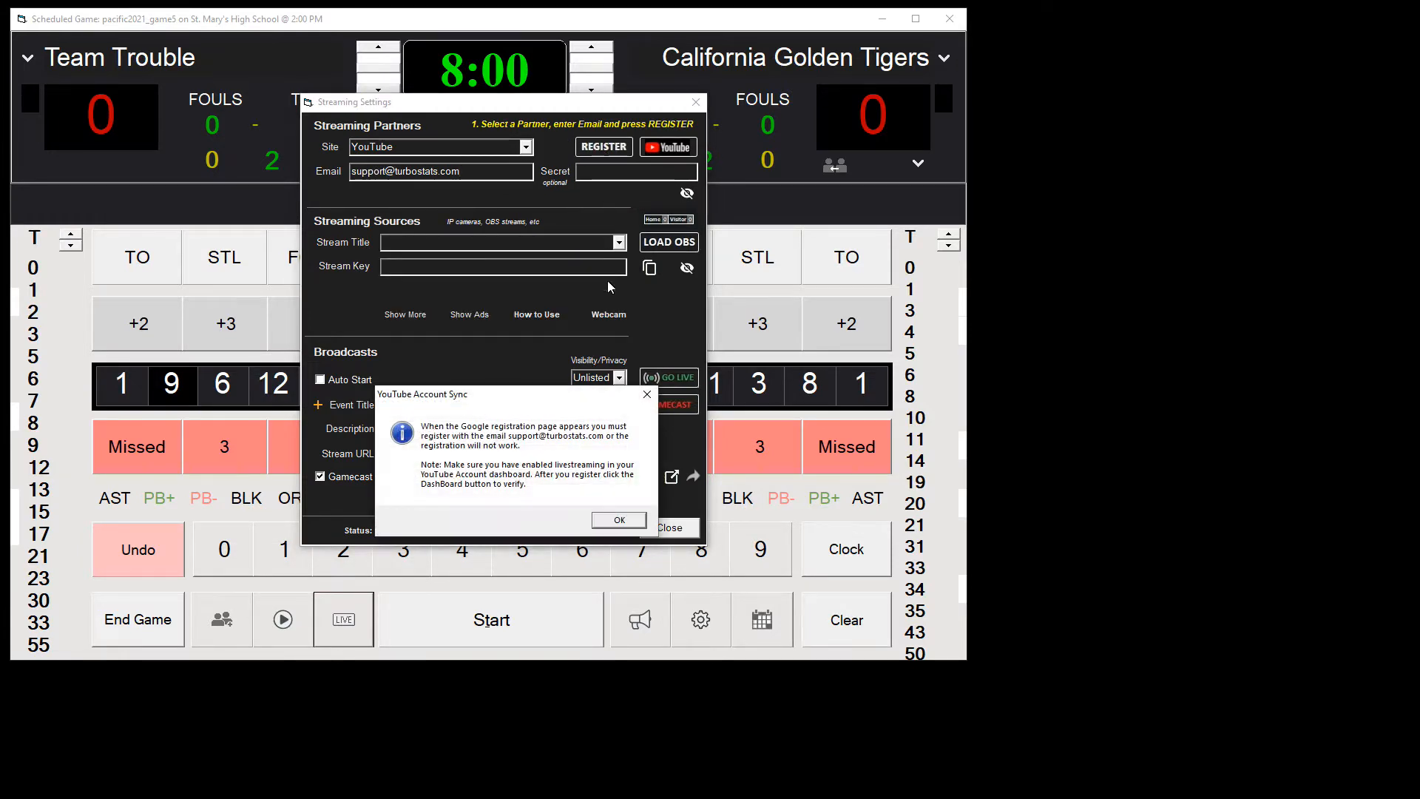
left_click(621, 520)
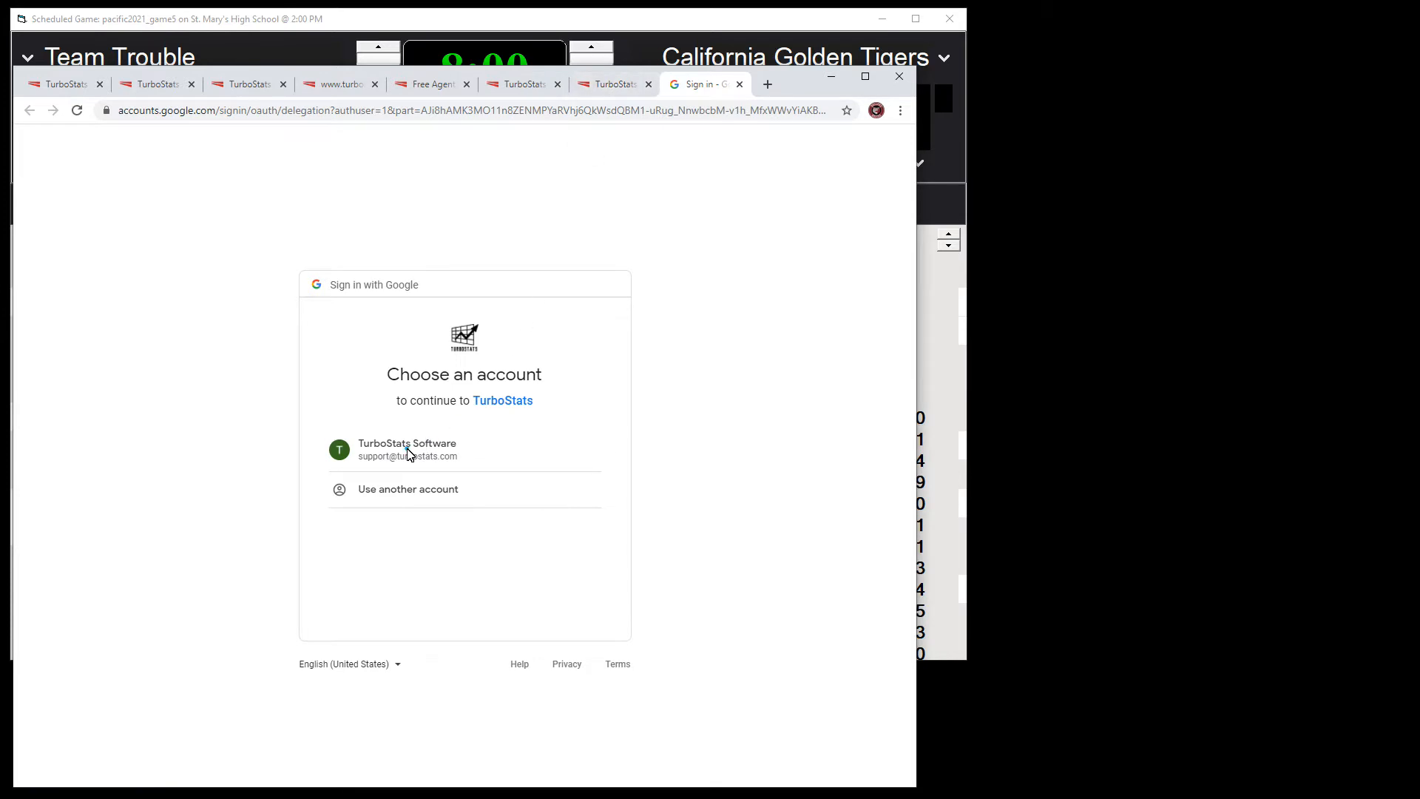
left_click(408, 453)
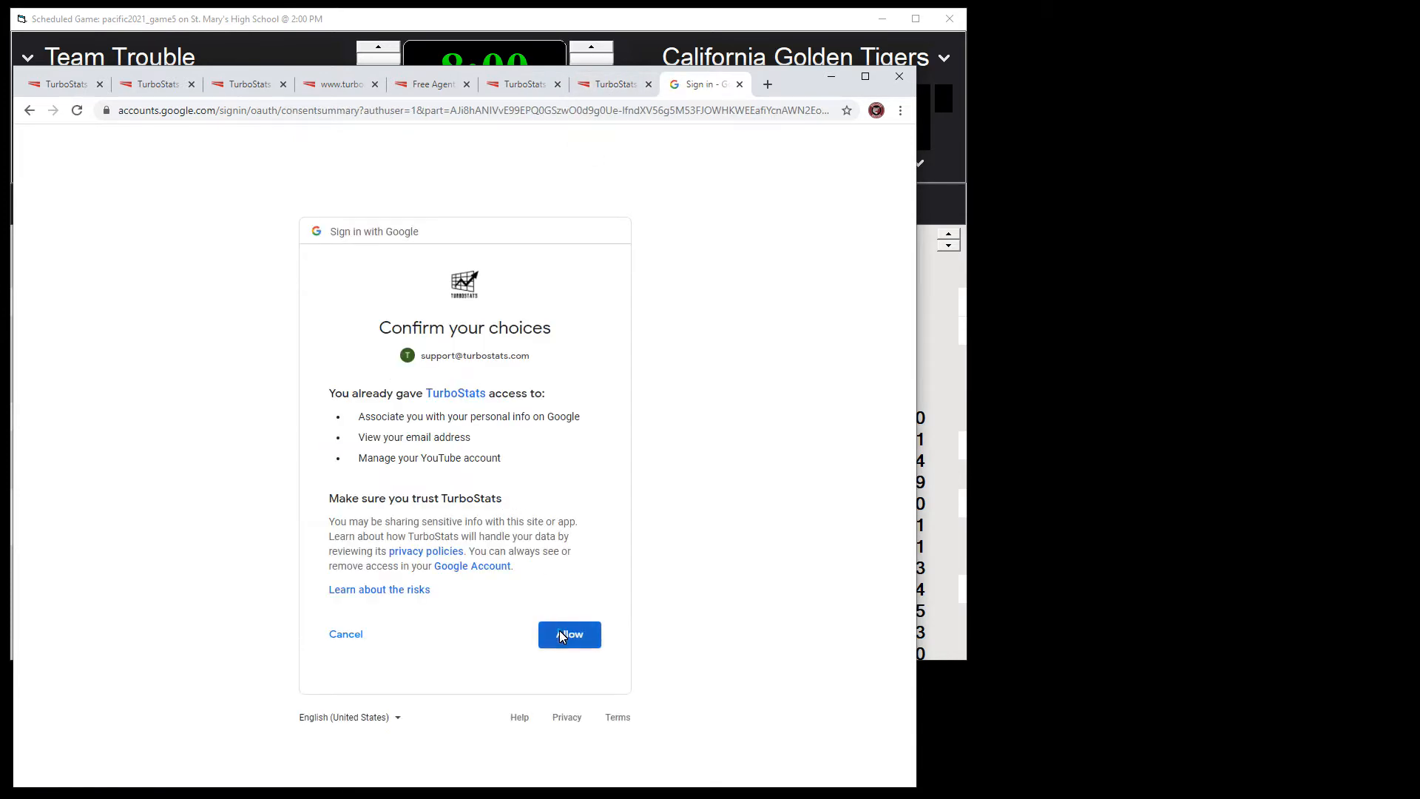
left_click(562, 634)
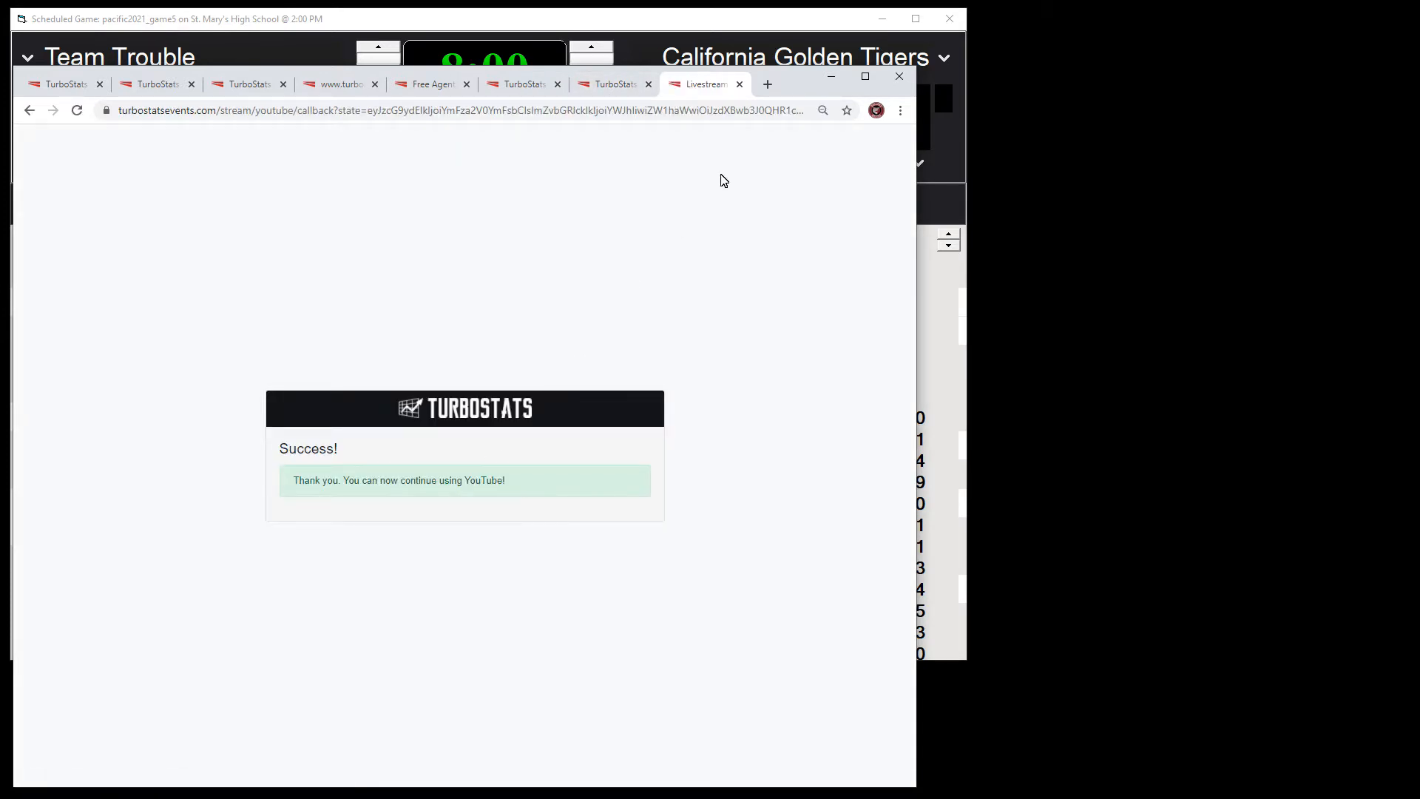
left_click(899, 77)
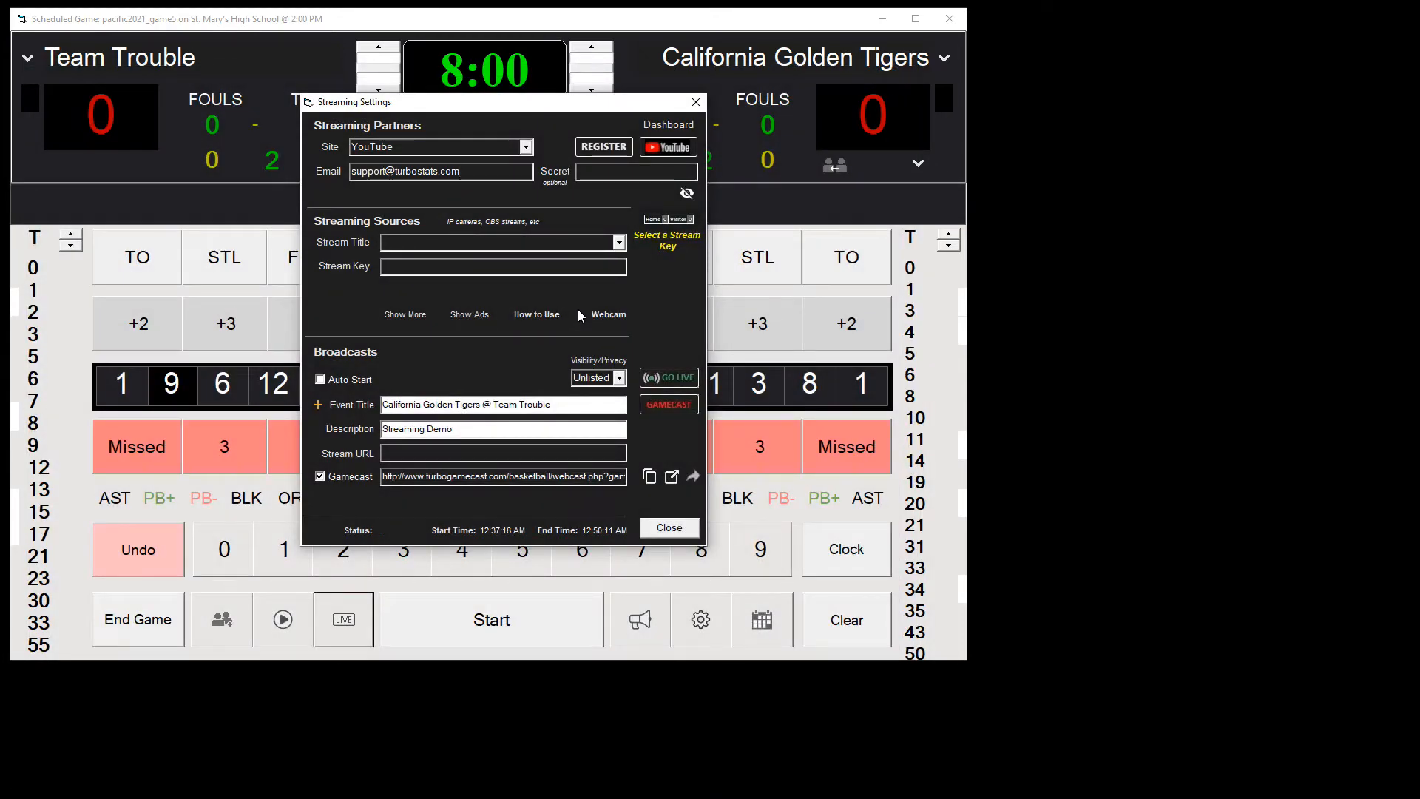
Step: Select the My Key stream as the streaming source and copy its stream key
left_click(619, 244)
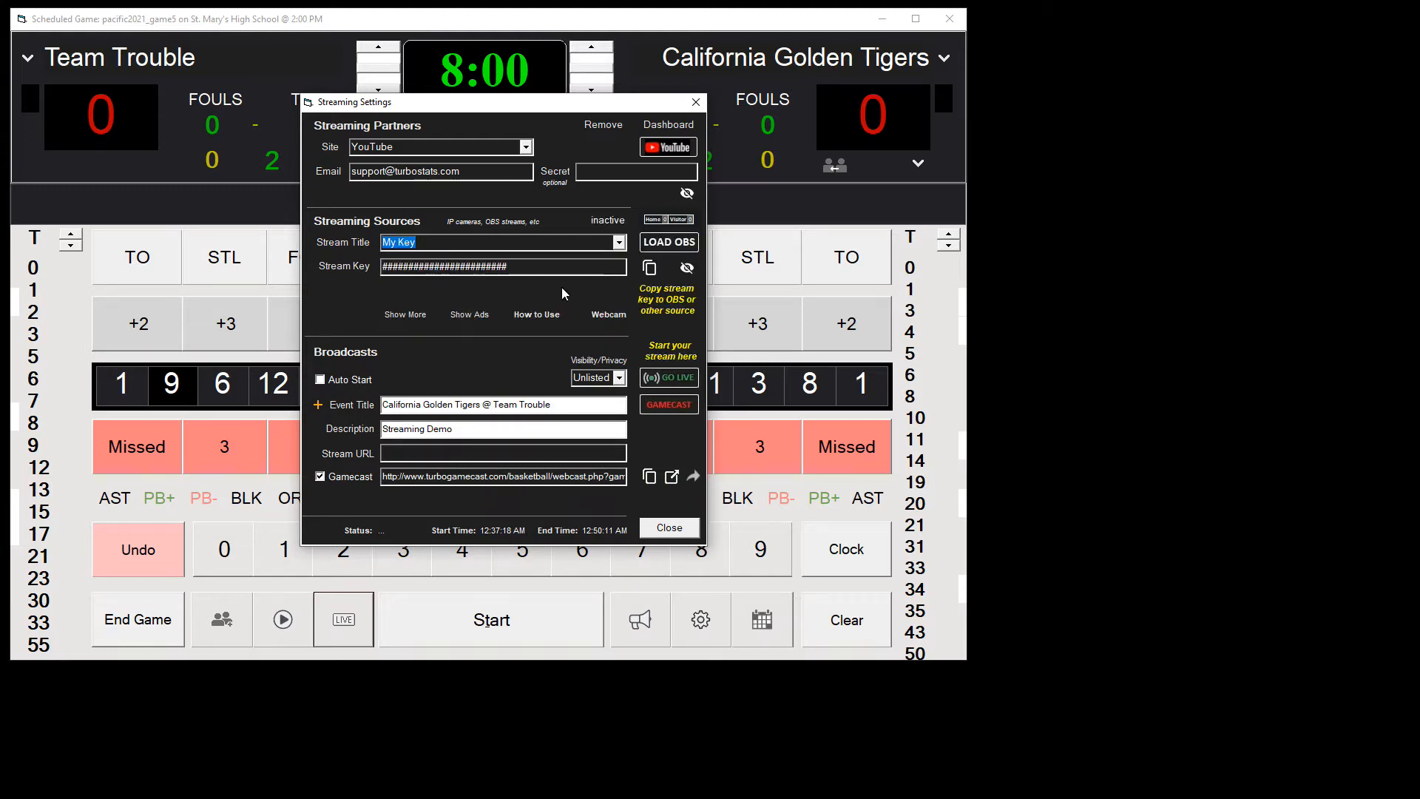
left_click(617, 243)
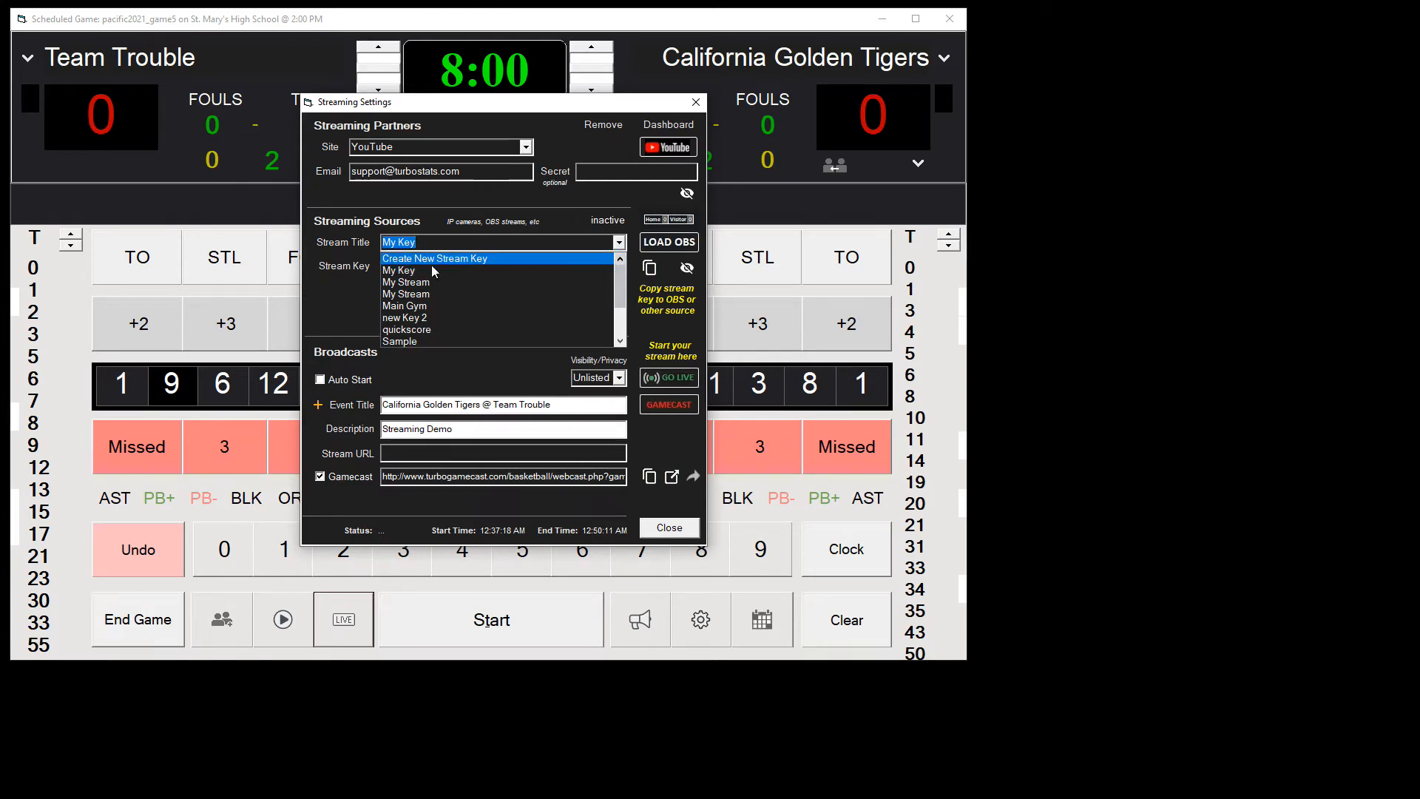
left_click(346, 310)
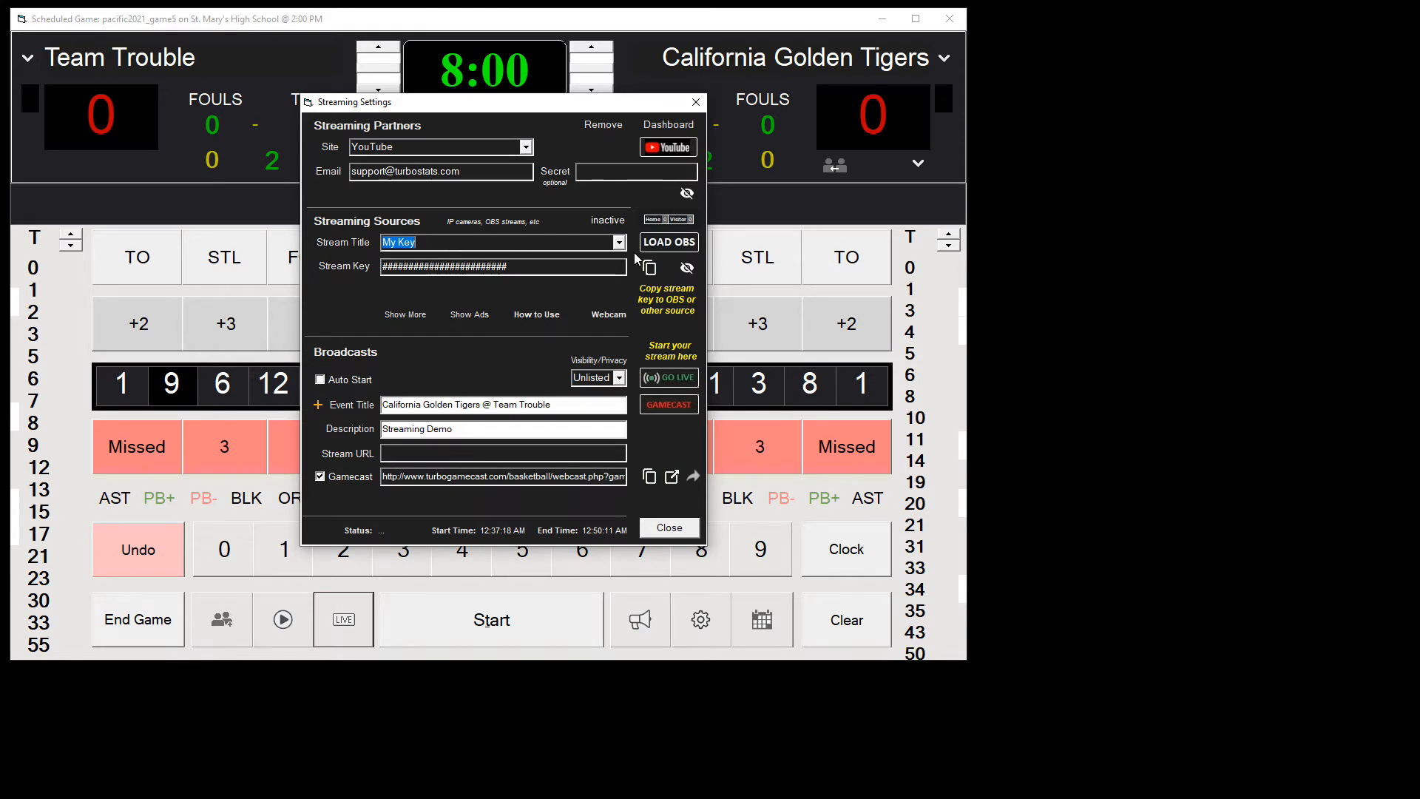
left_click(649, 267)
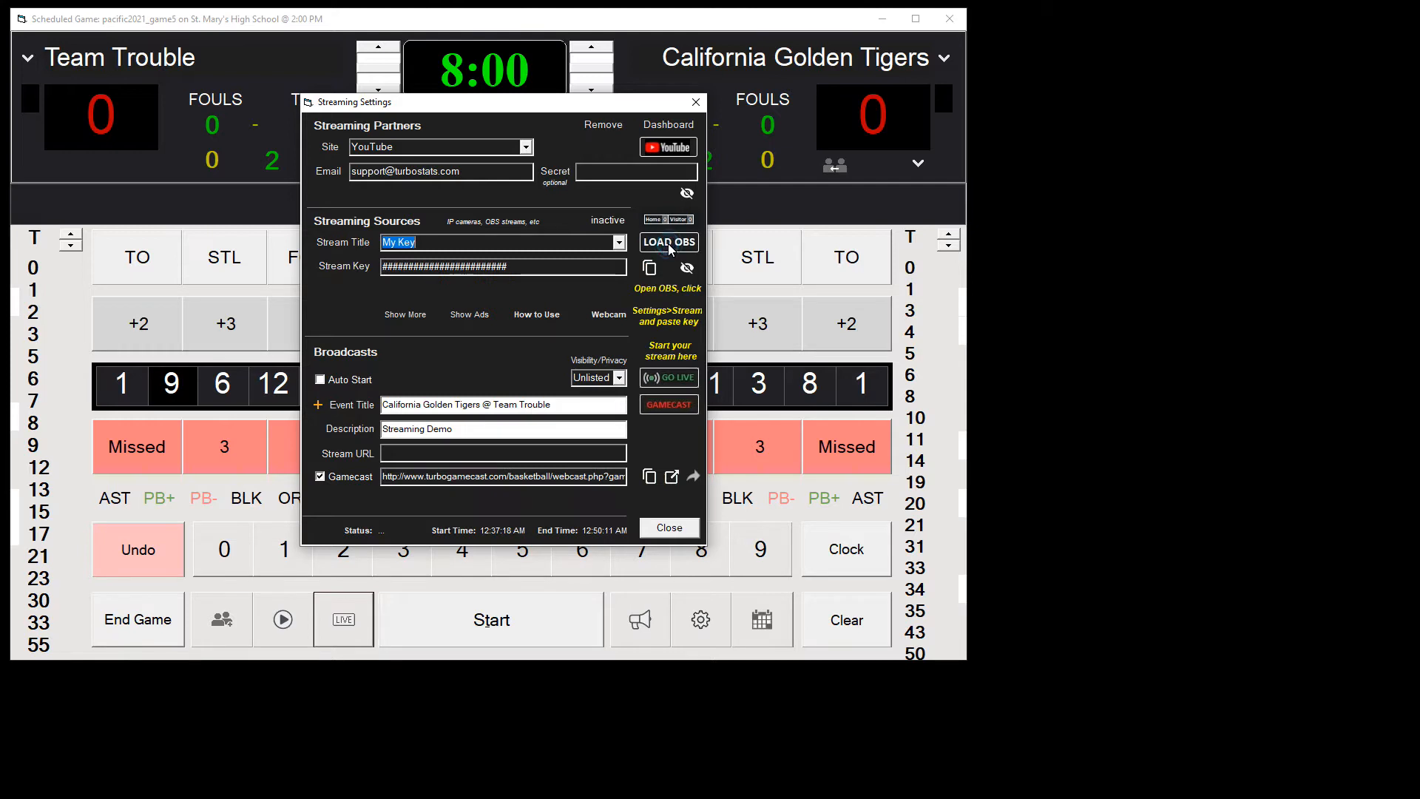
Step: Load OBS beside the scoring window and paste the copied stream key into its stream settings
left_click(667, 243)
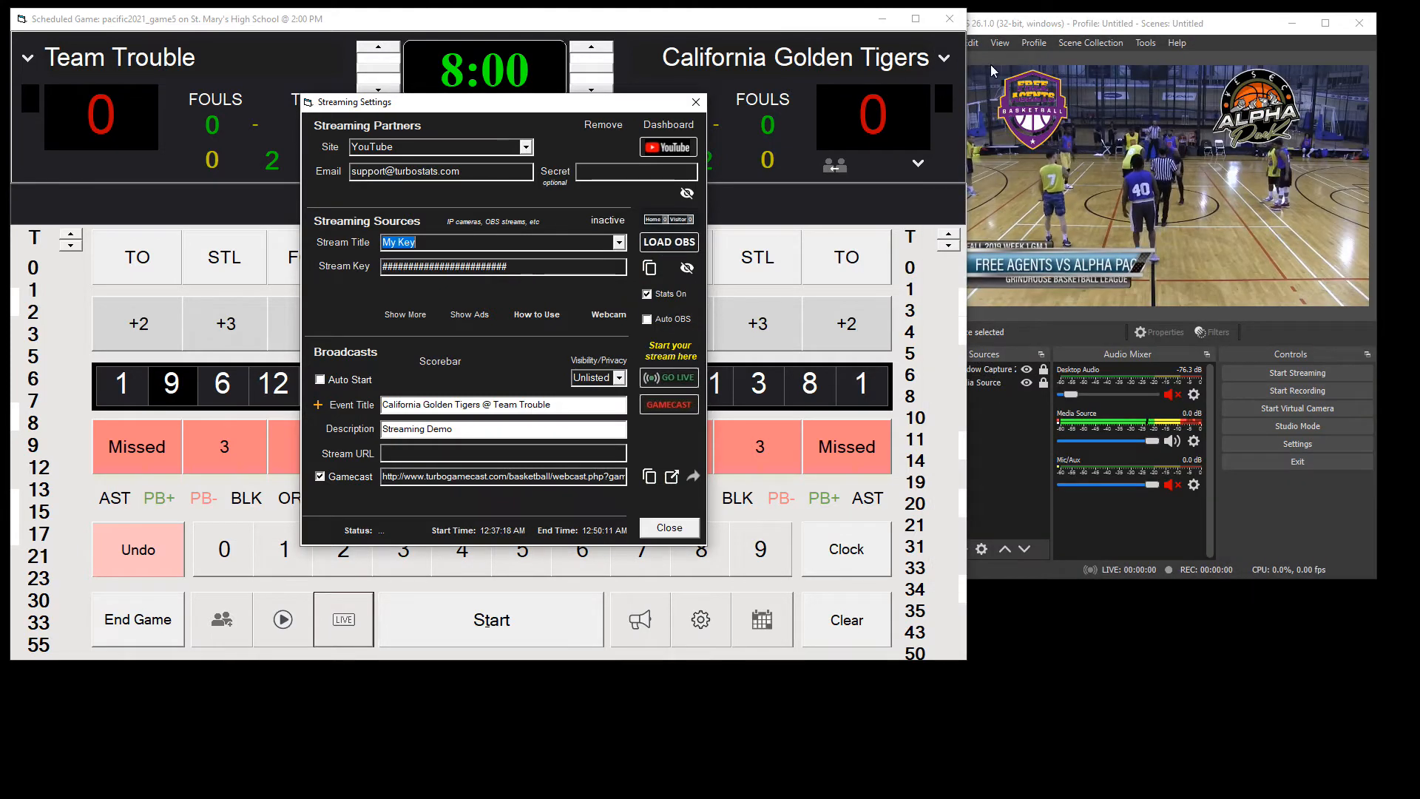
left_click_drag(1063, 34, 1077, 27)
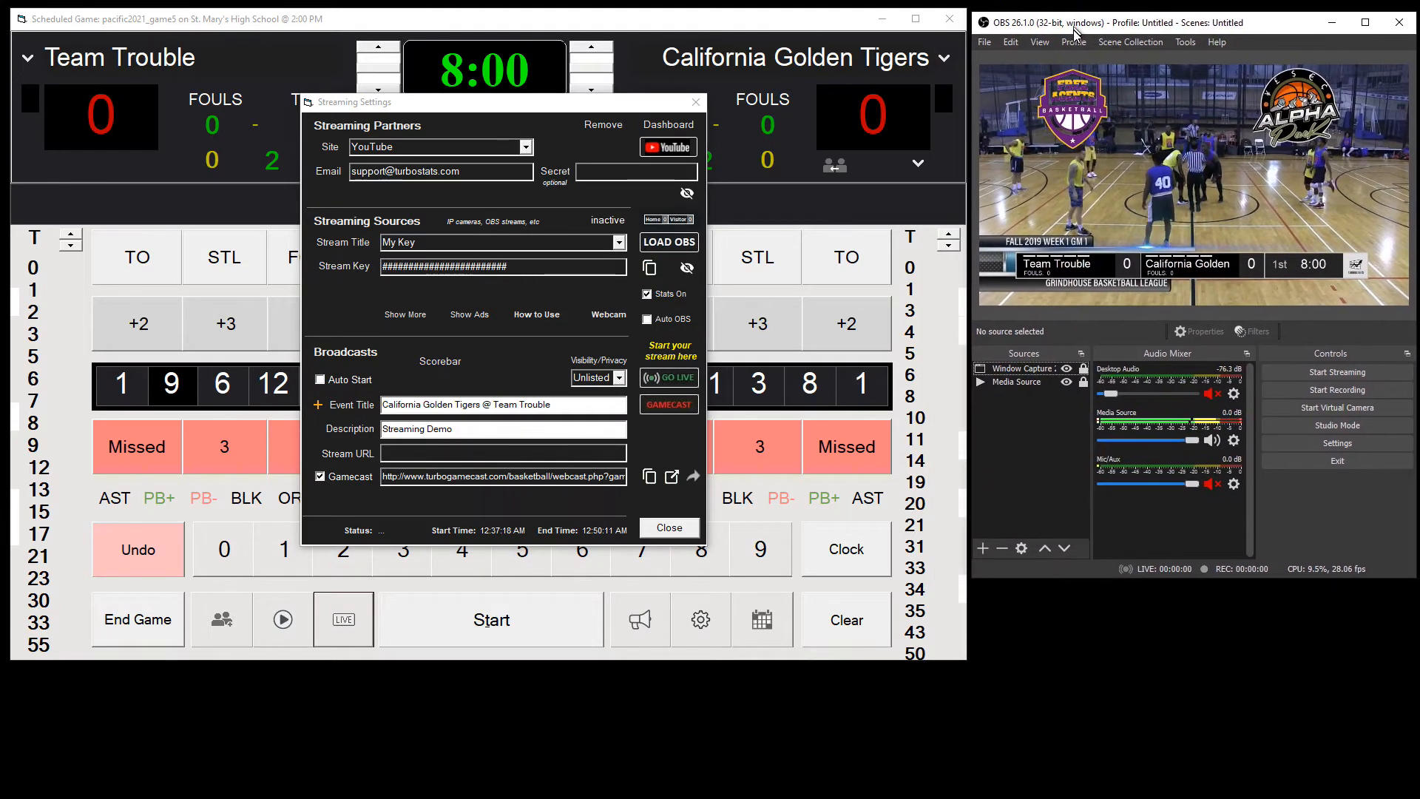
left_click(1361, 441)
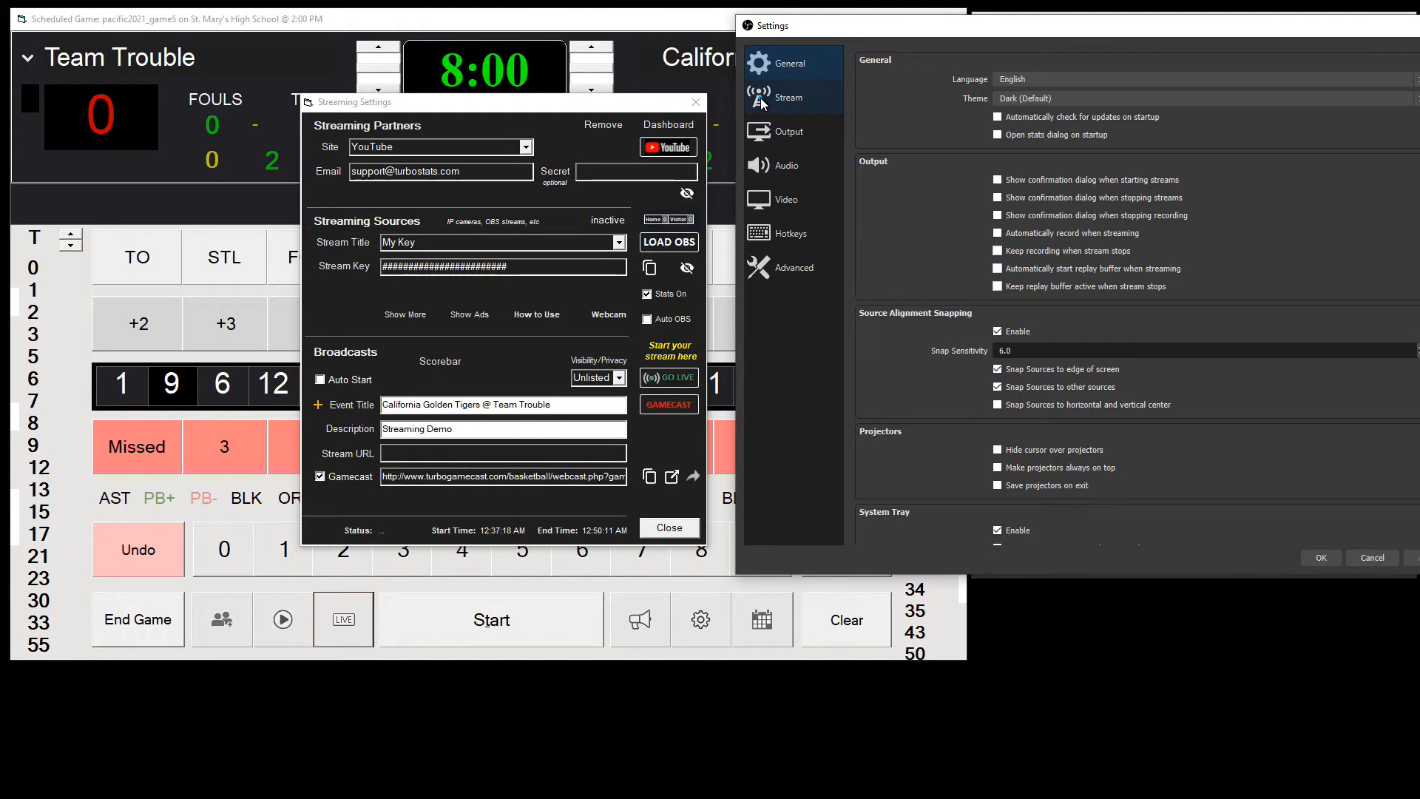
left_click(761, 102)
left_click_drag(1097, 32, 973, 38)
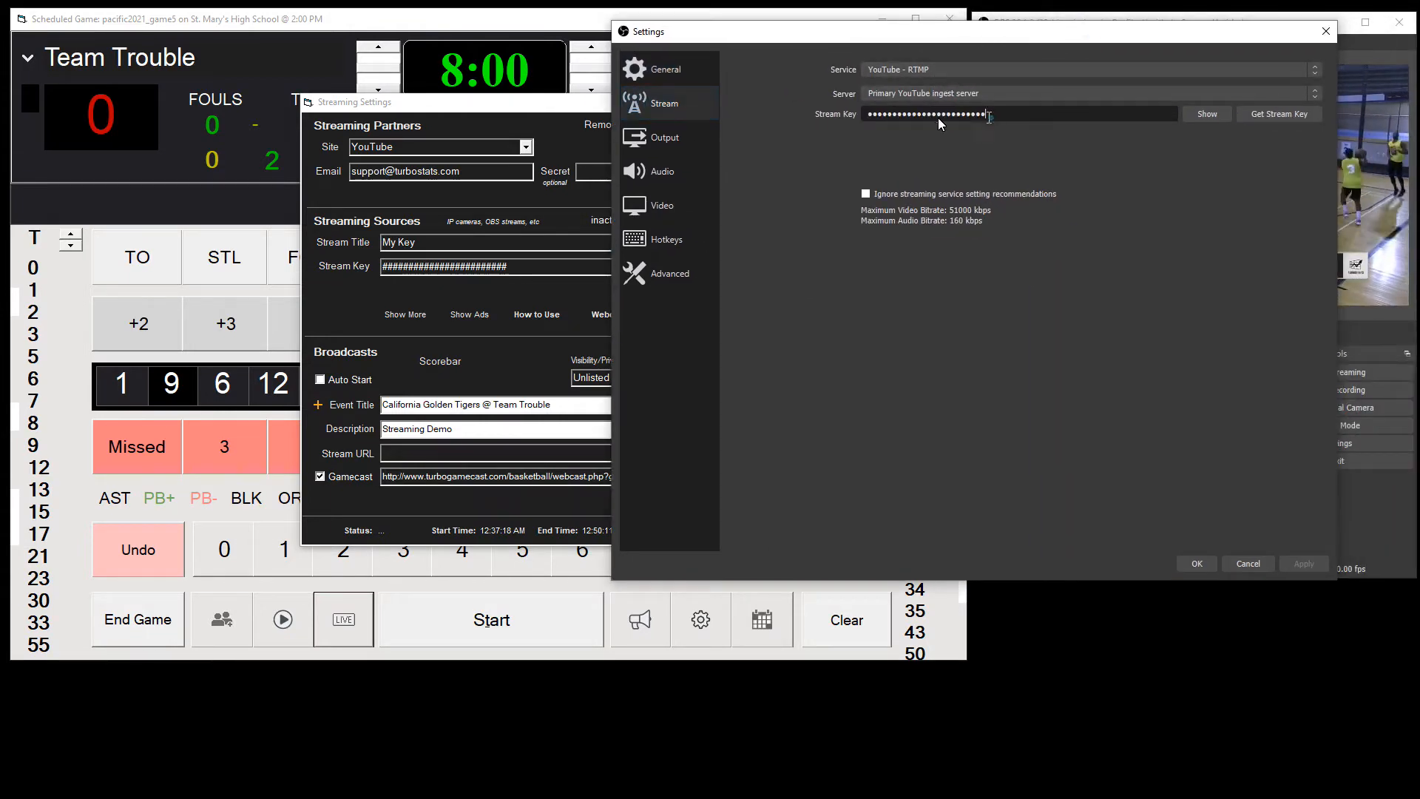
key("ctrl+v")
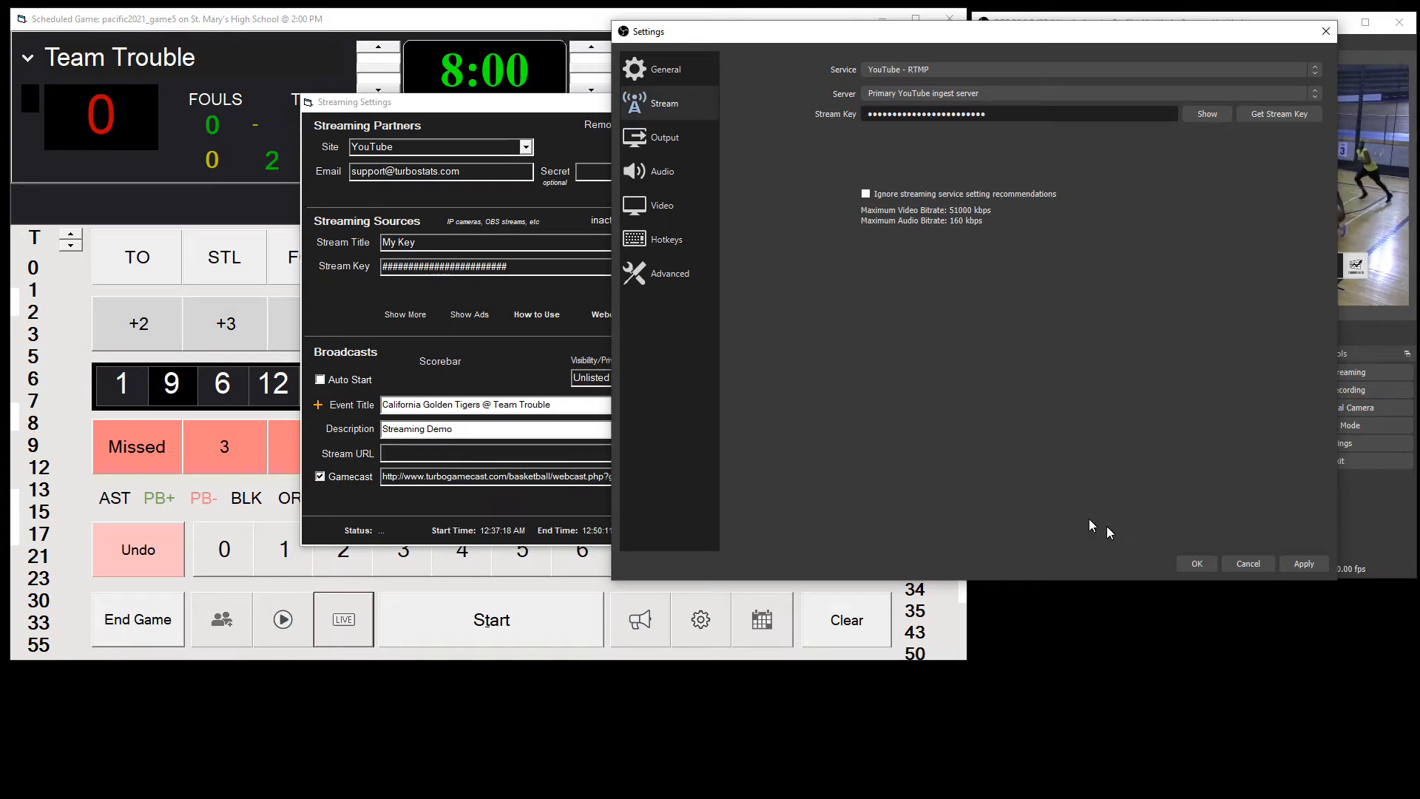
left_click(1197, 563)
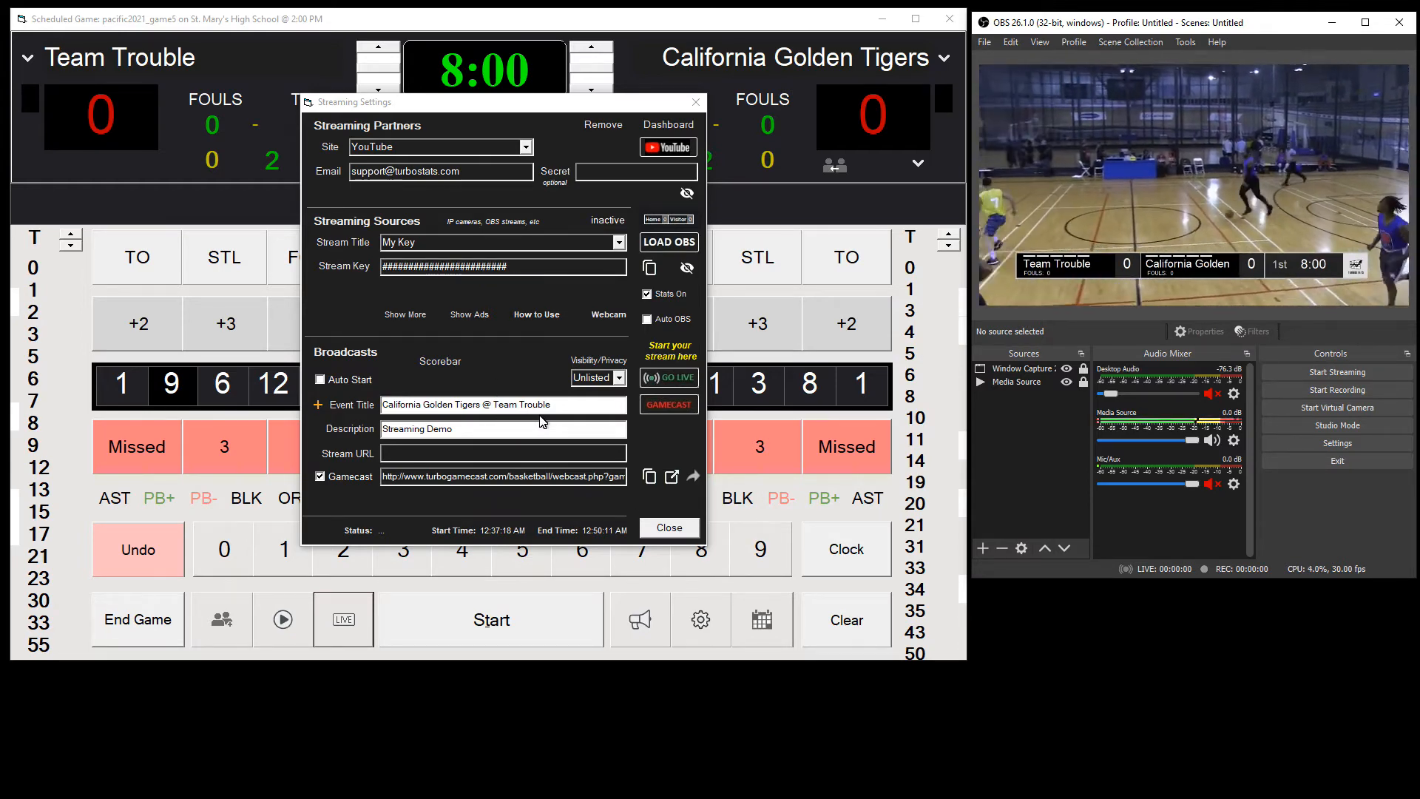
Step: Set the broadcast description to Pacific Conference and create the YouTube broadcast on the My Key stream
left_click_drag(462, 431, 366, 435)
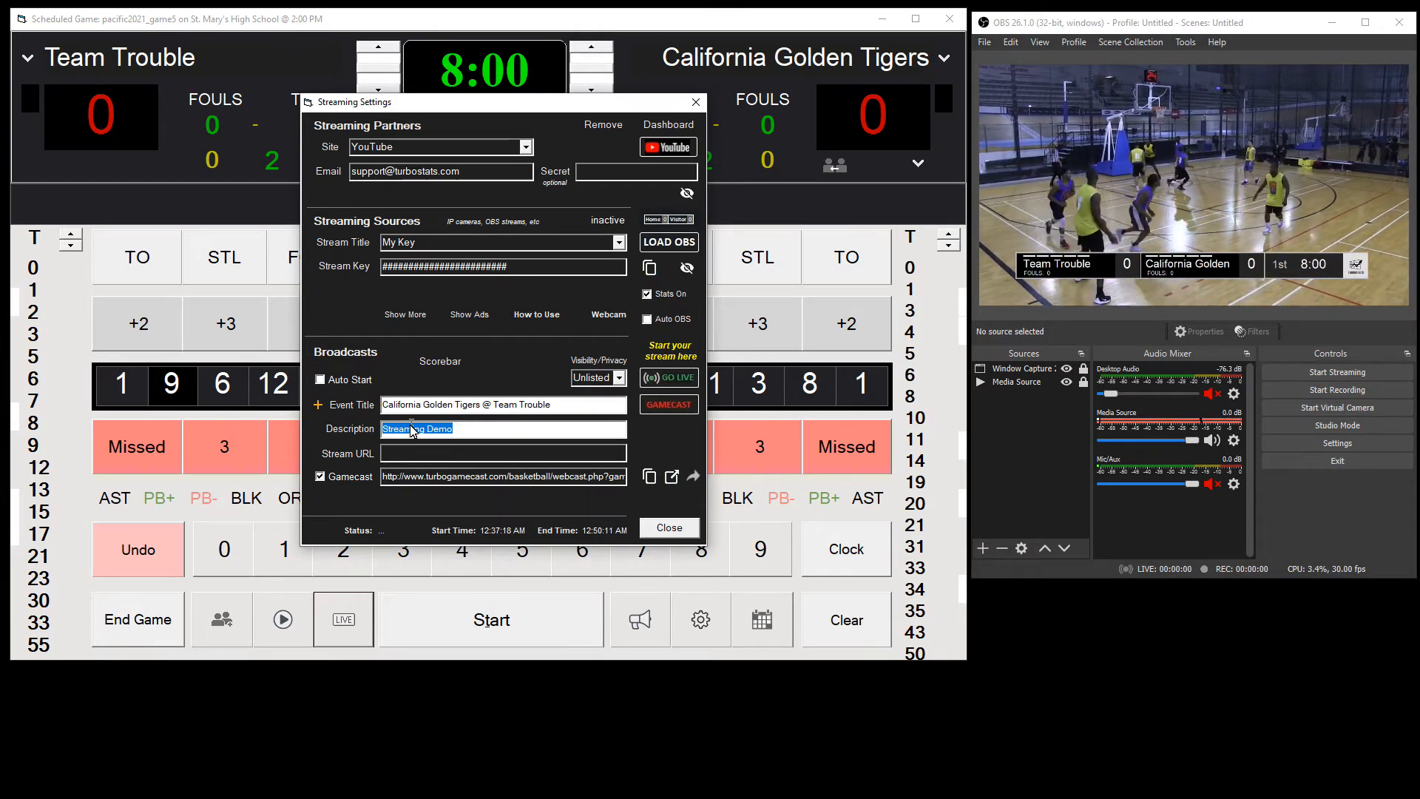
type("Pacific Conference")
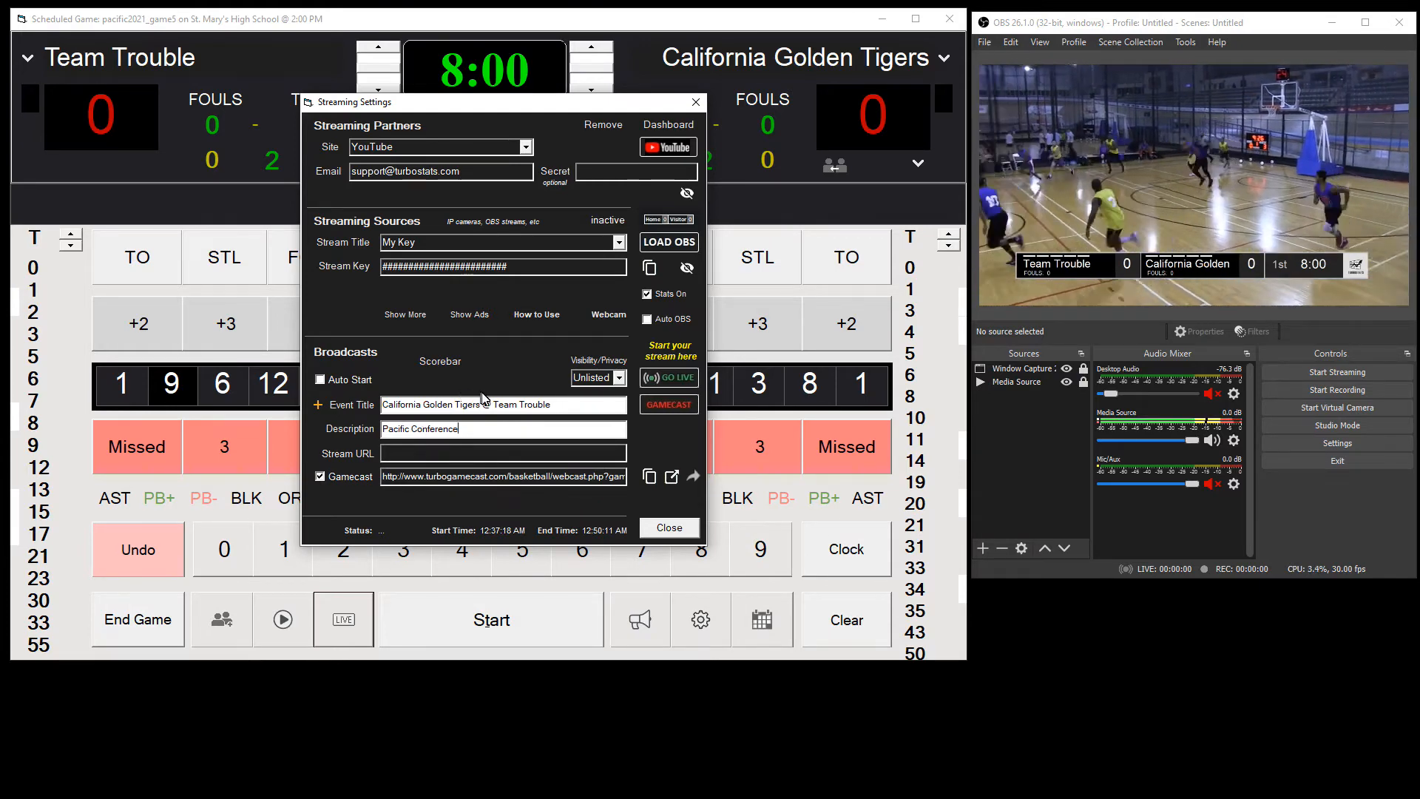
left_click(680, 378)
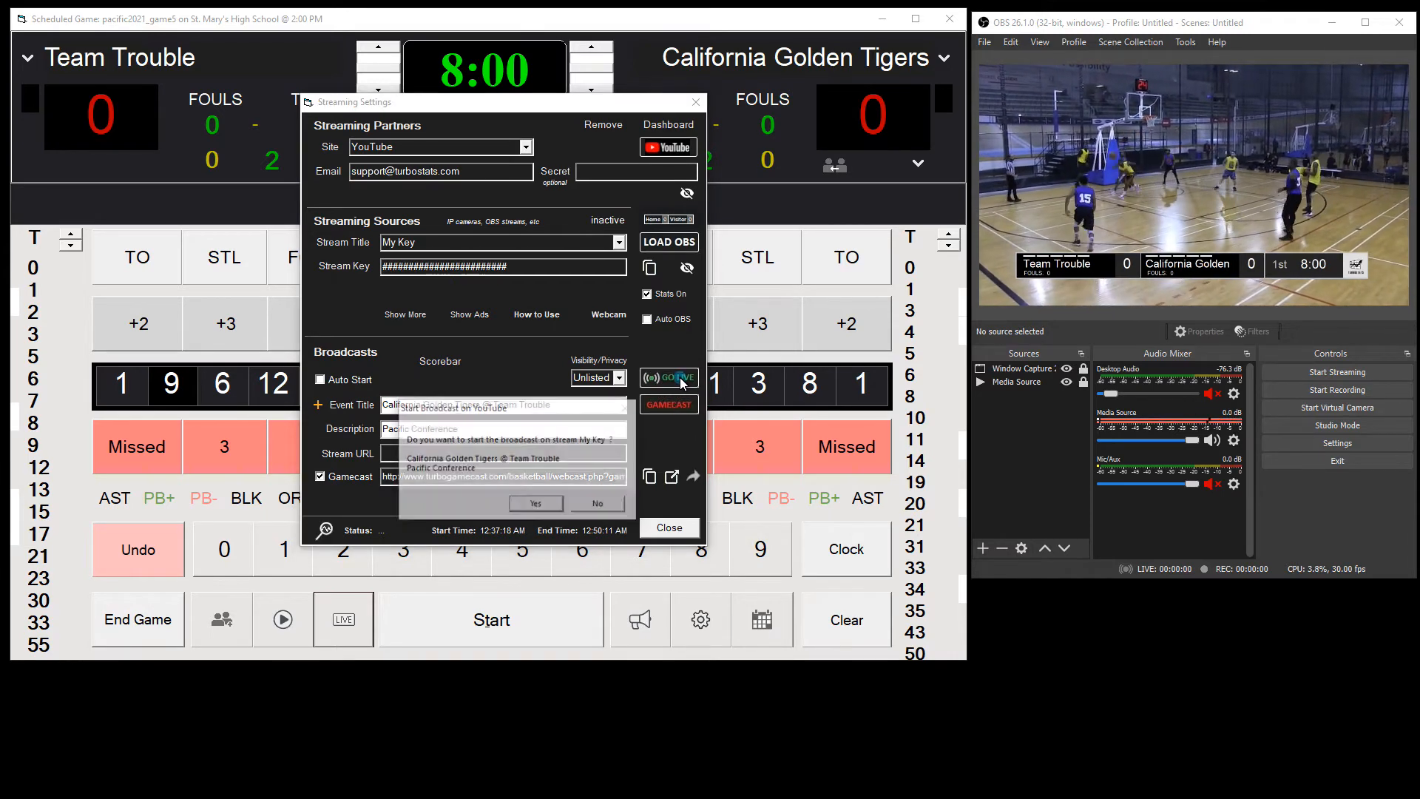
left_click(535, 506)
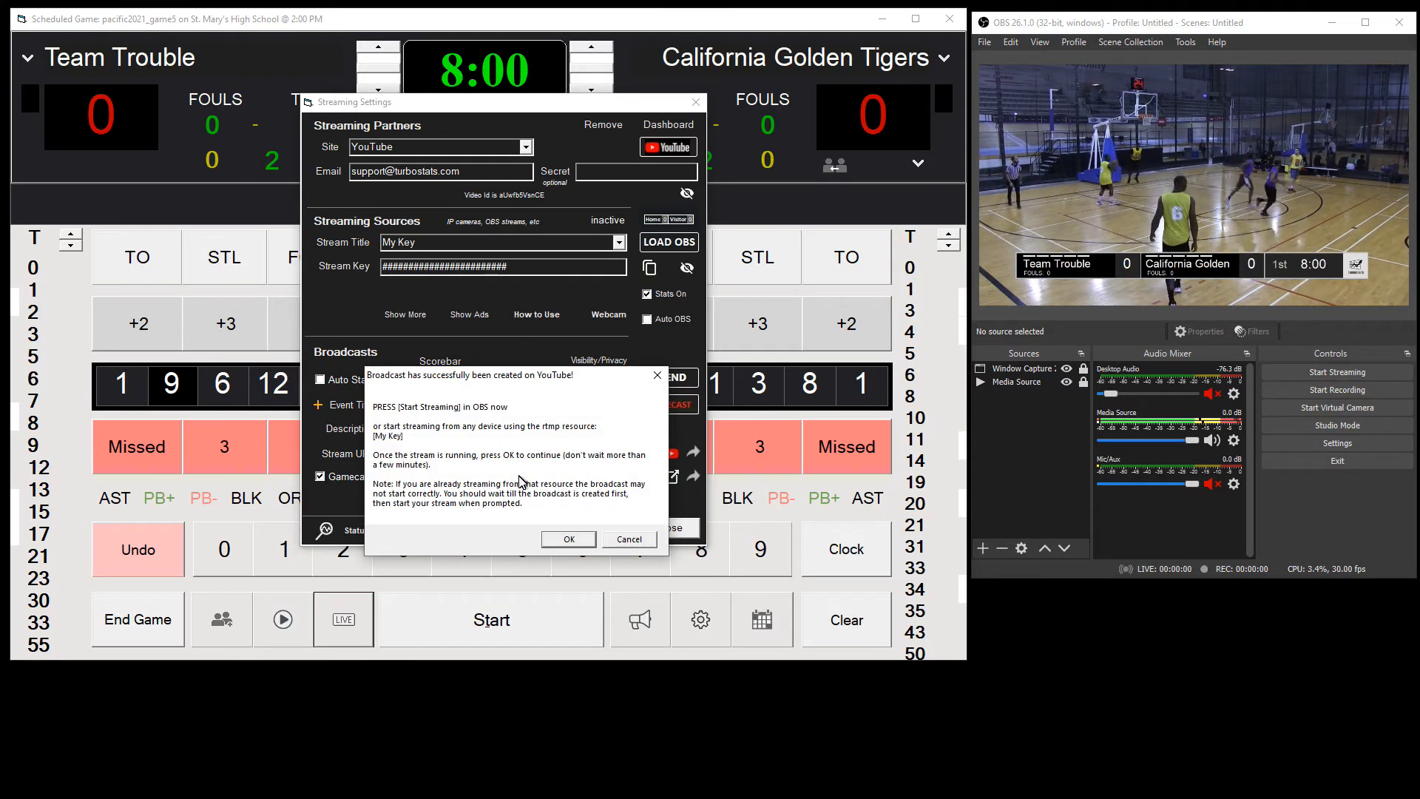
Step: Start streaming in OBS and try to continue the broadcast on YouTube, dismissing the resulting dialog
left_click(1377, 375)
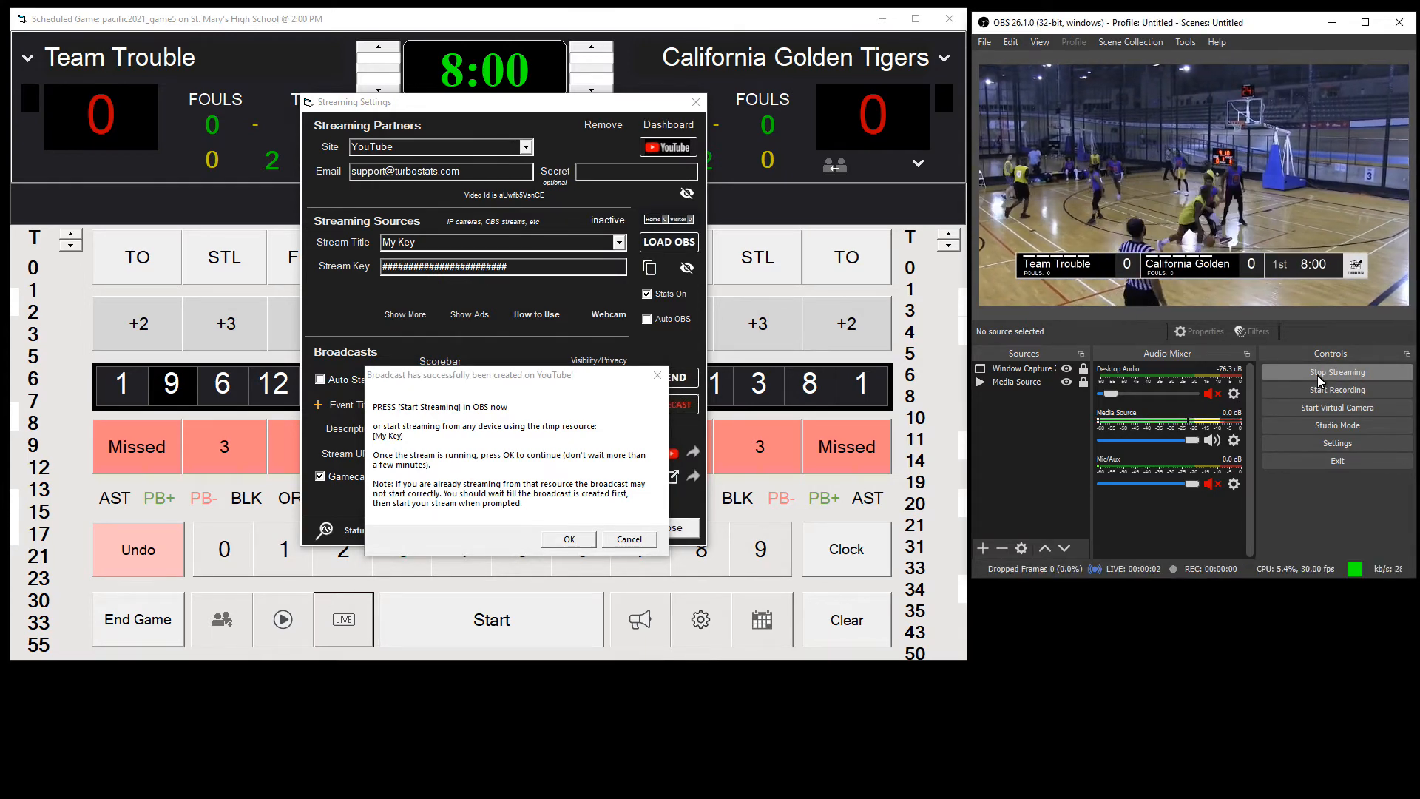
left_click(570, 538)
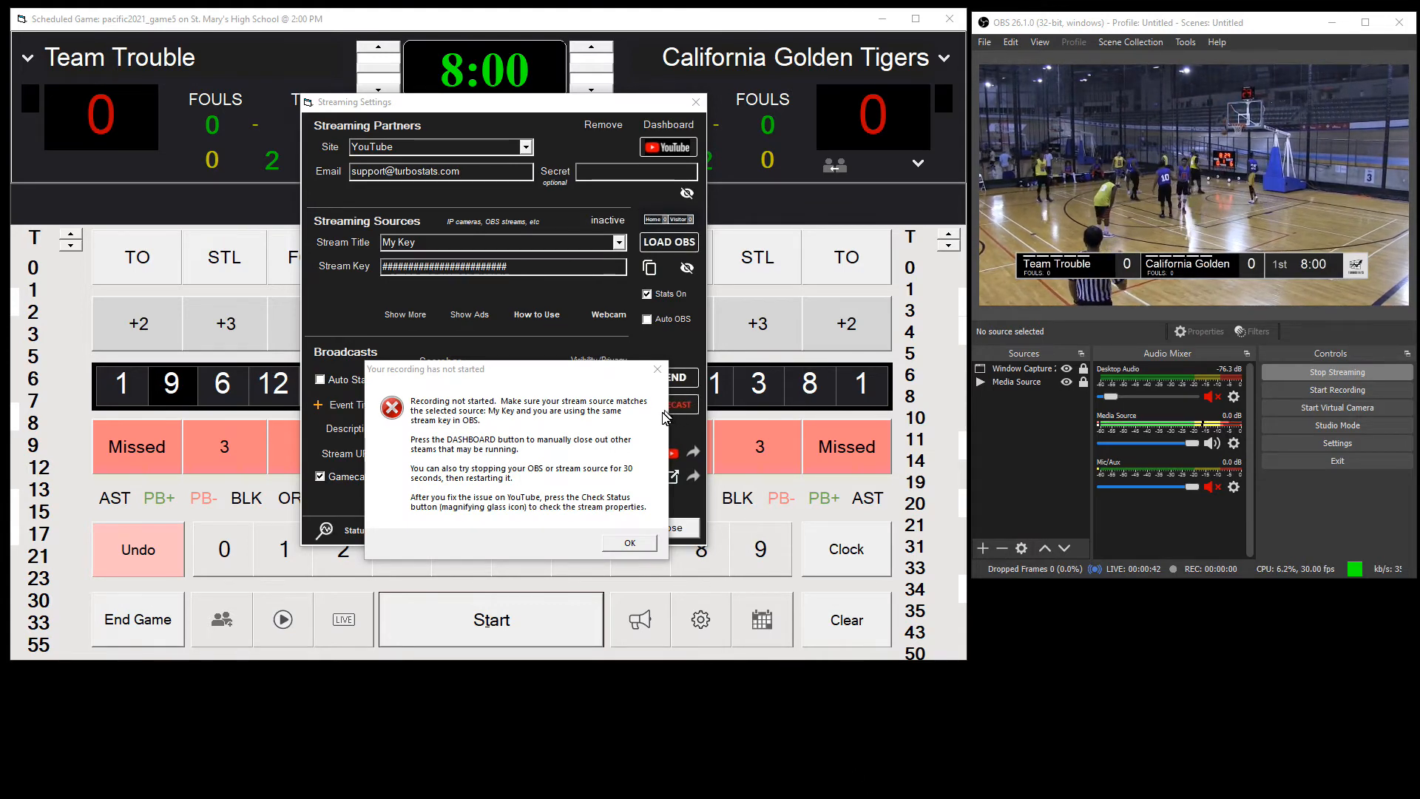
left_click(630, 543)
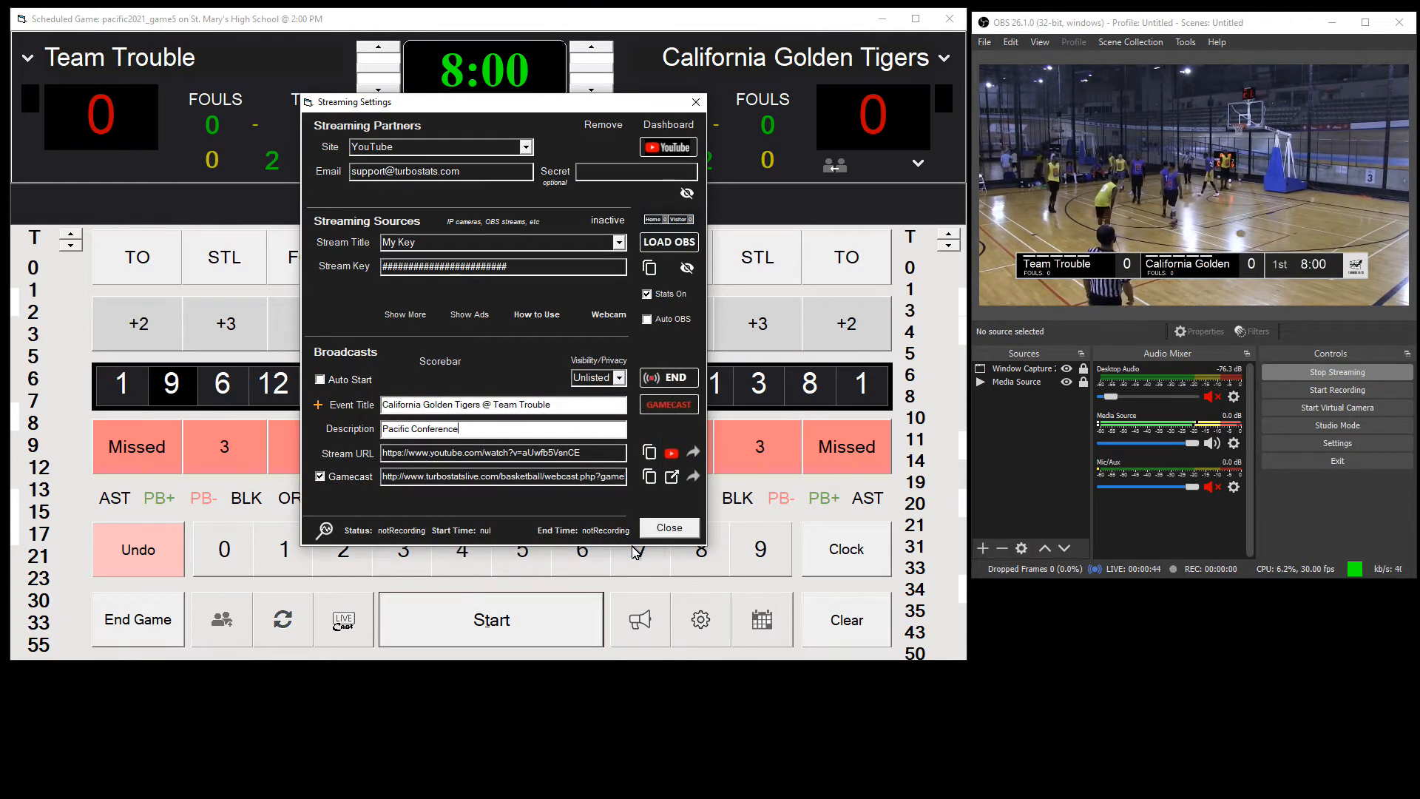
Step: Open the YouTube Studio dashboard and permanently delete the Visitor @ Home live stream
left_click(664, 152)
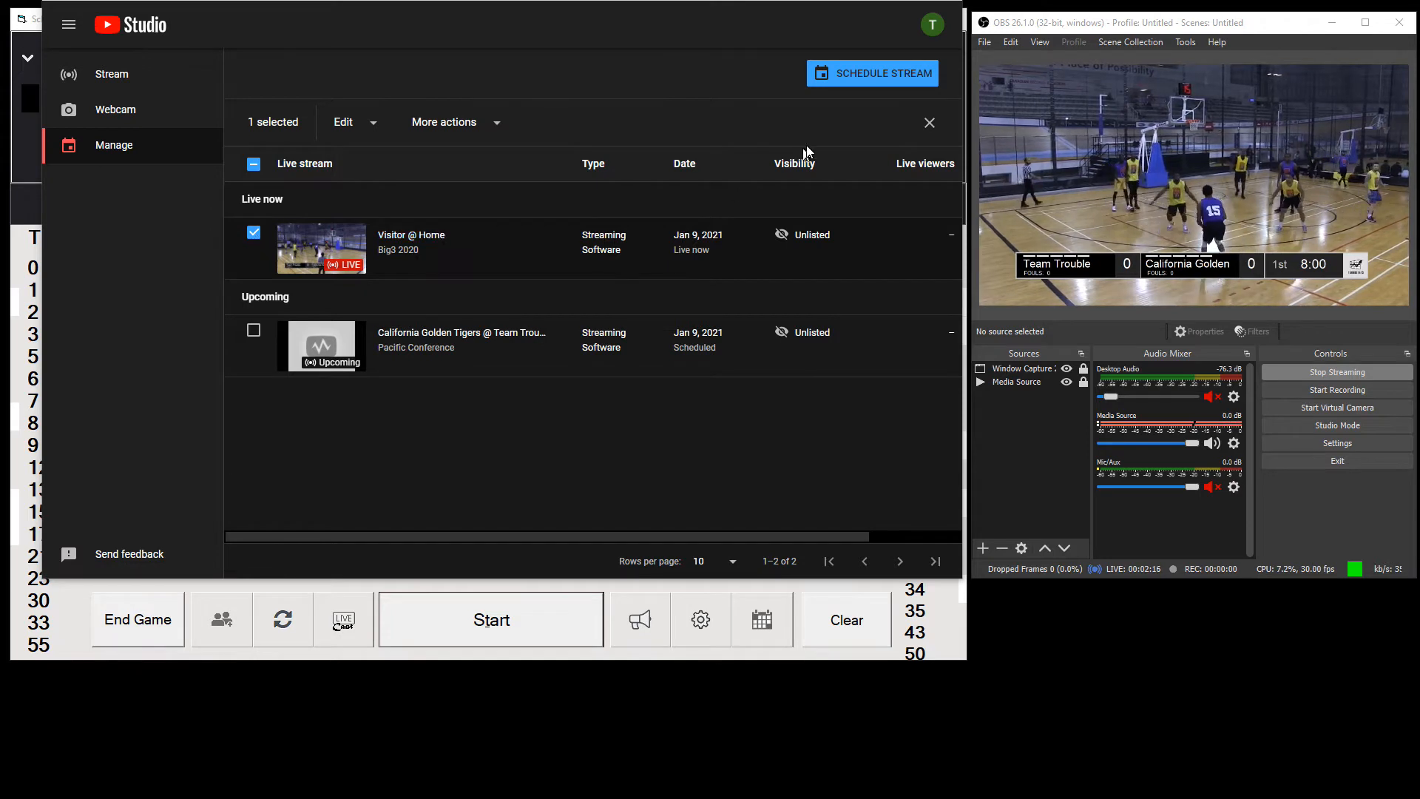
left_click(448, 126)
left_click(474, 127)
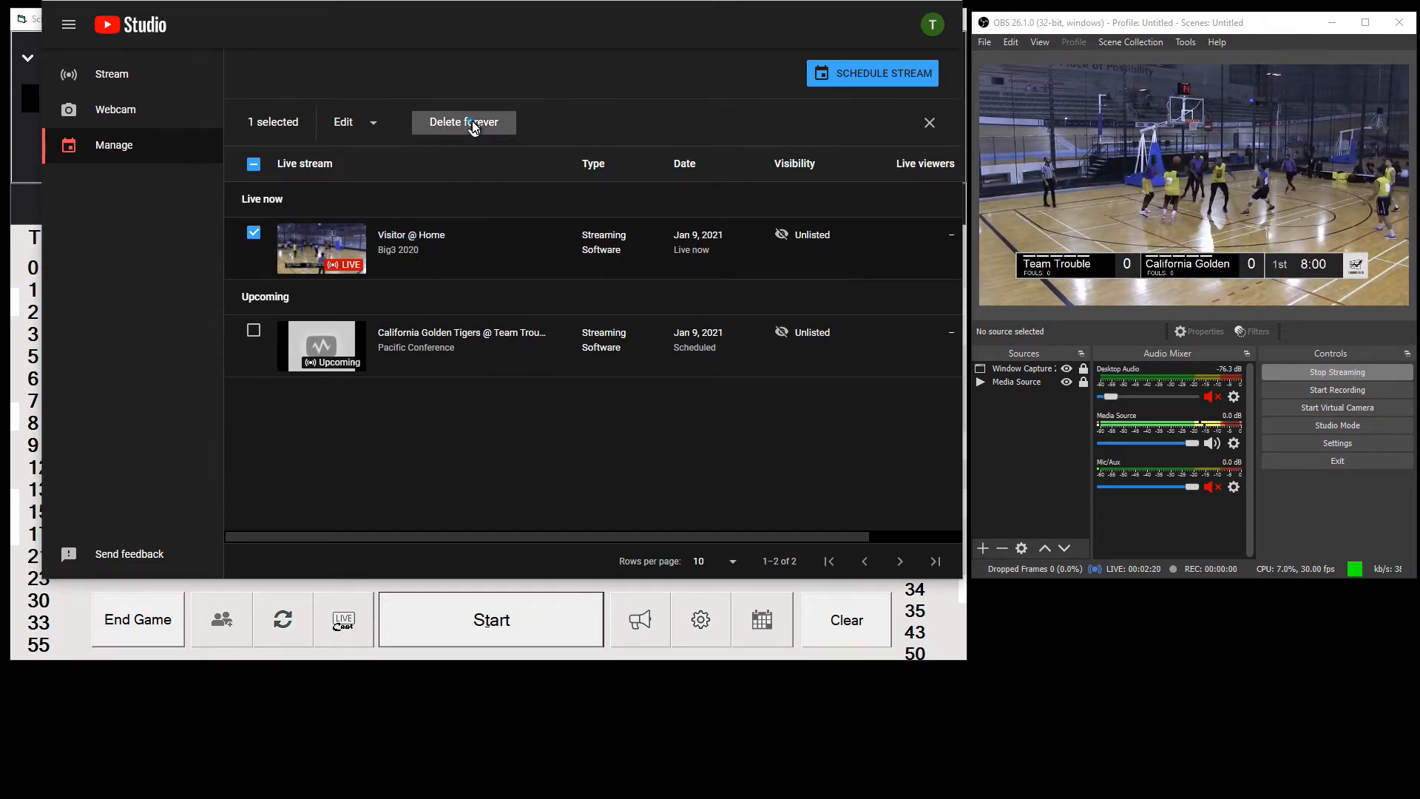
left_click(319, 315)
left_click(655, 358)
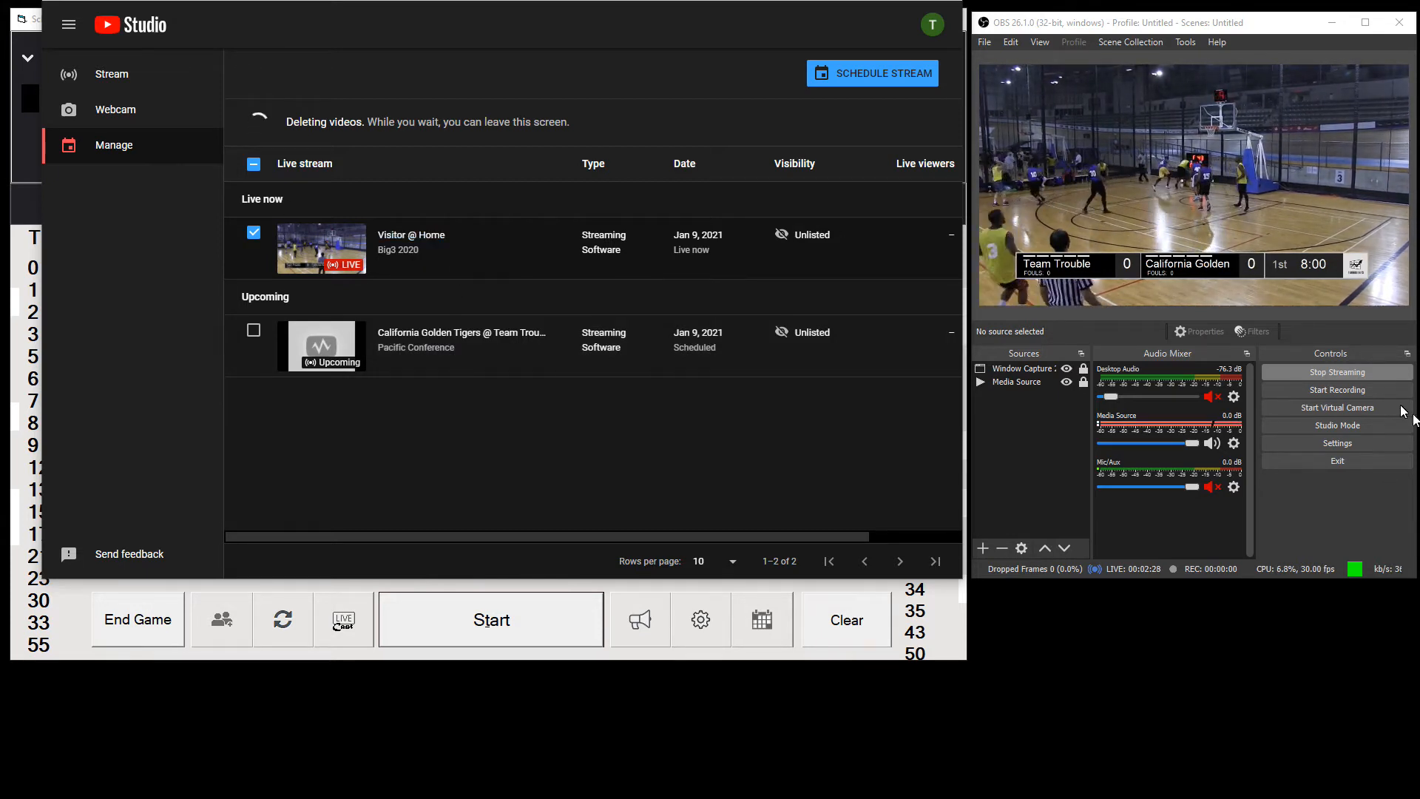
Step: Stop and restart streaming in OBS and leave YouTube Studio for the streaming settings
left_click(1338, 372)
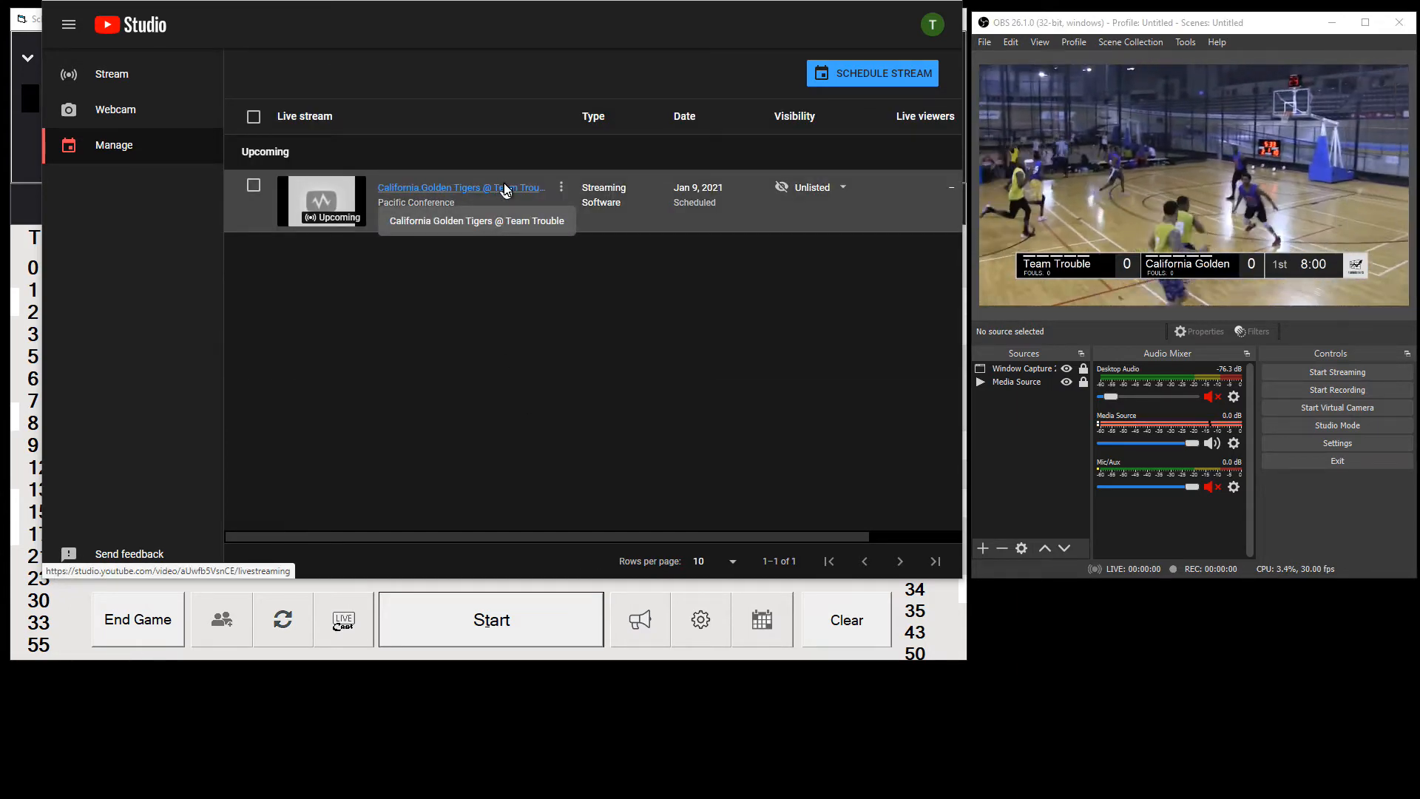
left_click(1315, 374)
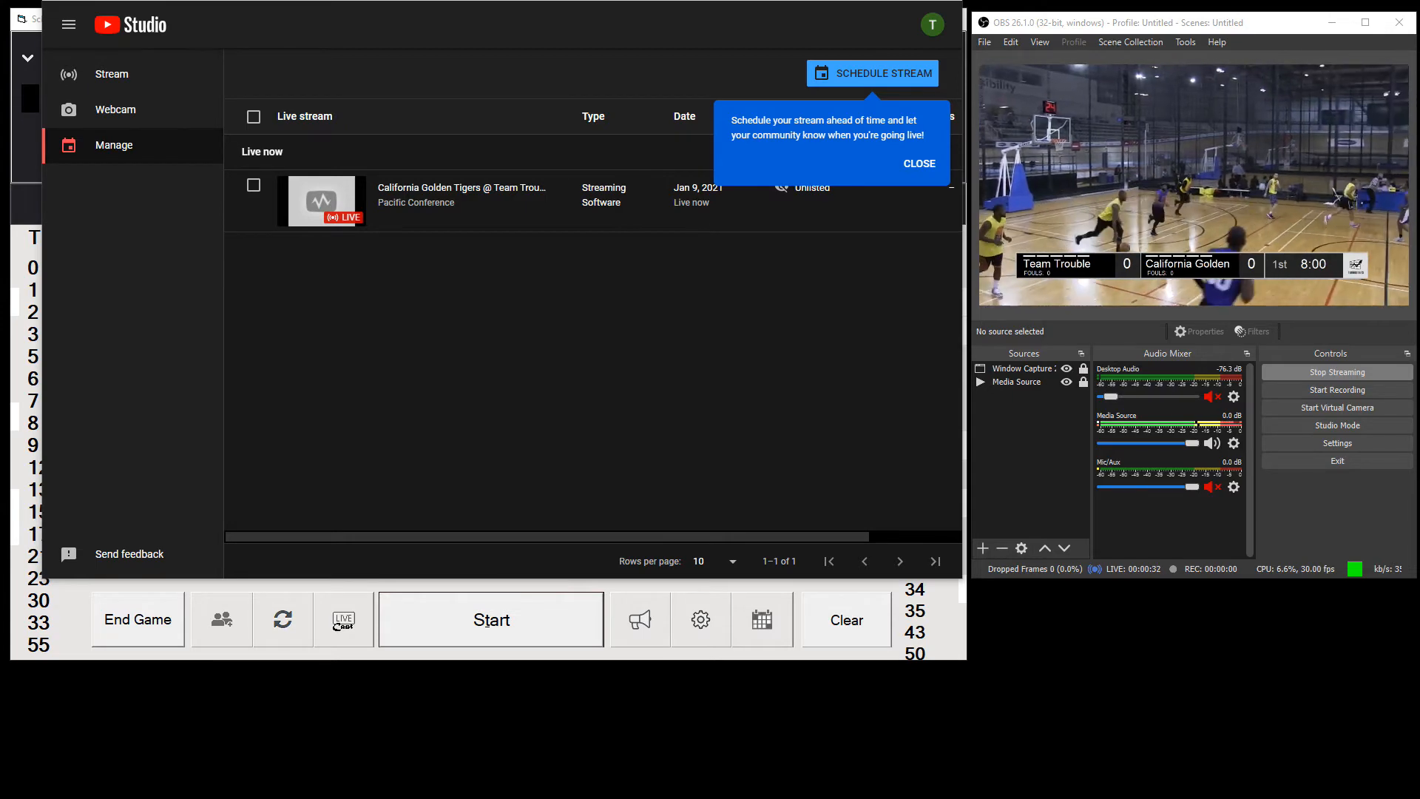
left_click(878, 0)
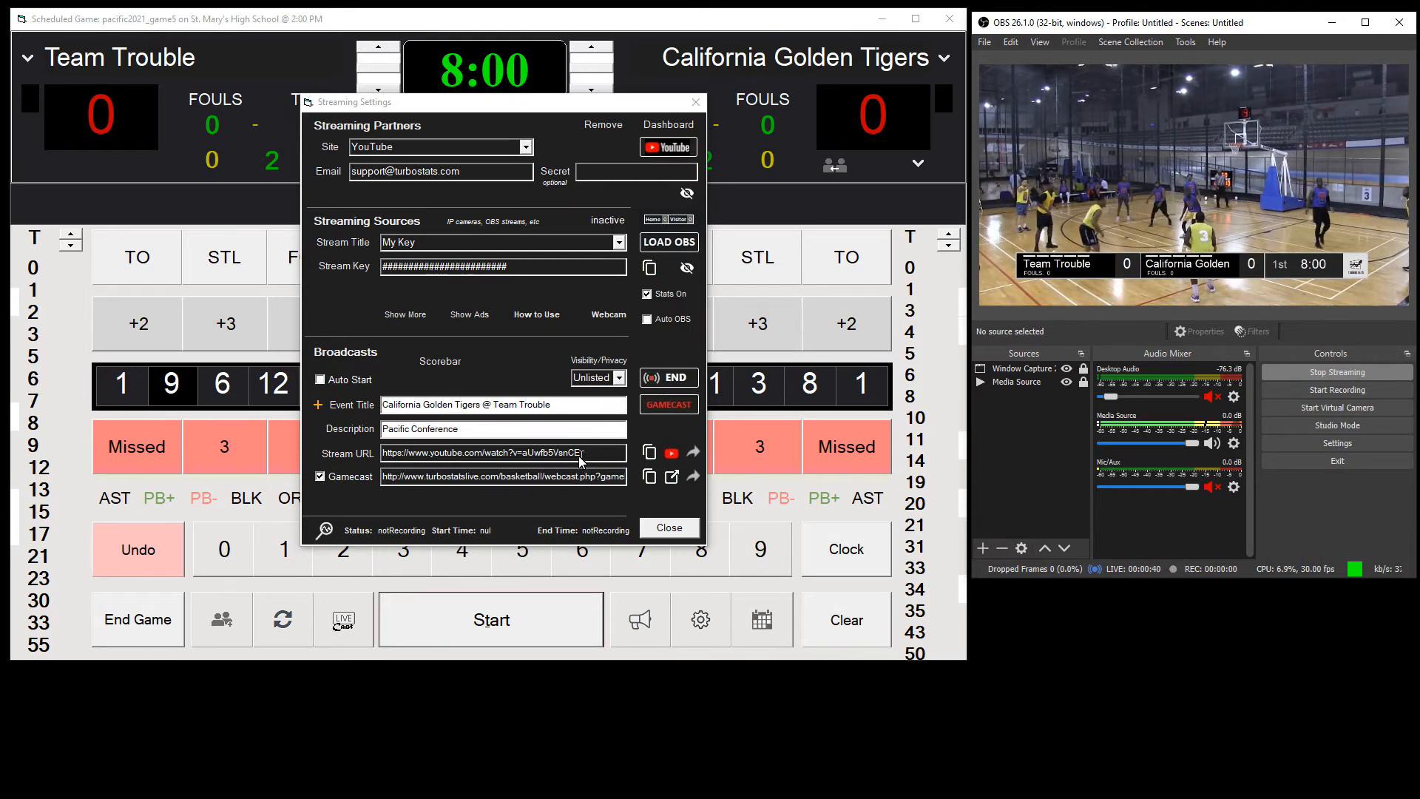
Step: Refresh the broadcast's live recording status and check the video delay setting
left_click(324, 531)
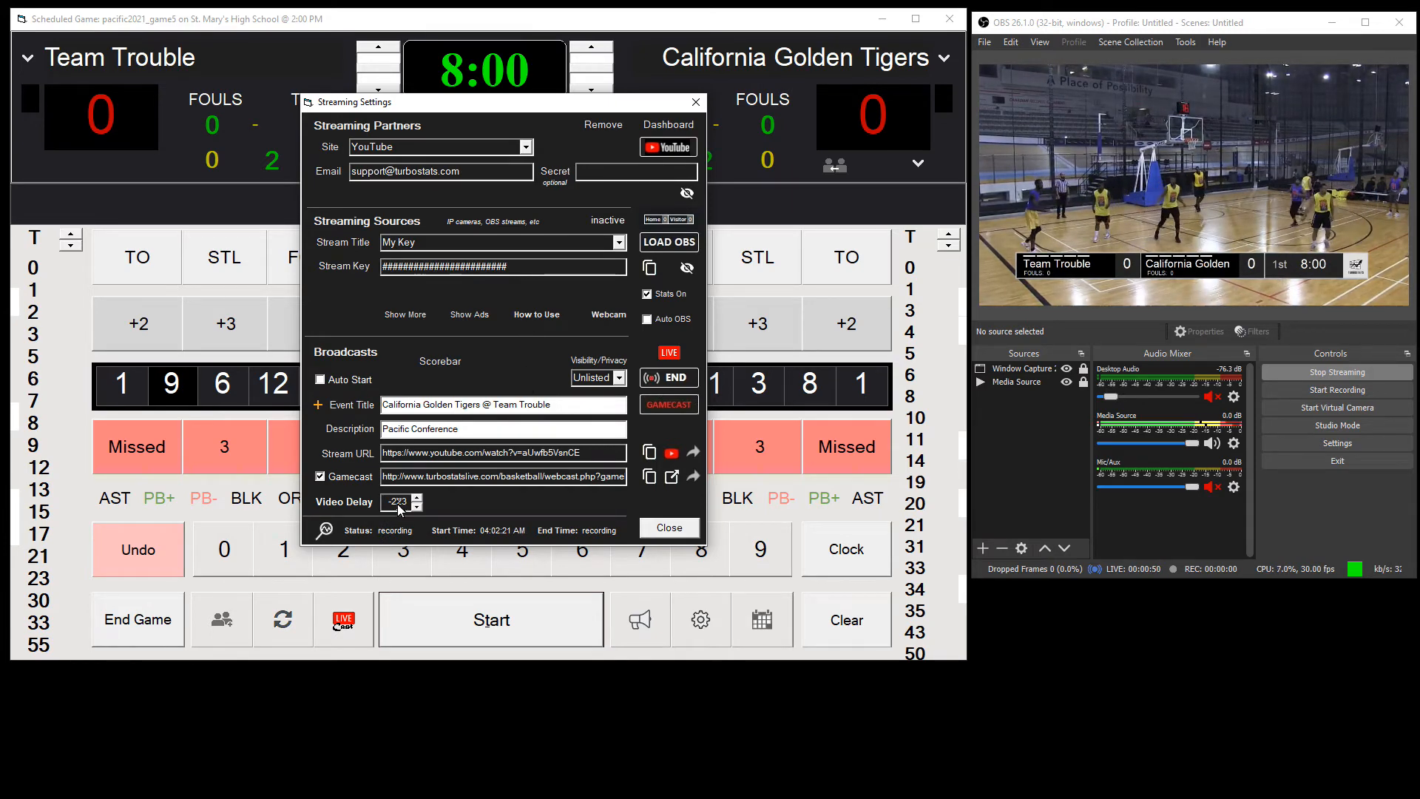
left_click(416, 507)
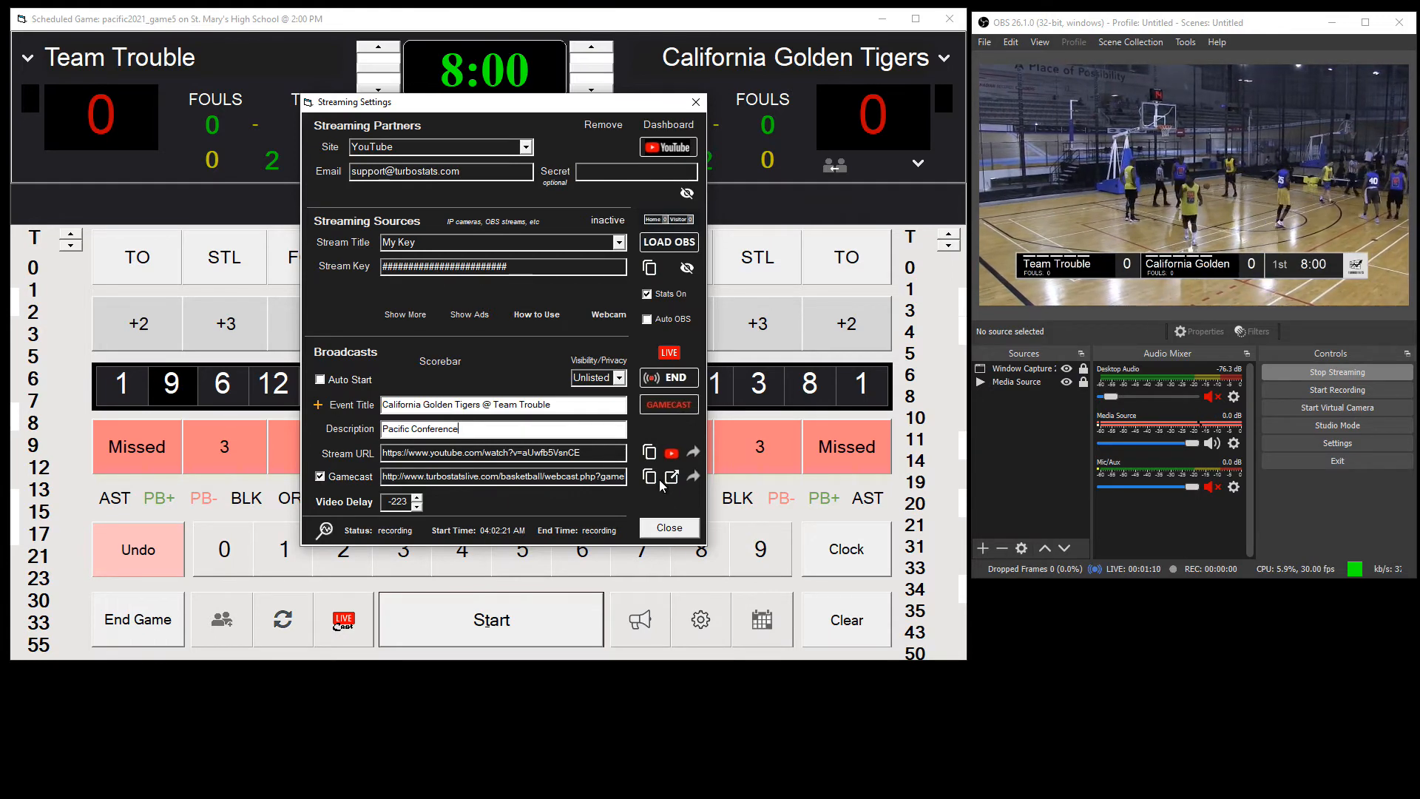
Step: Check the stream's YouTube watch page in the browser and view the sharing options for the stream link
left_click(672, 453)
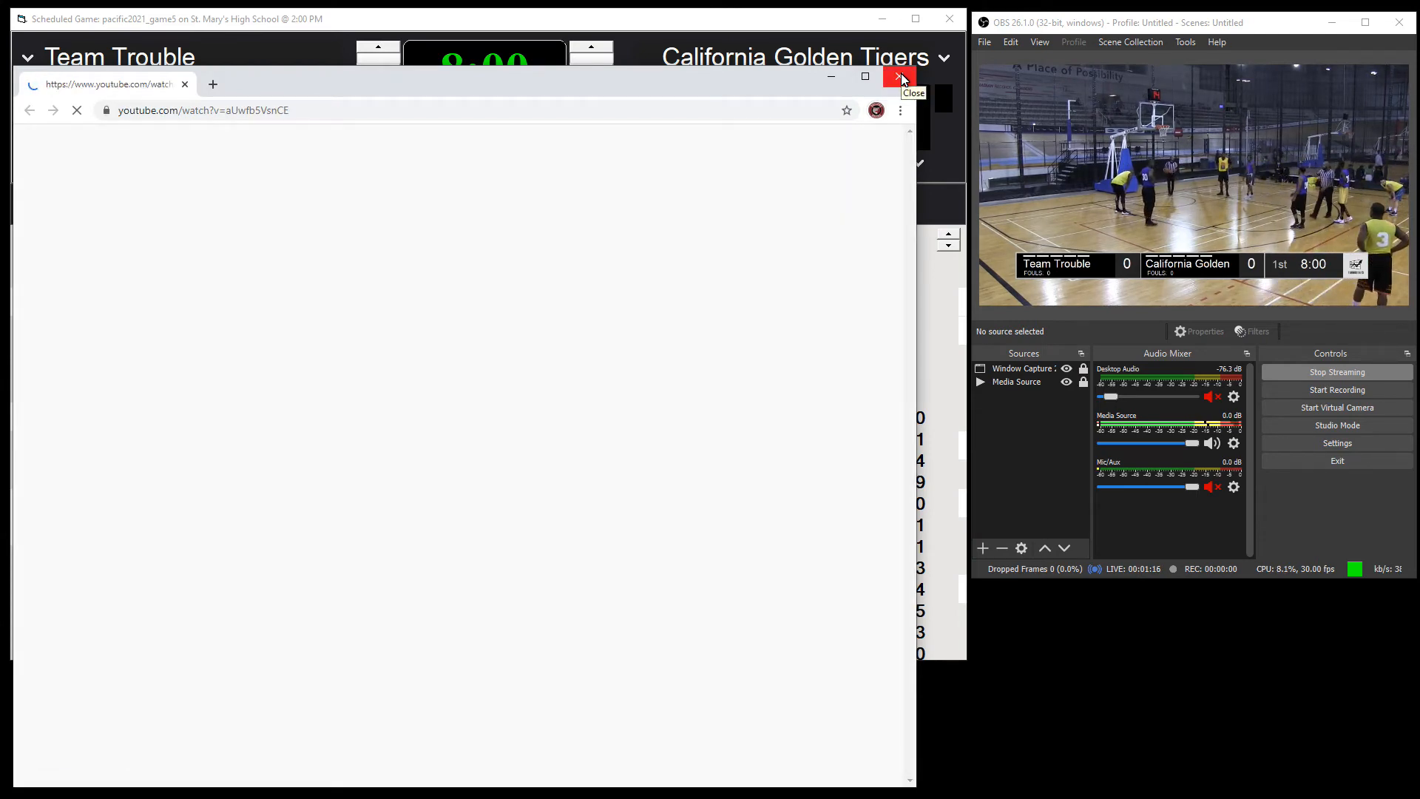
left_click(901, 76)
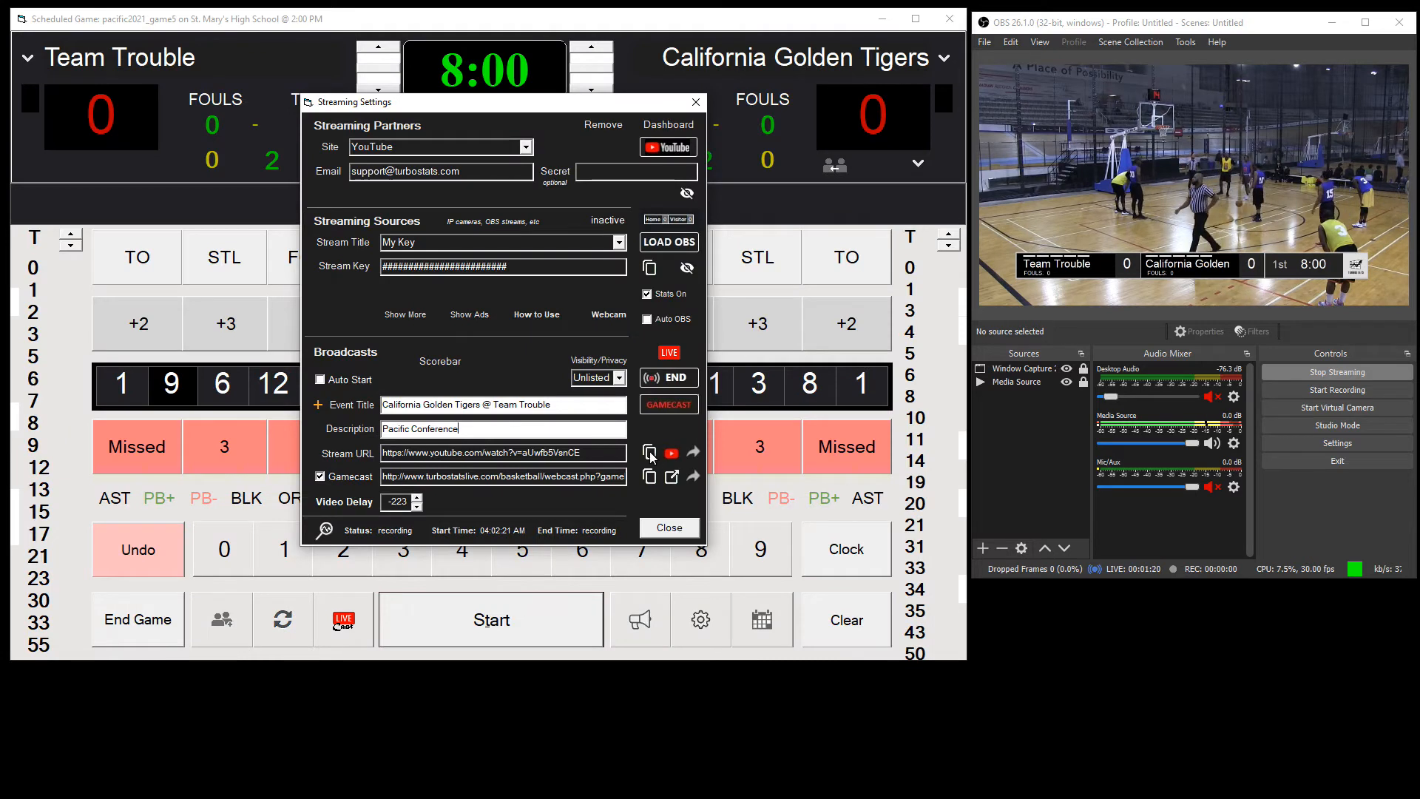
left_click(695, 452)
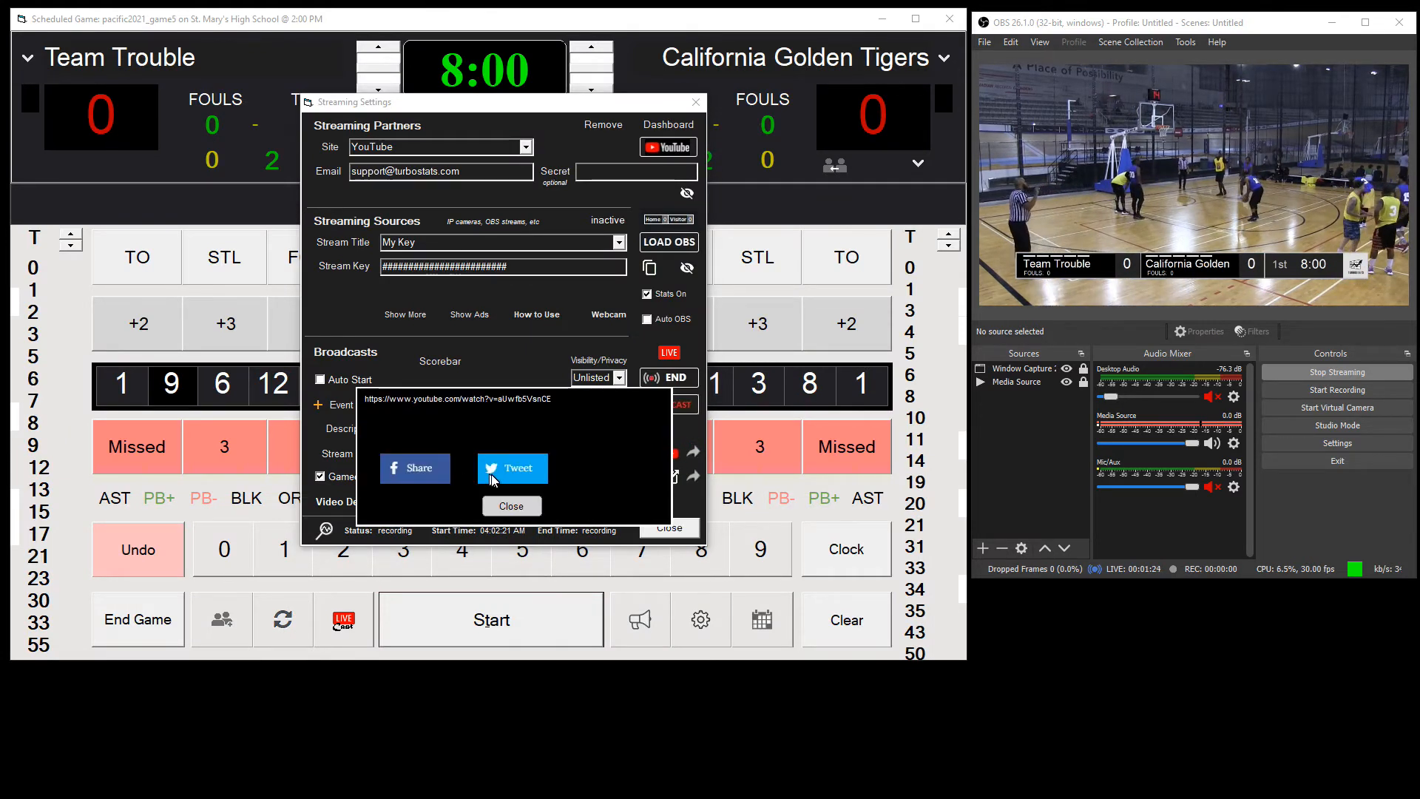
left_click(510, 507)
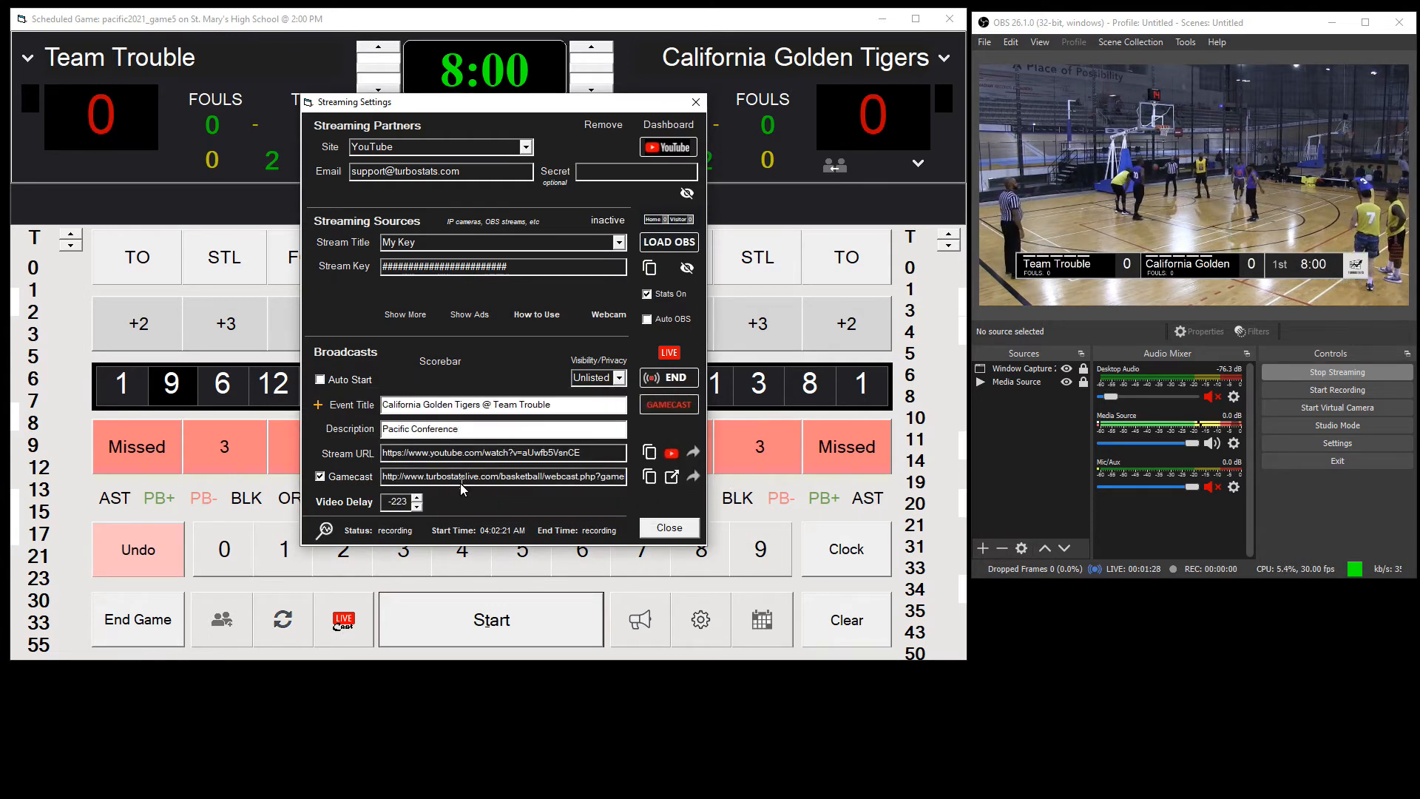
Step: Open the Gamecast link in the browser to view the live game page, and minimize the browser window
left_click(672, 478)
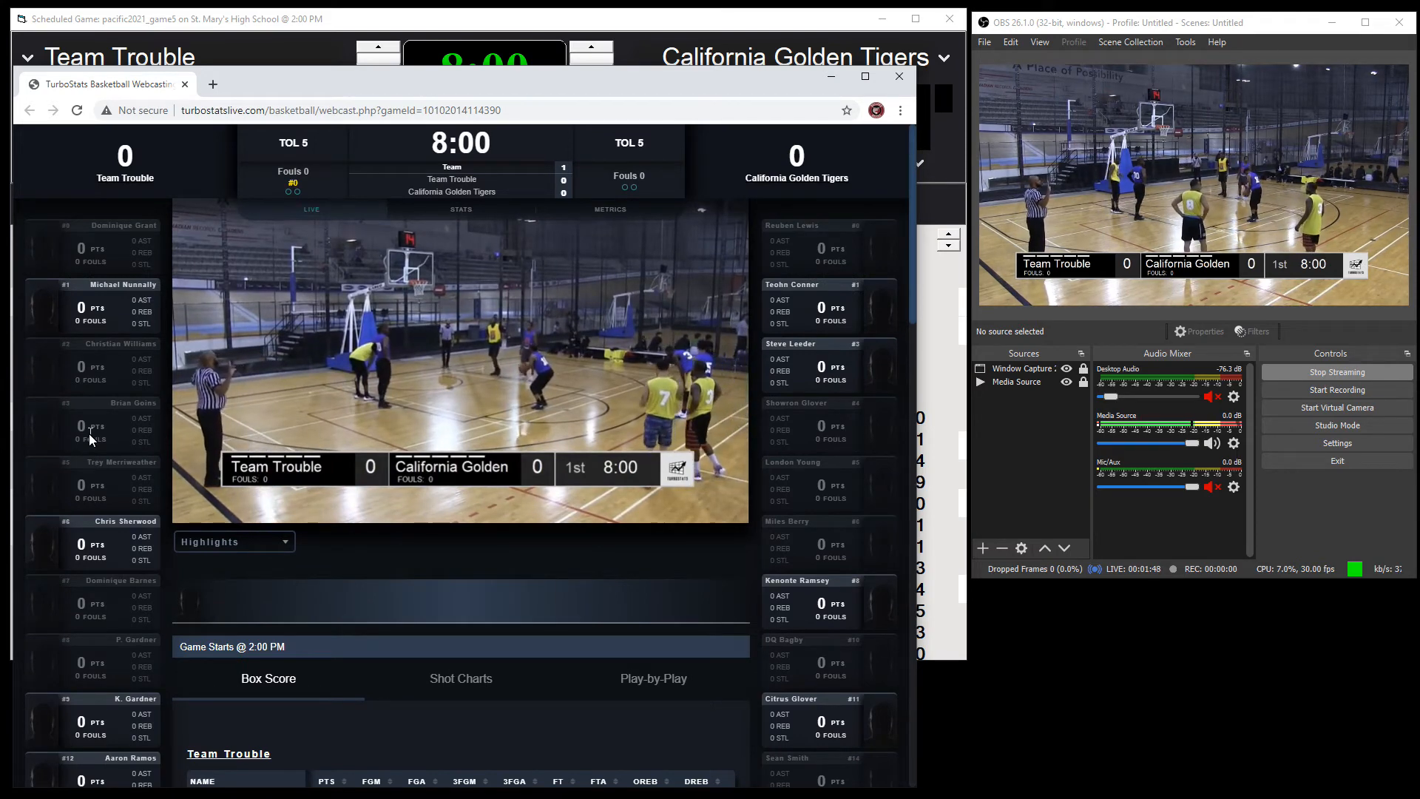
mouse_move(489, 420)
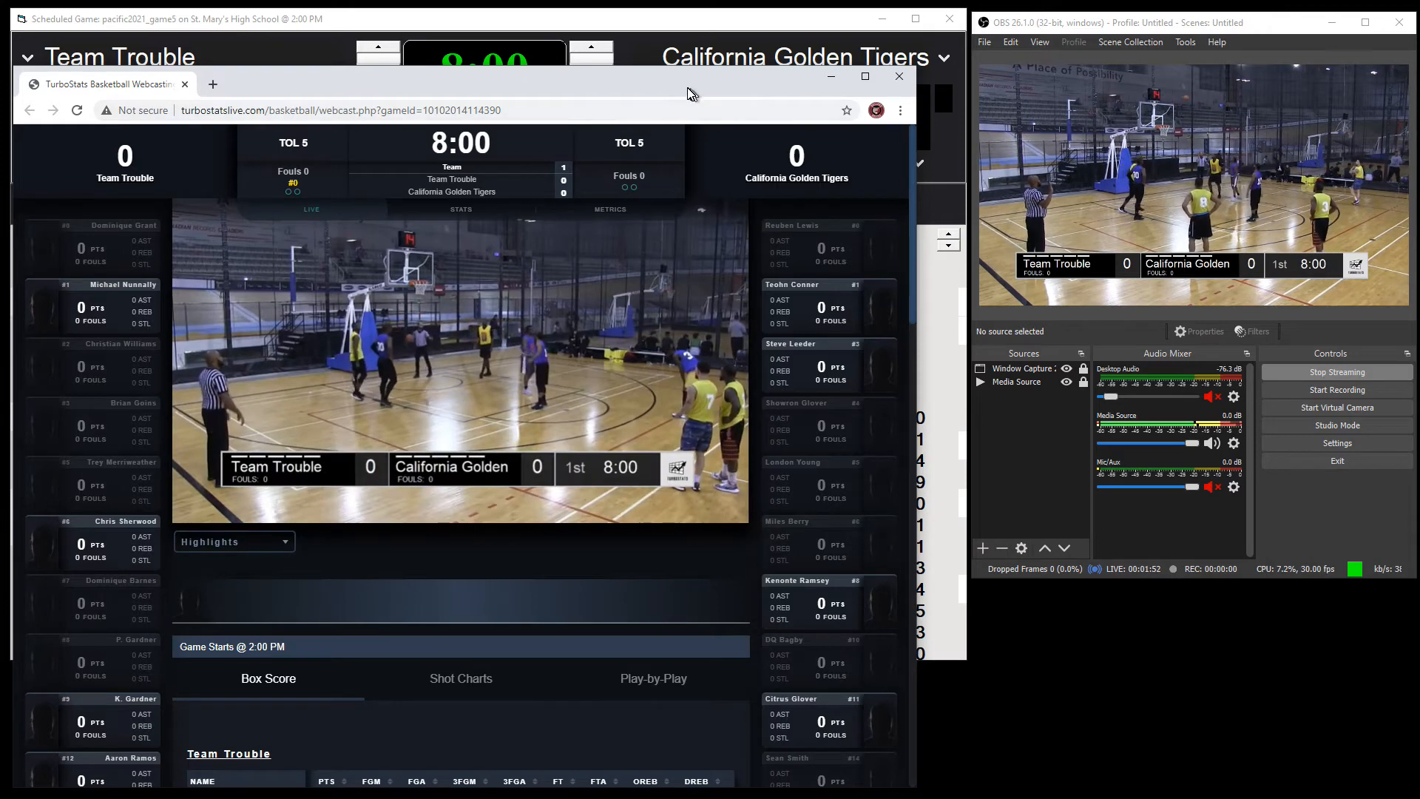
left_click_drag(689, 94, 735, 69)
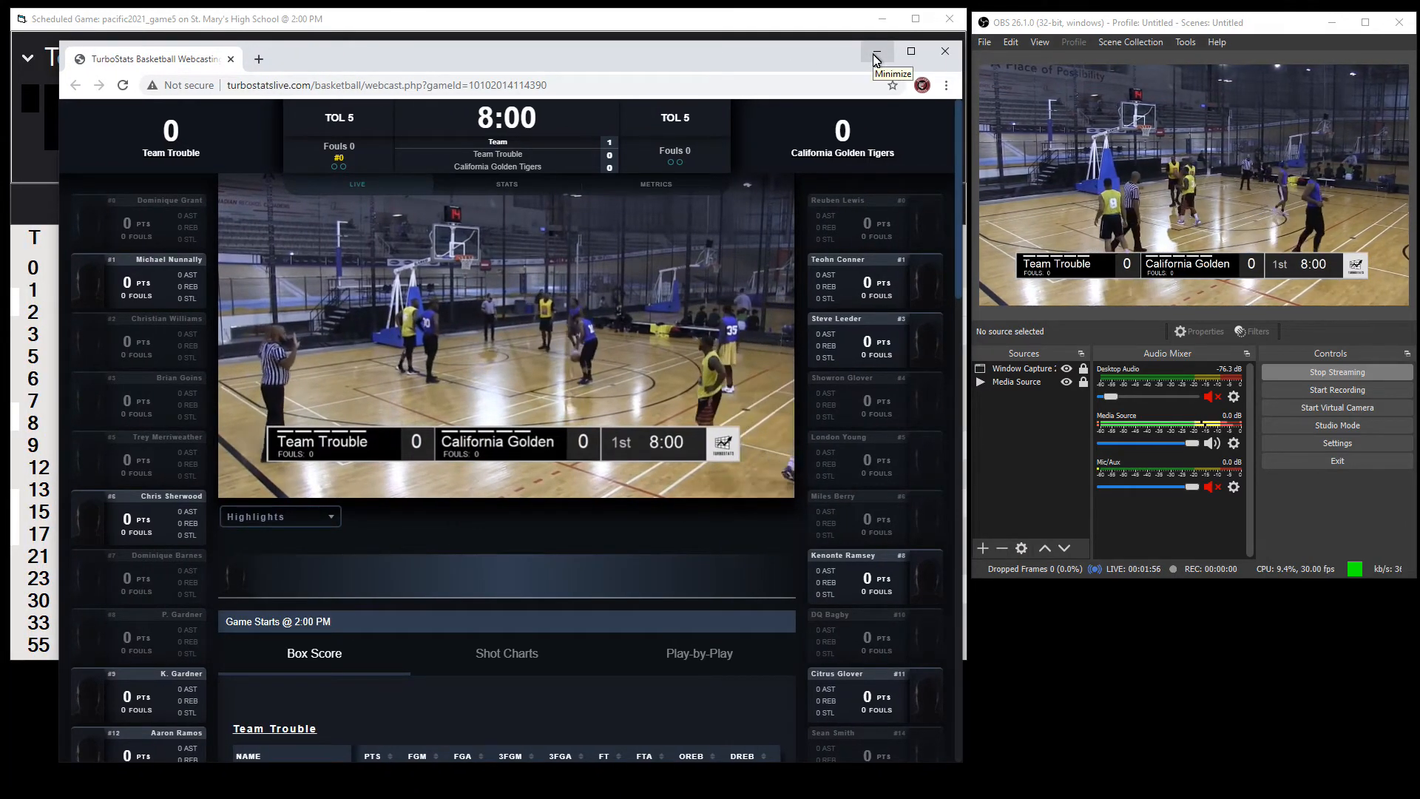
left_click(876, 58)
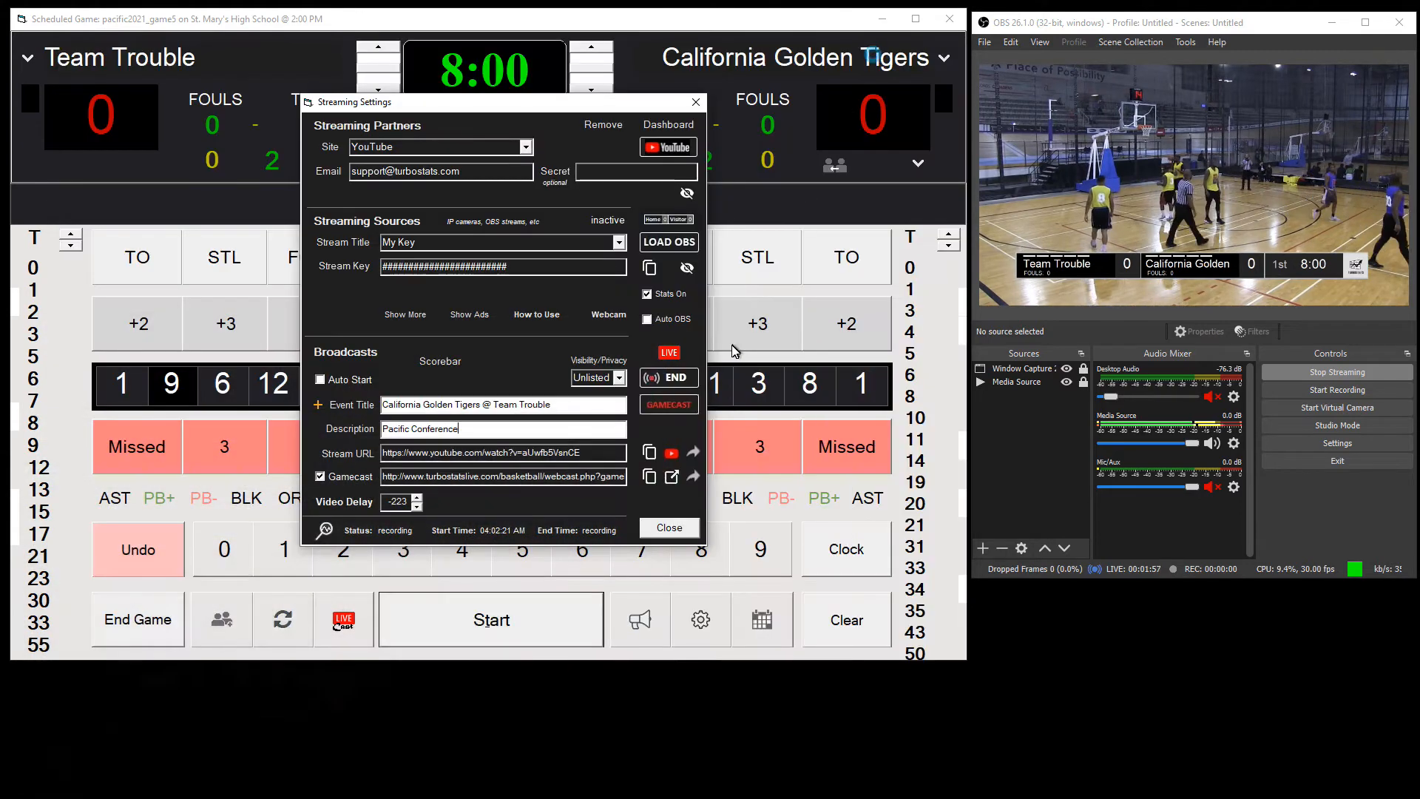
Step: Close the streaming settings and start the game clock
left_click(670, 526)
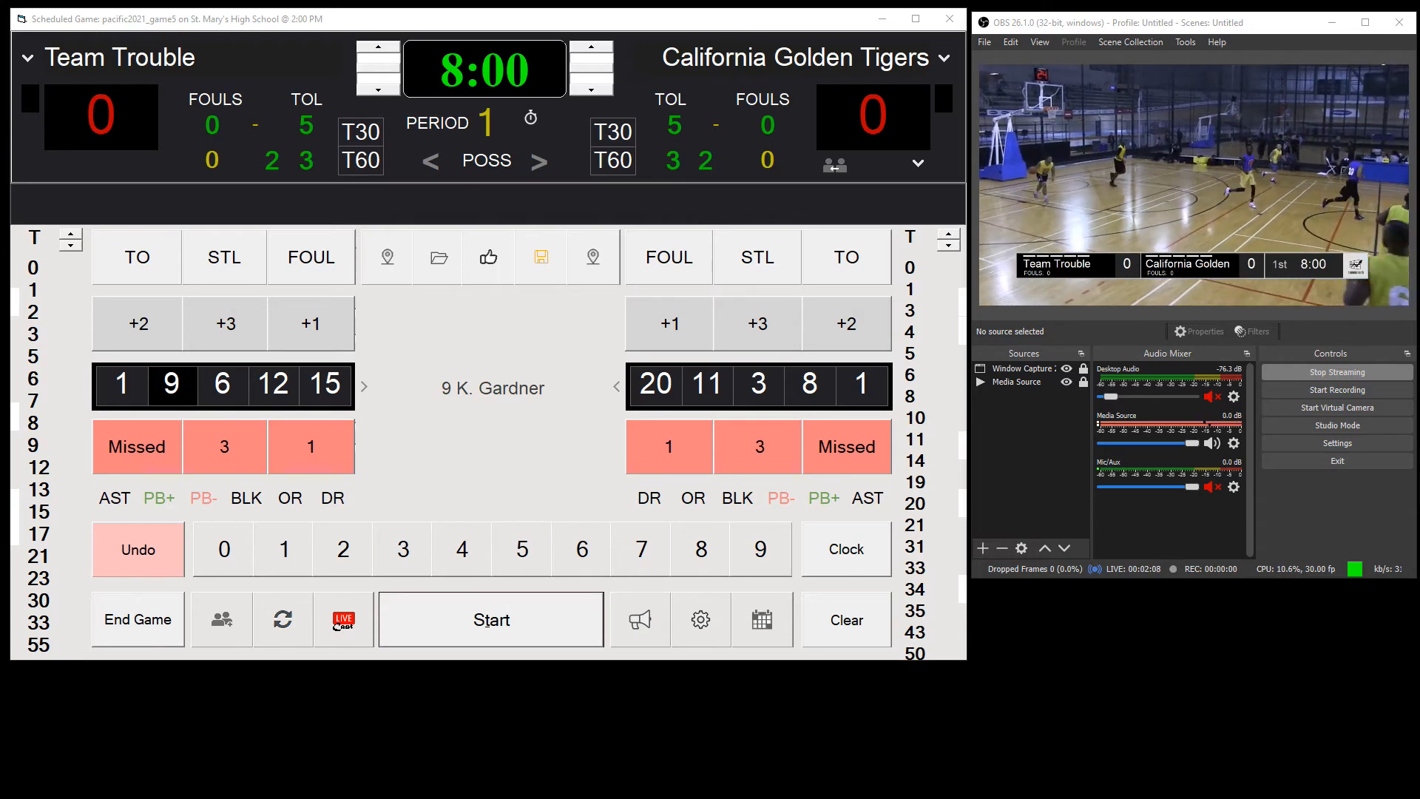
left_click(510, 635)
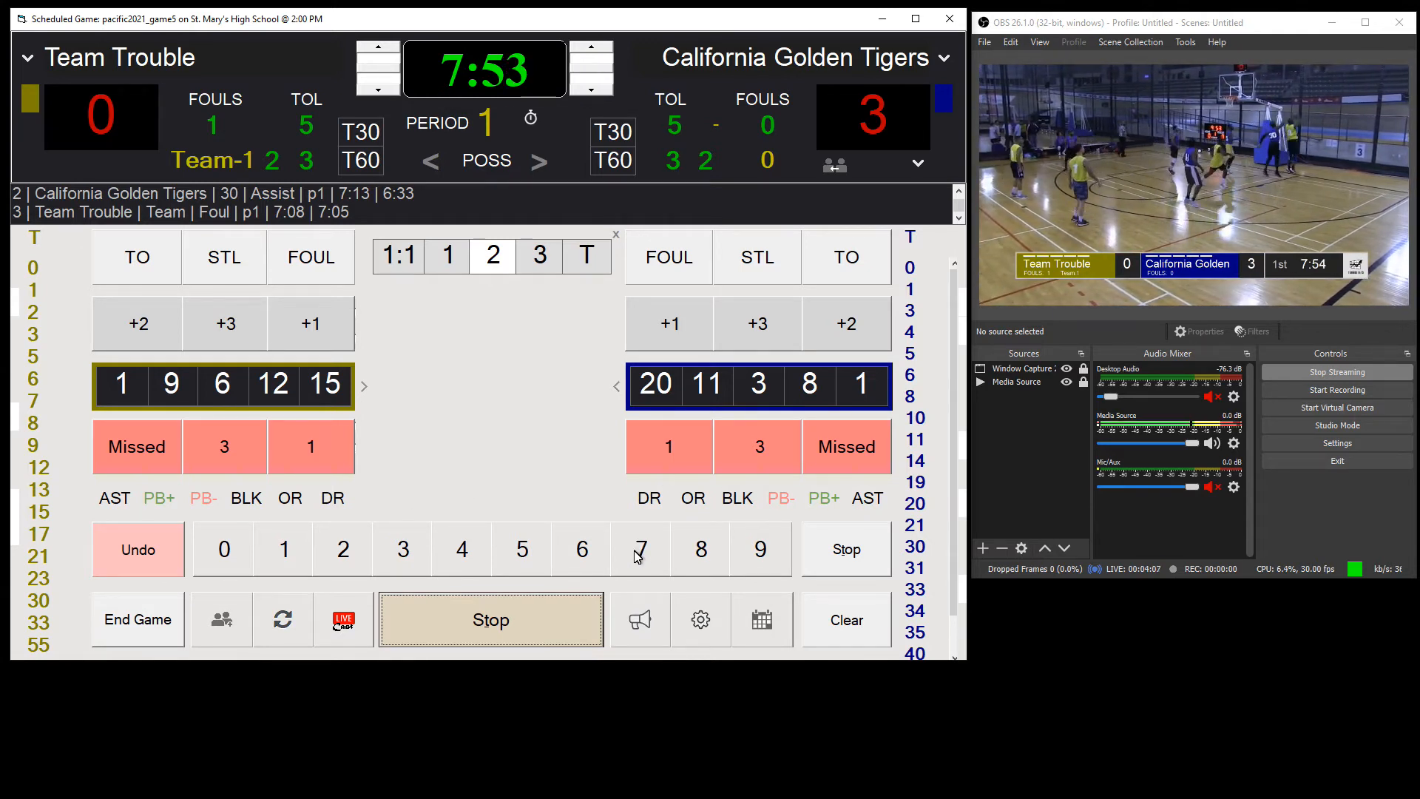
Step: Record a missed shot by Team Trouble's number 7 and an offensive rebound by number 6
left_click(32, 399)
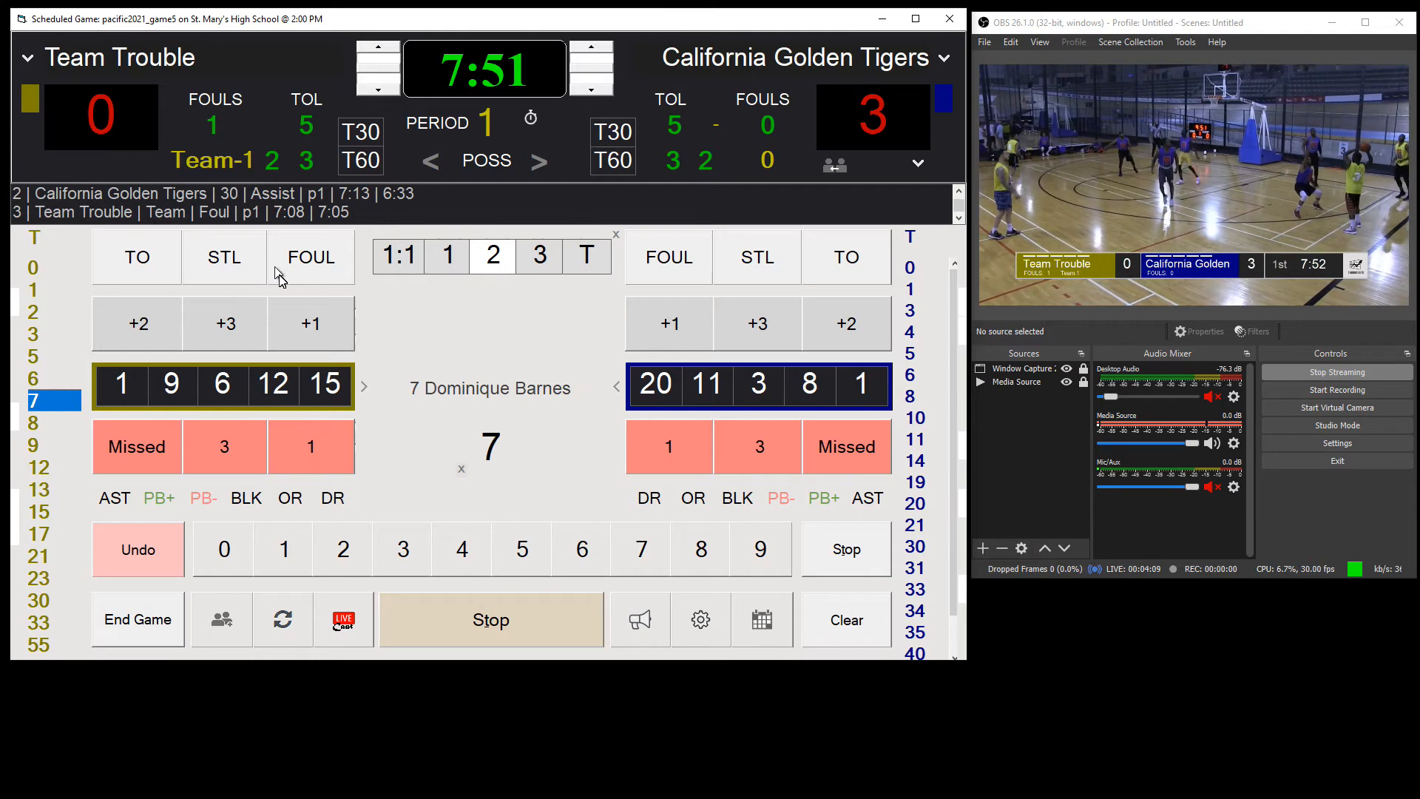
left_click(168, 453)
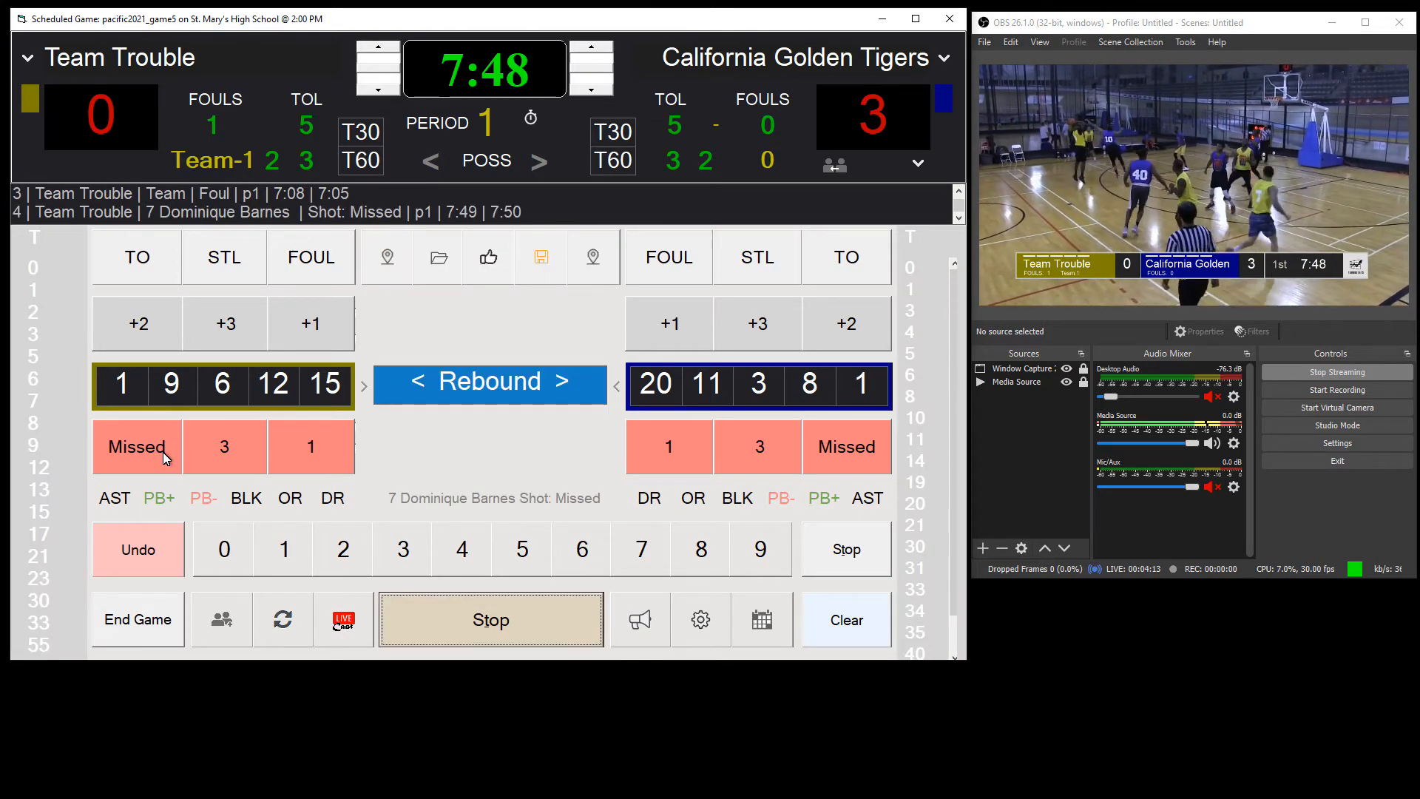
left_click(38, 379)
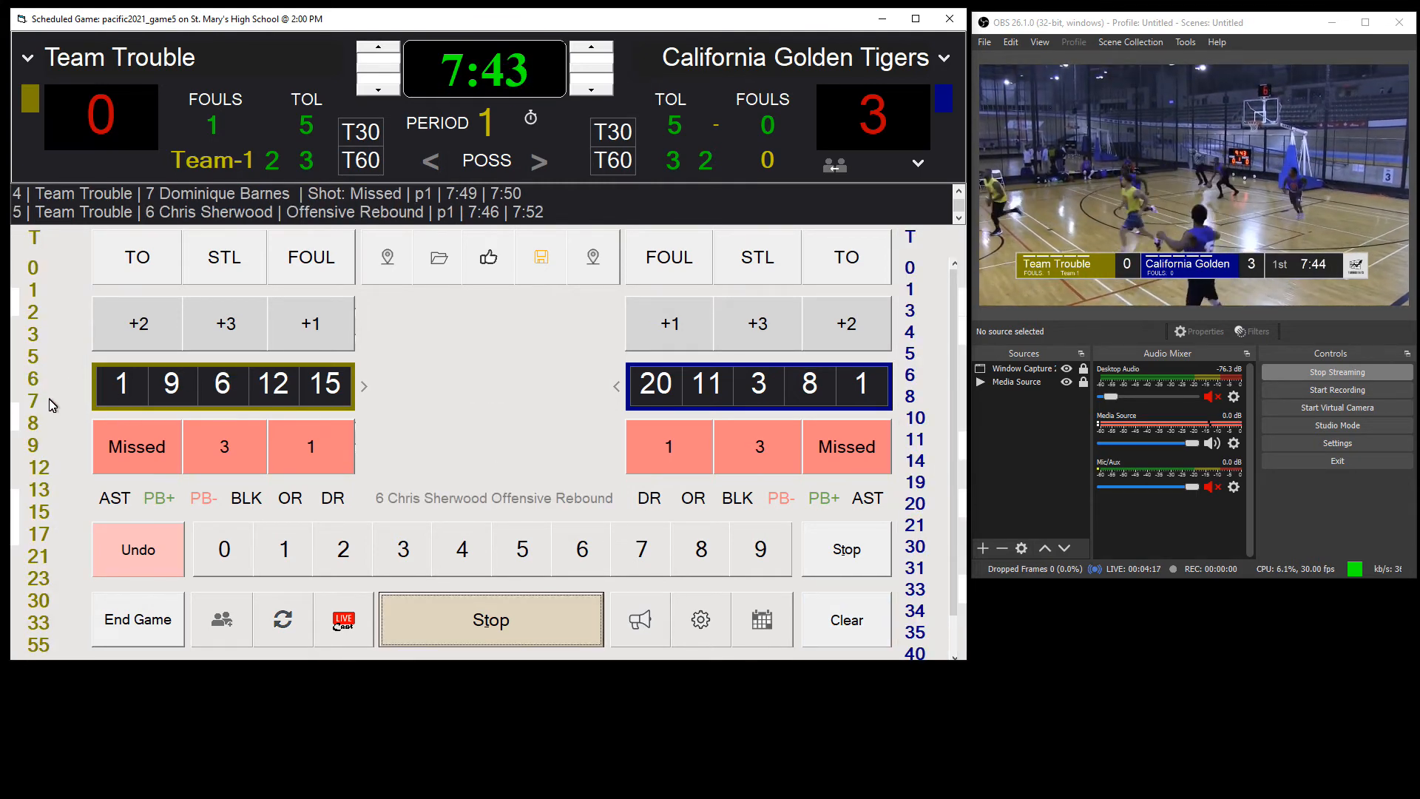
Step: Record a missed three-pointer by Team Trouble's number 0 and a defensive rebound by California Golden Tigers' number 30
left_click(35, 271)
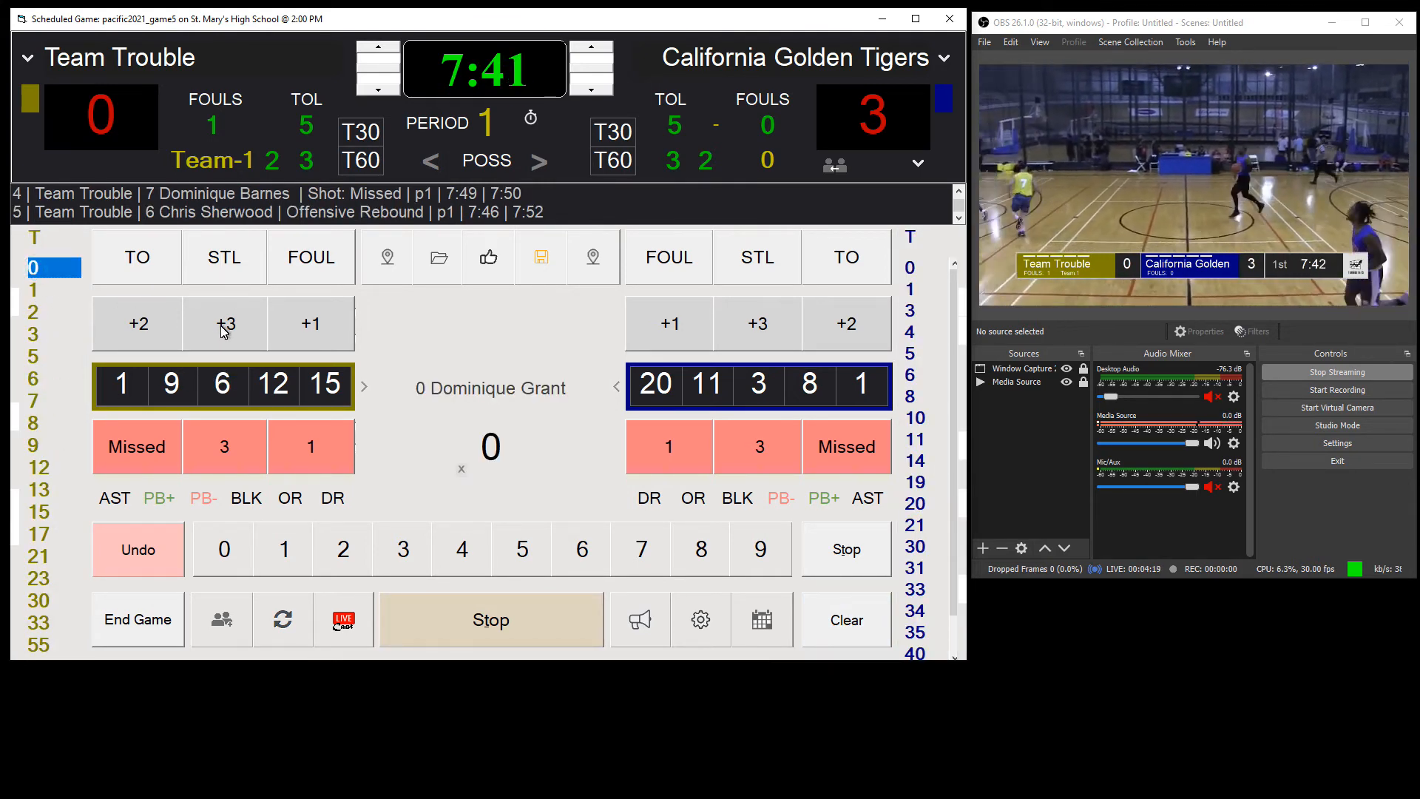
left_click(222, 446)
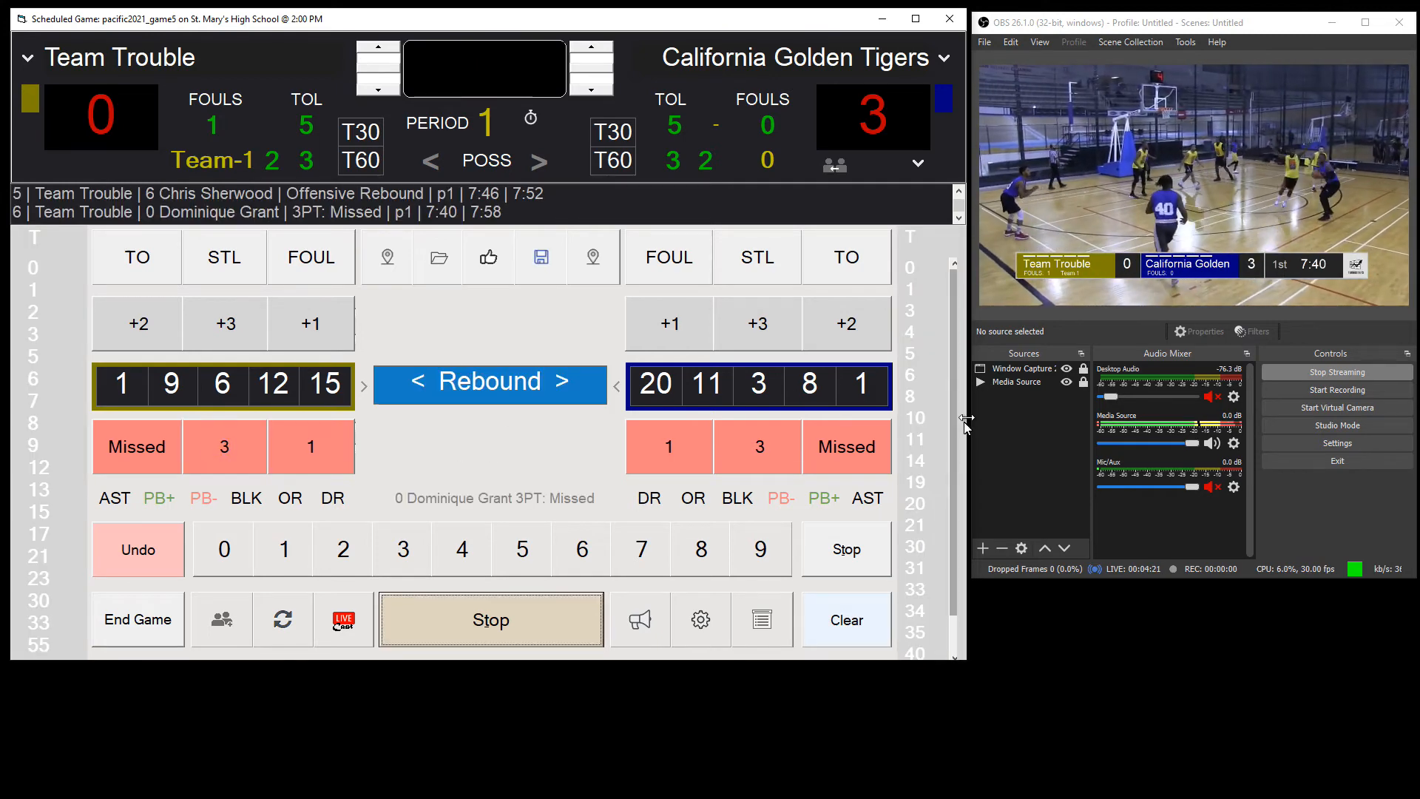
left_click(921, 547)
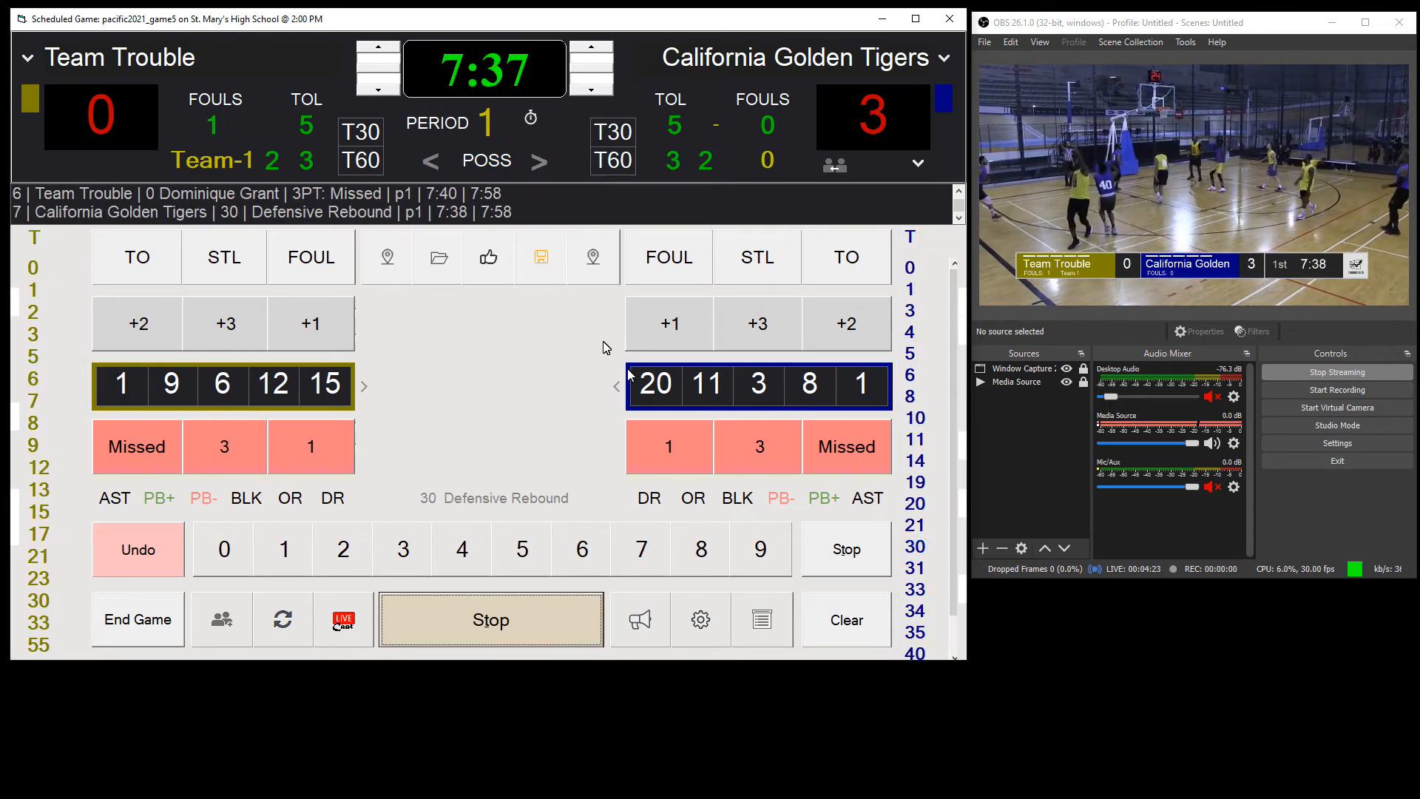
Step: Record a made three-pointer by California Golden Tigers' number 40, flagged as a highlight, with an assist by number 30
left_click(487, 260)
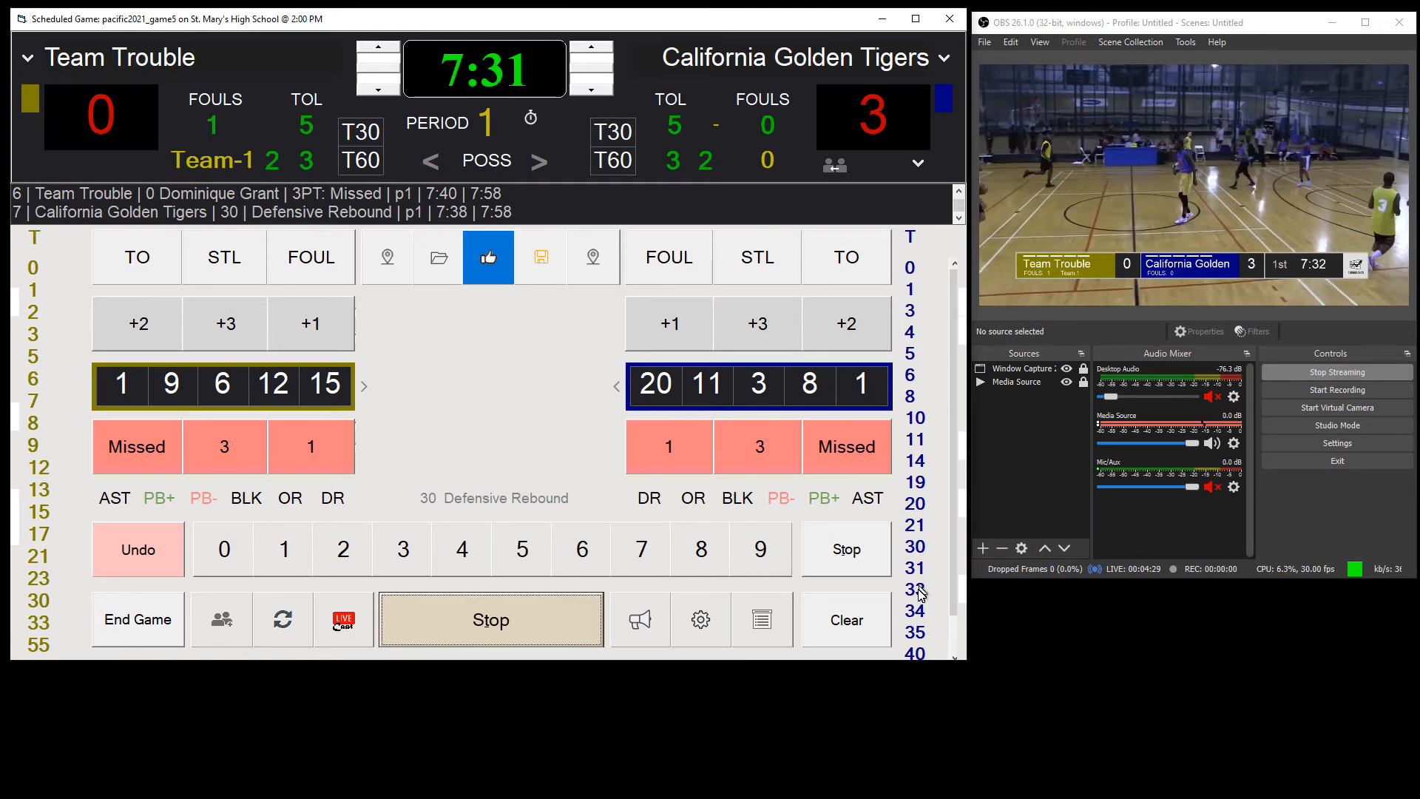
left_click(915, 653)
left_click(752, 324)
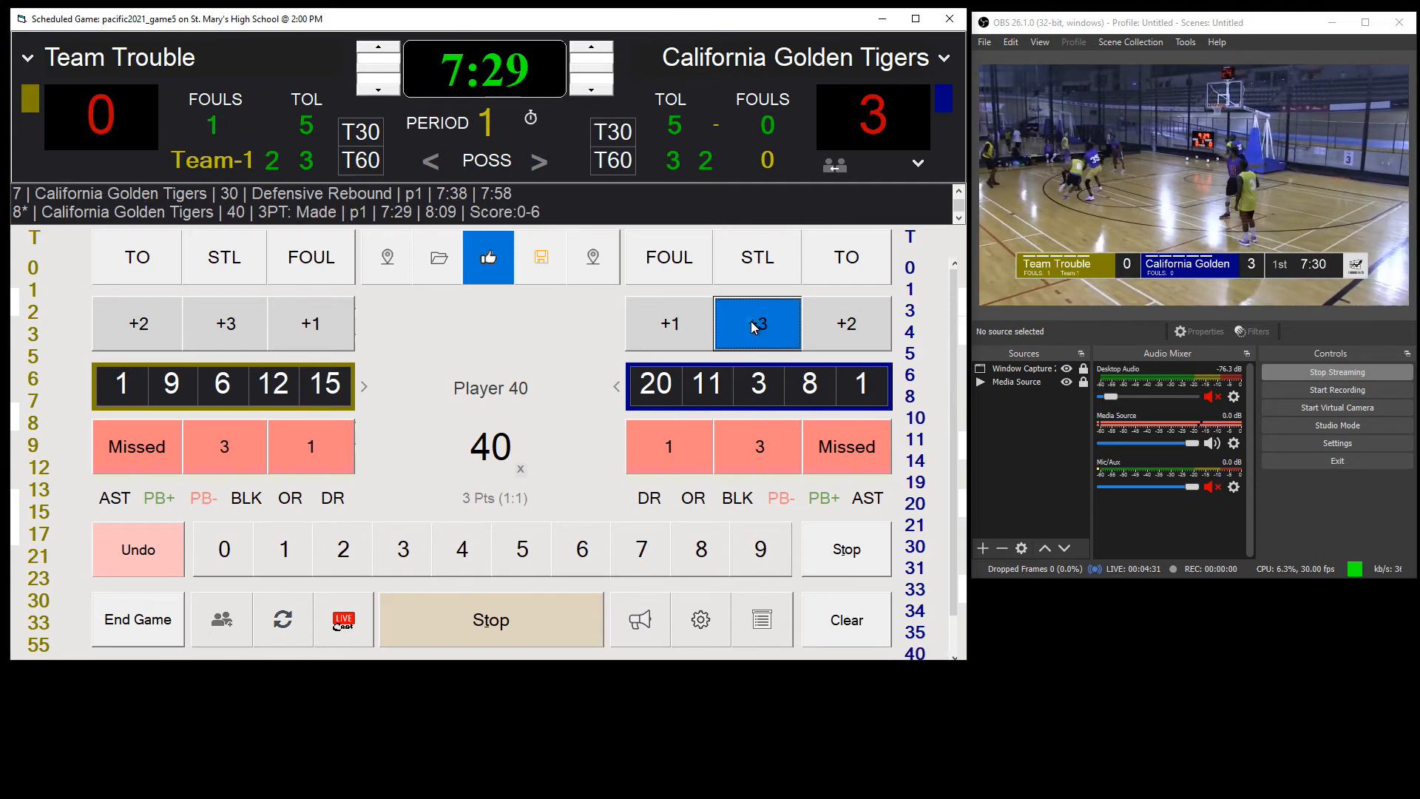
left_click(916, 548)
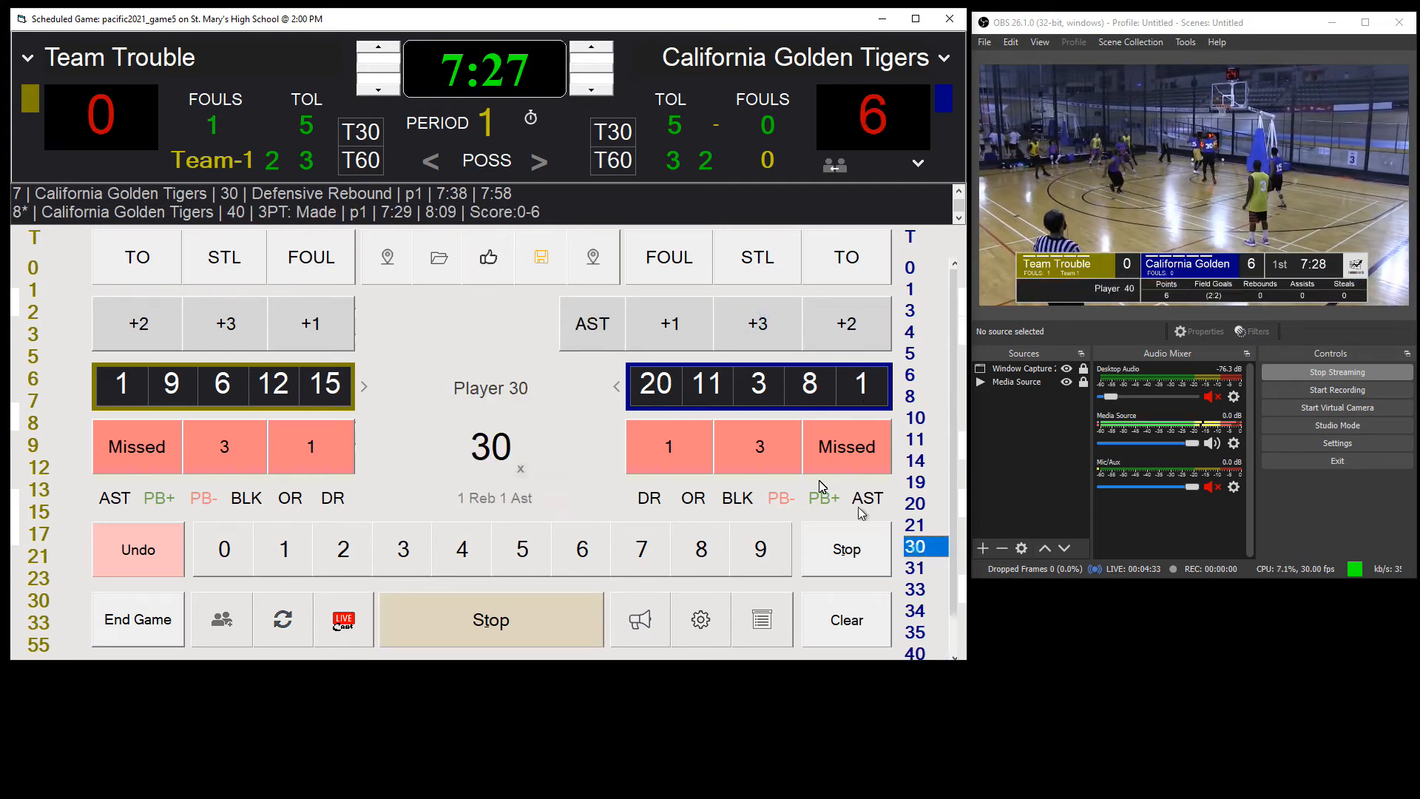
left_click(612, 323)
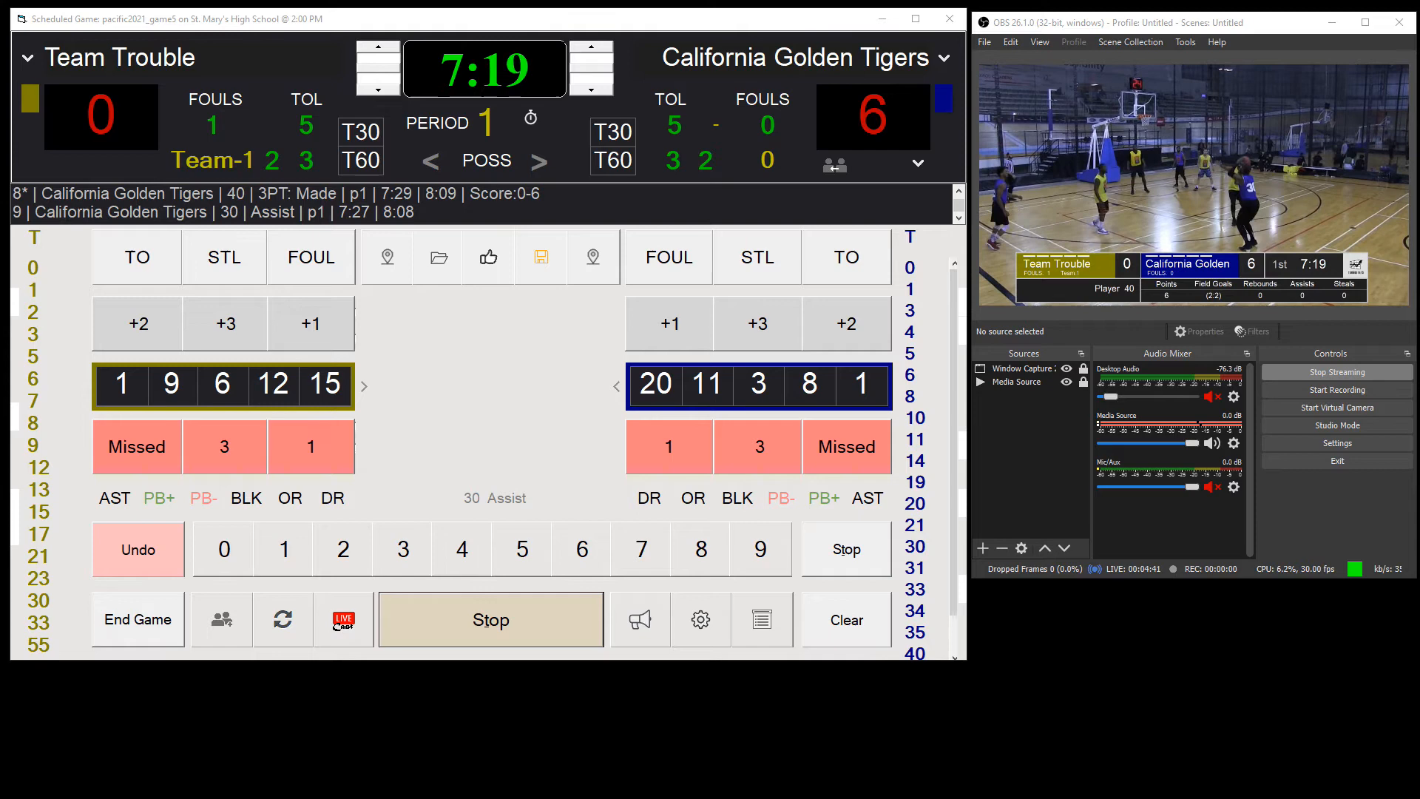
Step: Bring up the Gamecast broadcast window and open the Stat&Photos player board in the browser
left_click(296, 796)
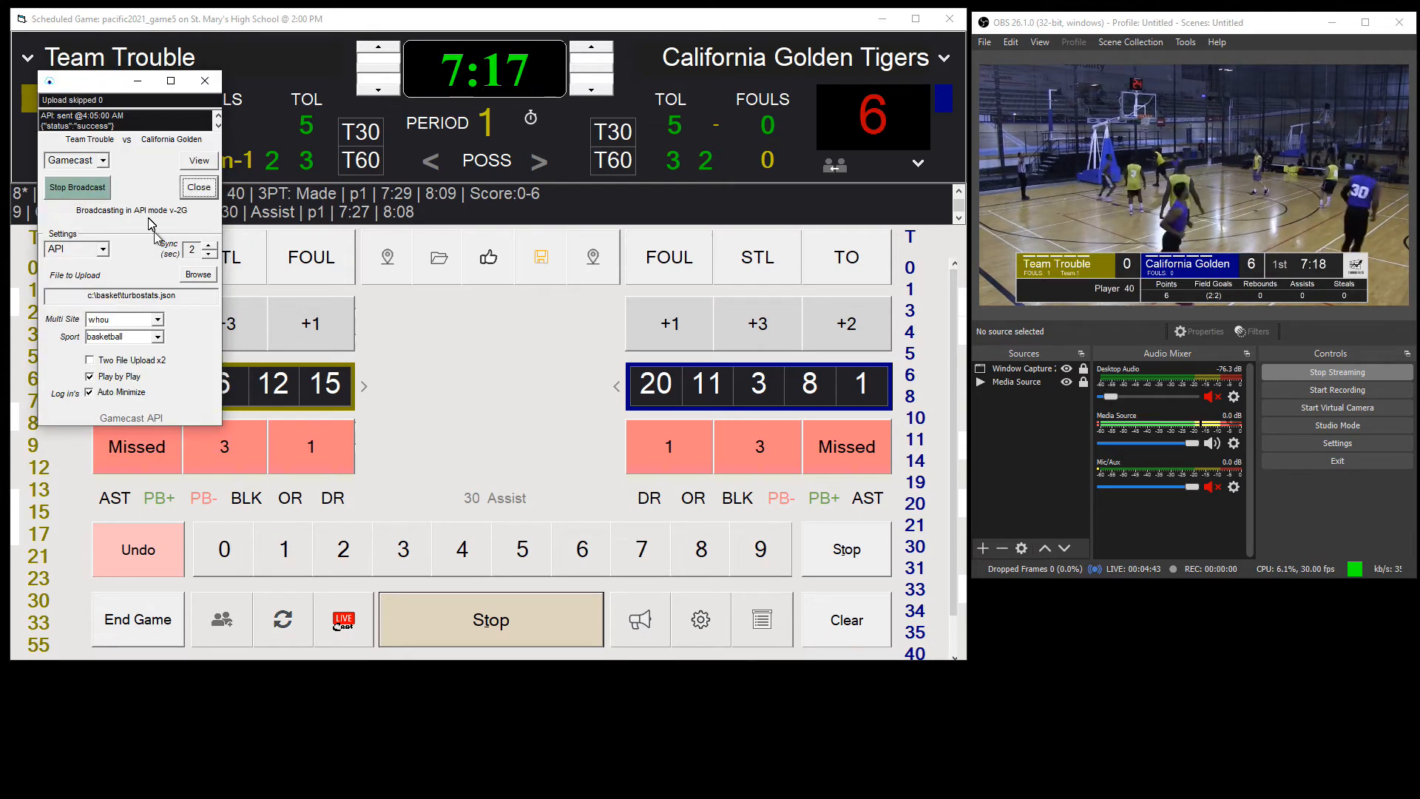
left_click_drag(122, 82, 95, 50)
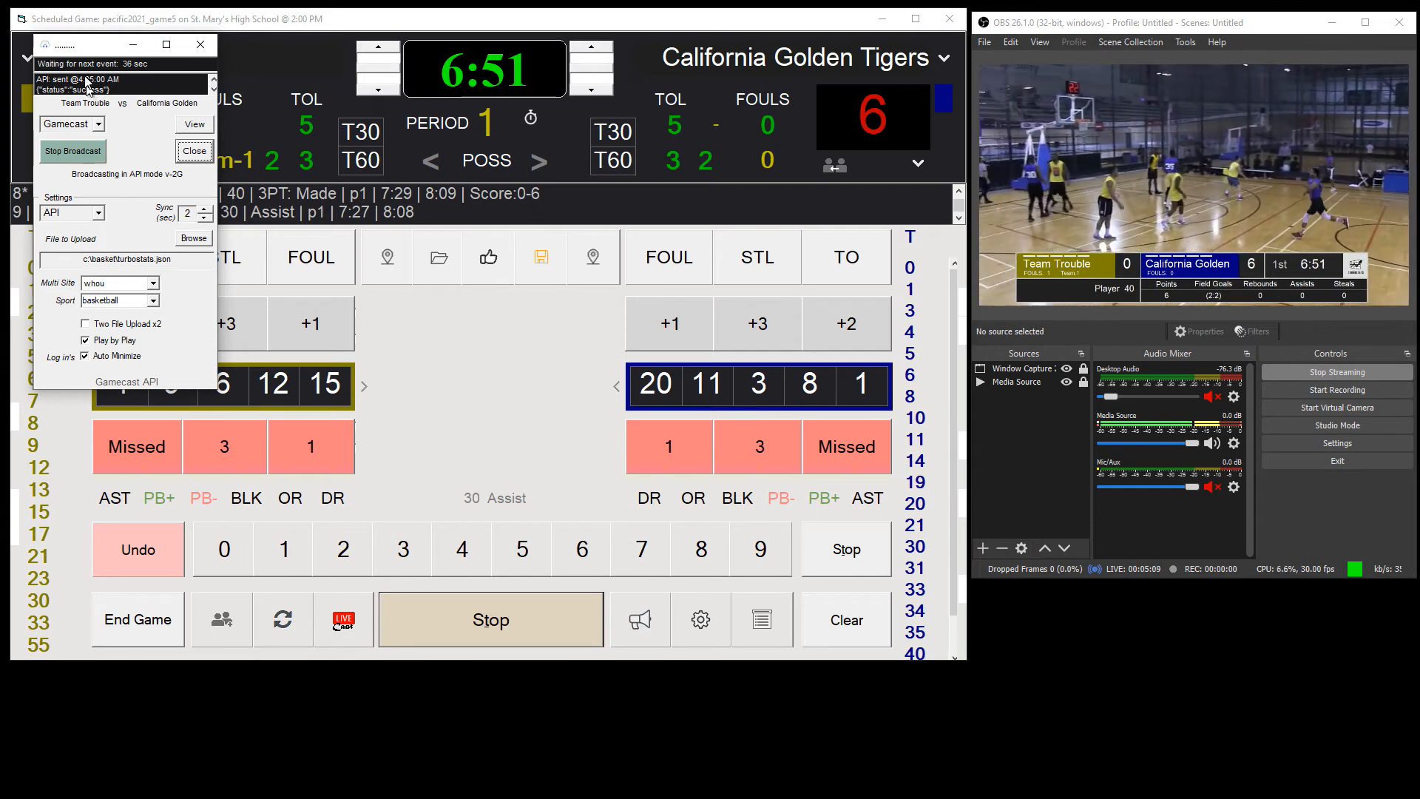
left_click_drag(88, 50, 96, 70)
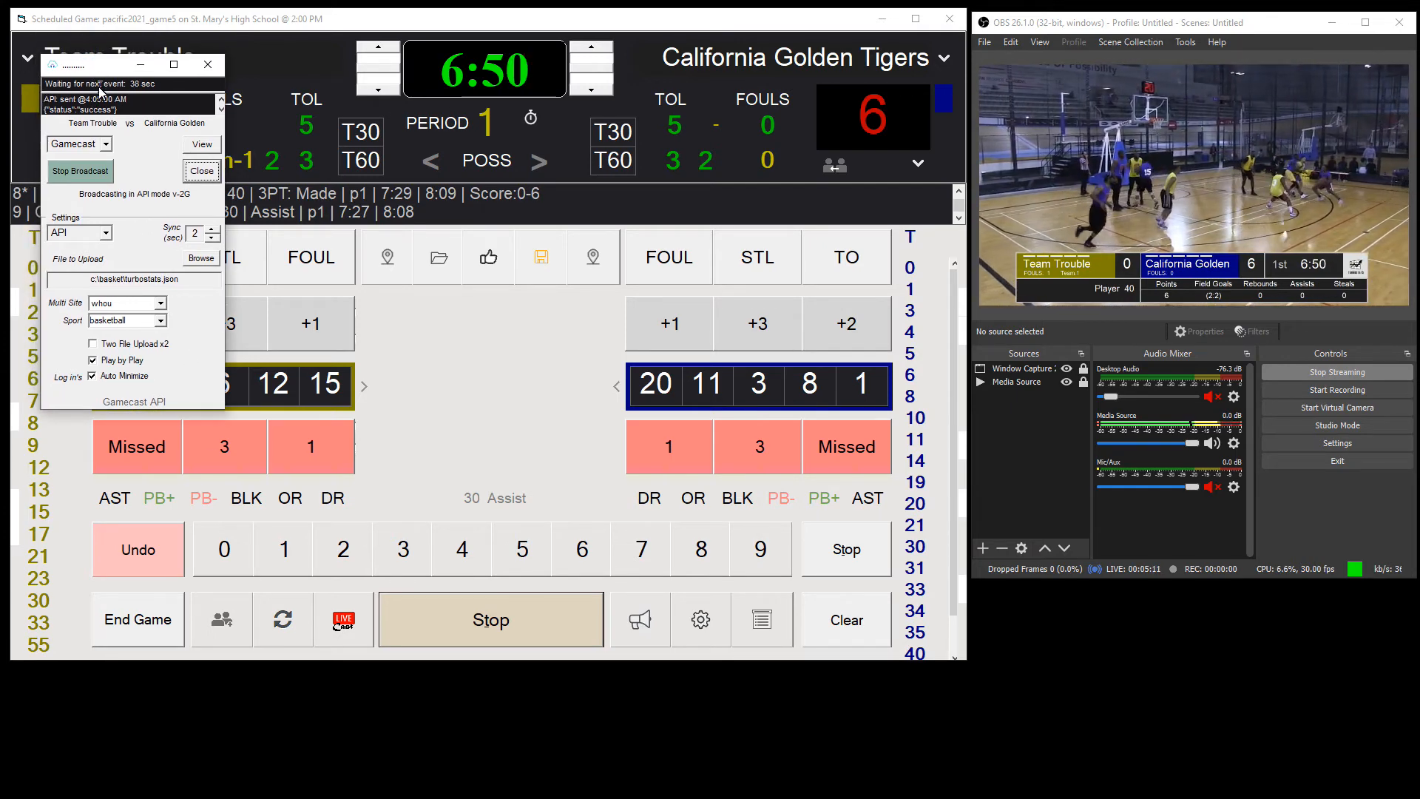
left_click_drag(99, 74, 85, 56)
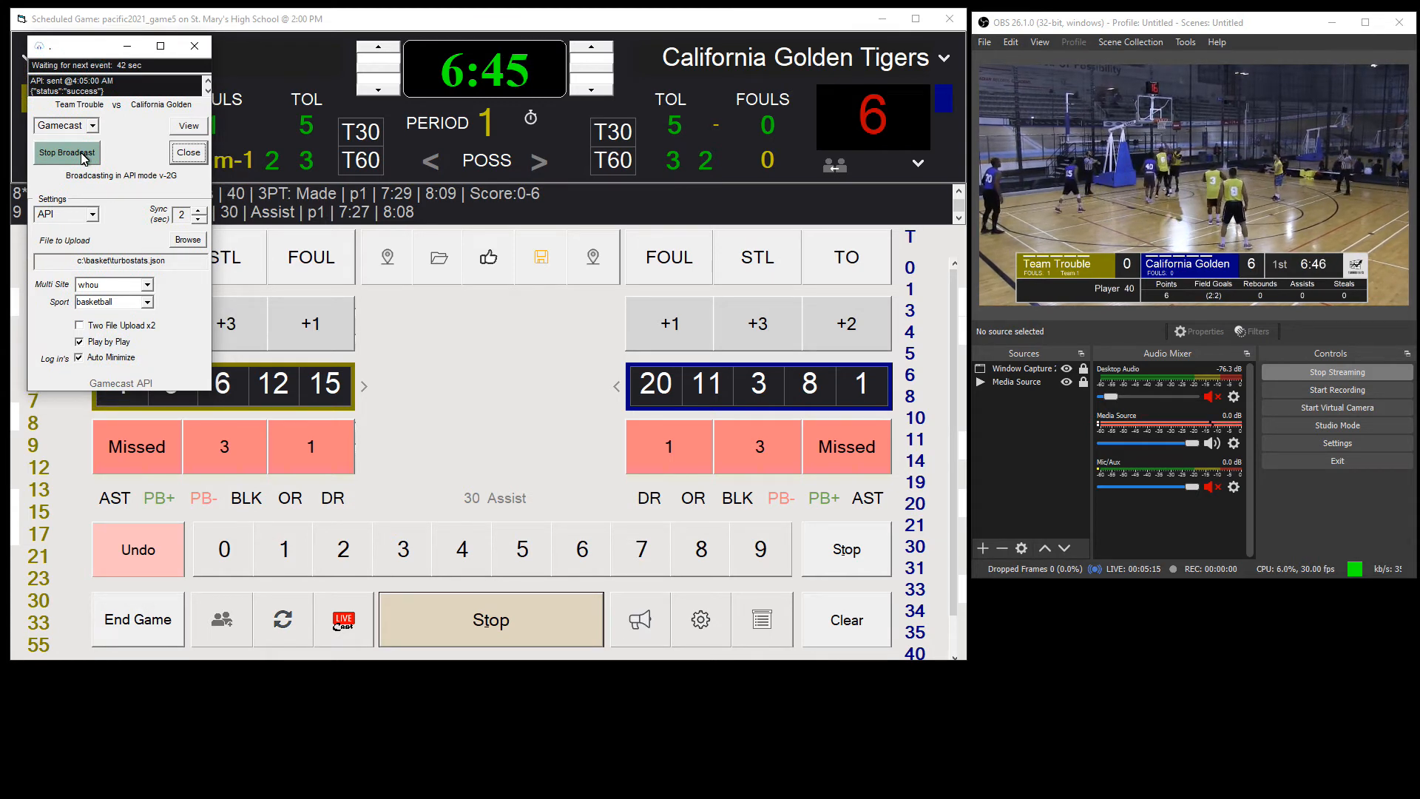
left_click(127, 50)
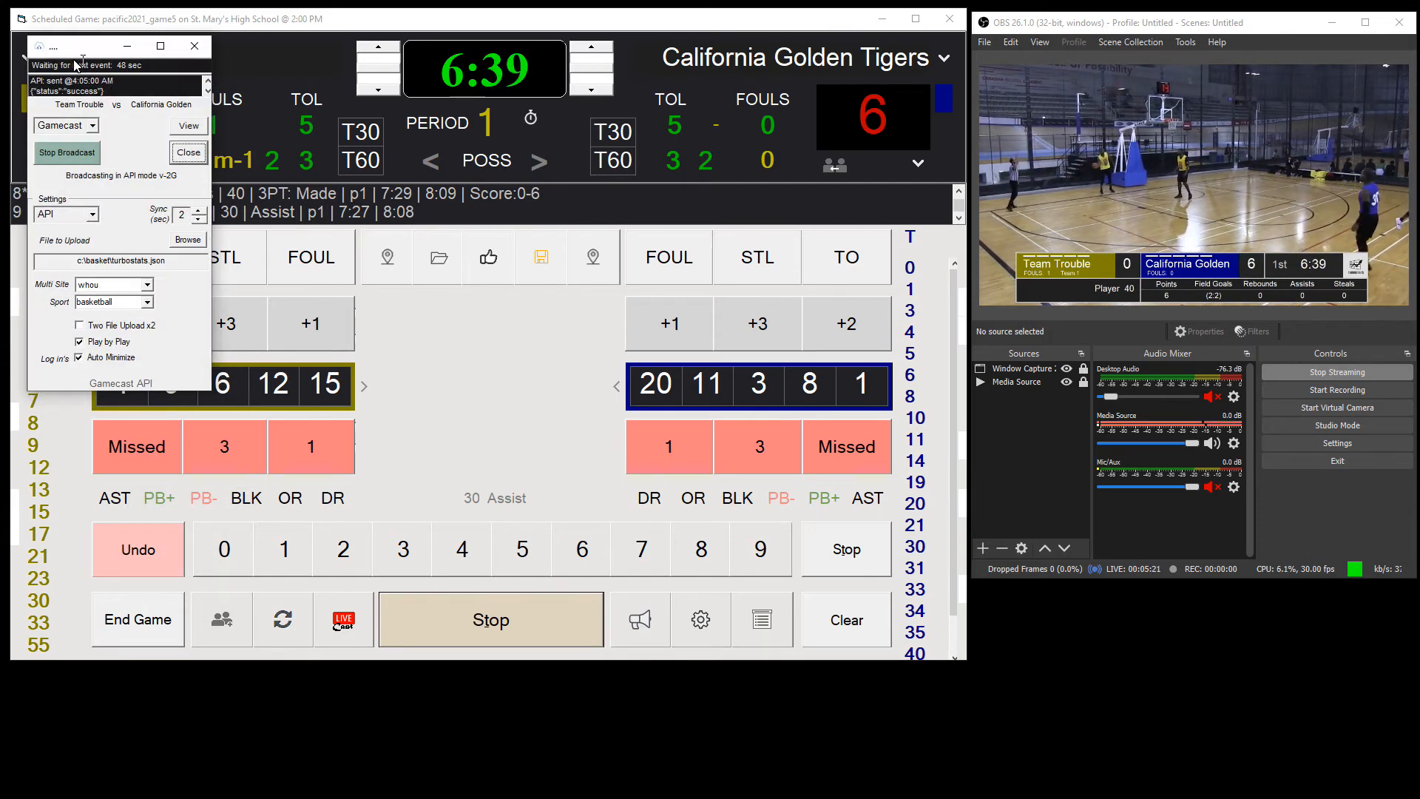
left_click(93, 127)
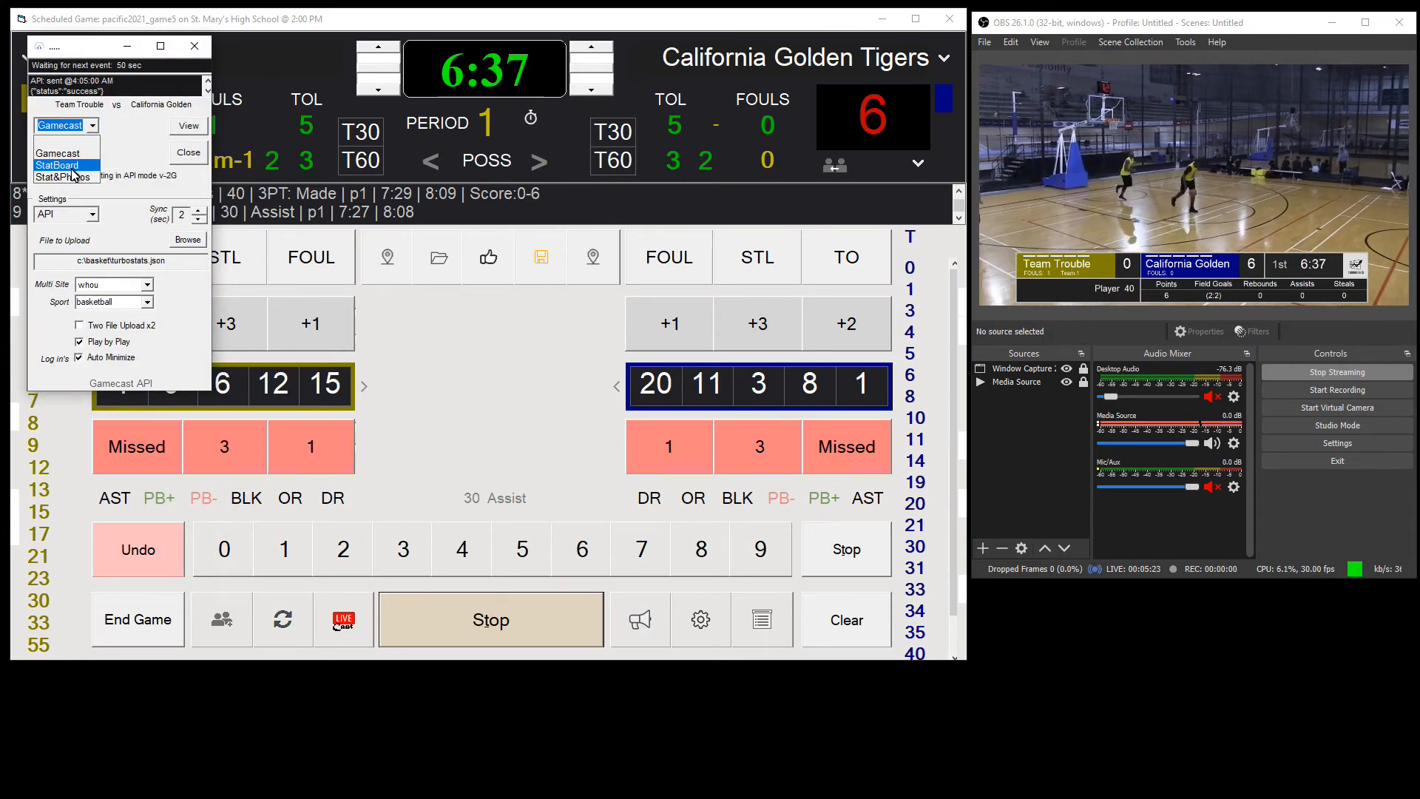
left_click(76, 178)
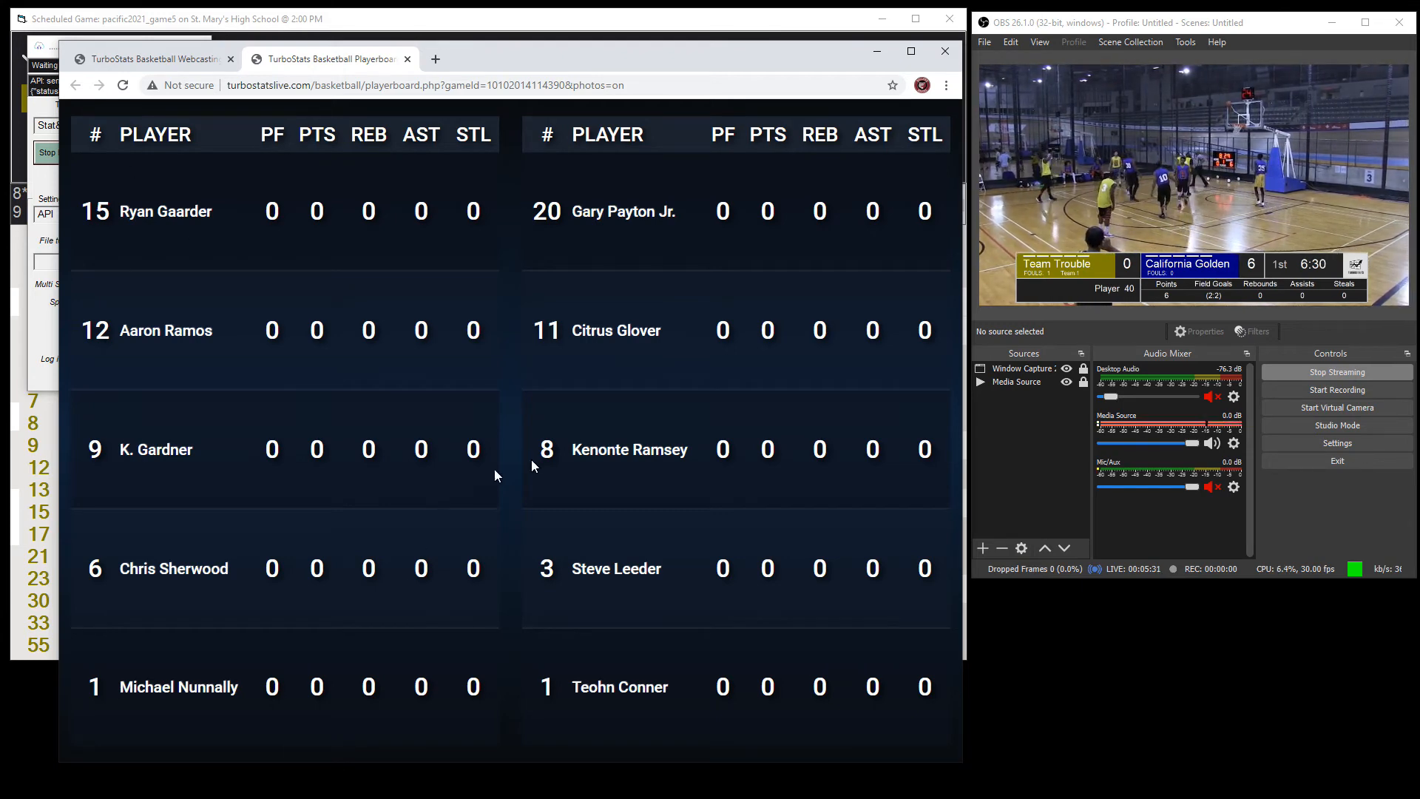
Step: Minimize the Gamecast broadcast window and move the player board browser window clear of OBS
left_click_drag(462, 61, 778, 77)
left_click(127, 46)
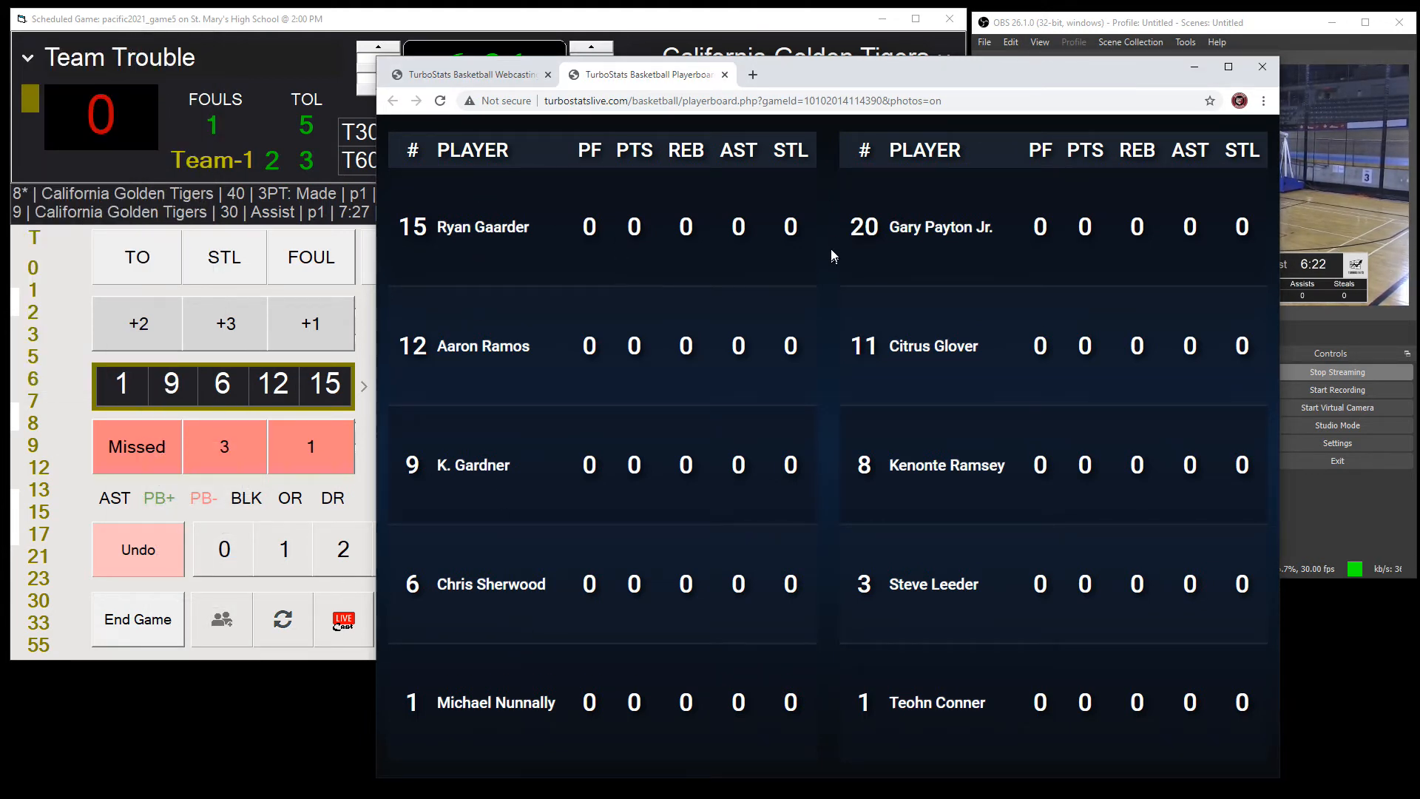
left_click_drag(880, 72, 153, 79)
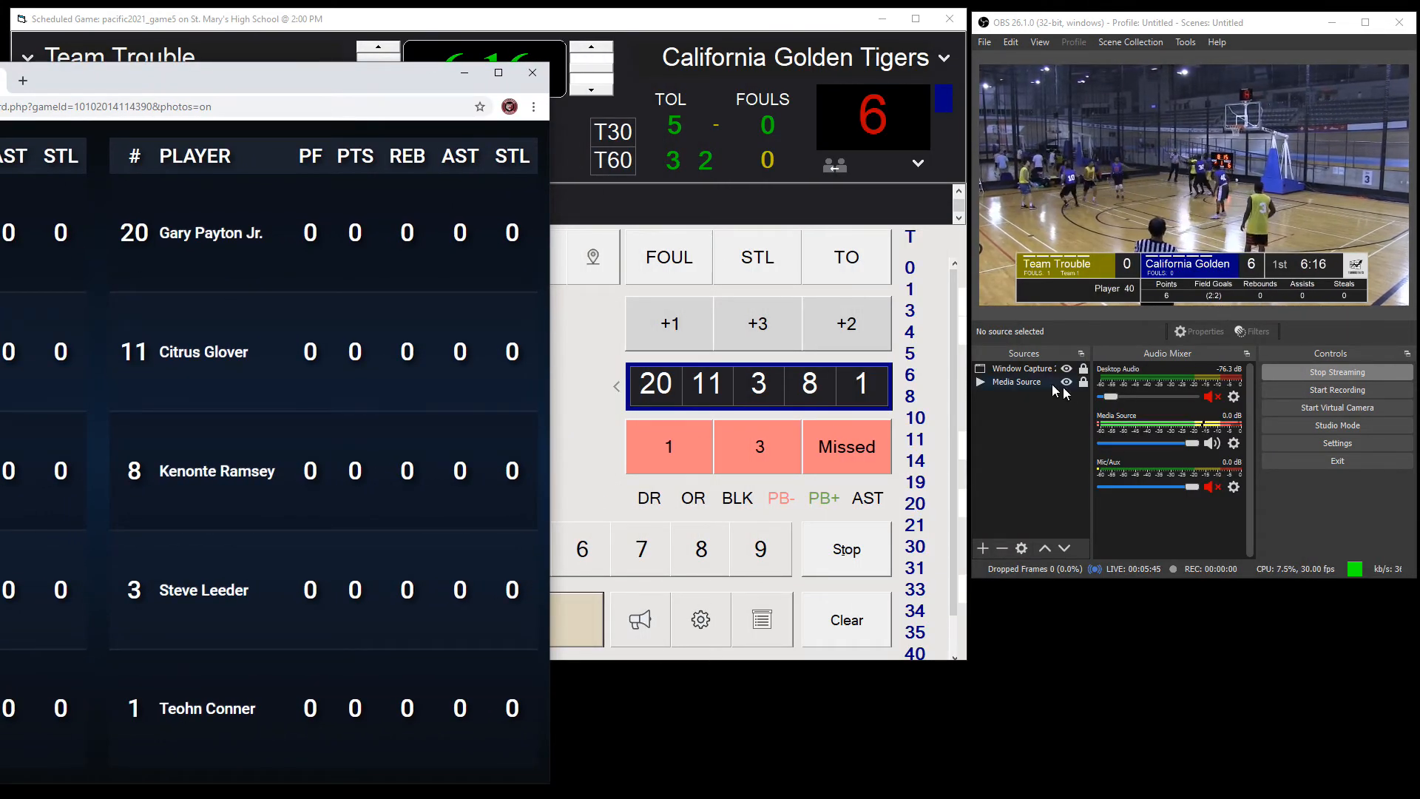
Step: Look up the Browser source type in OBS and select the player board's web address in the browser
left_click(983, 548)
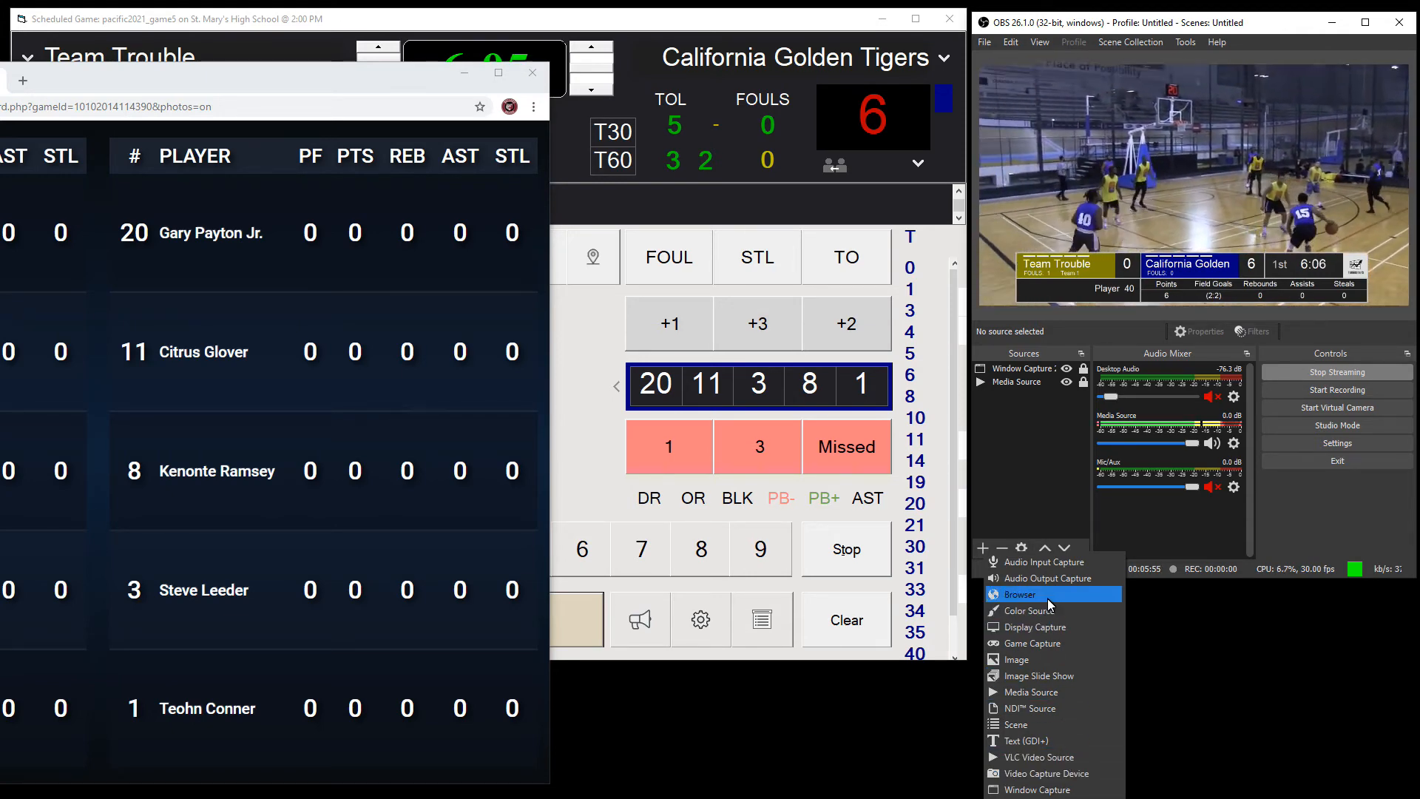
left_click_drag(273, 82, 194, 108)
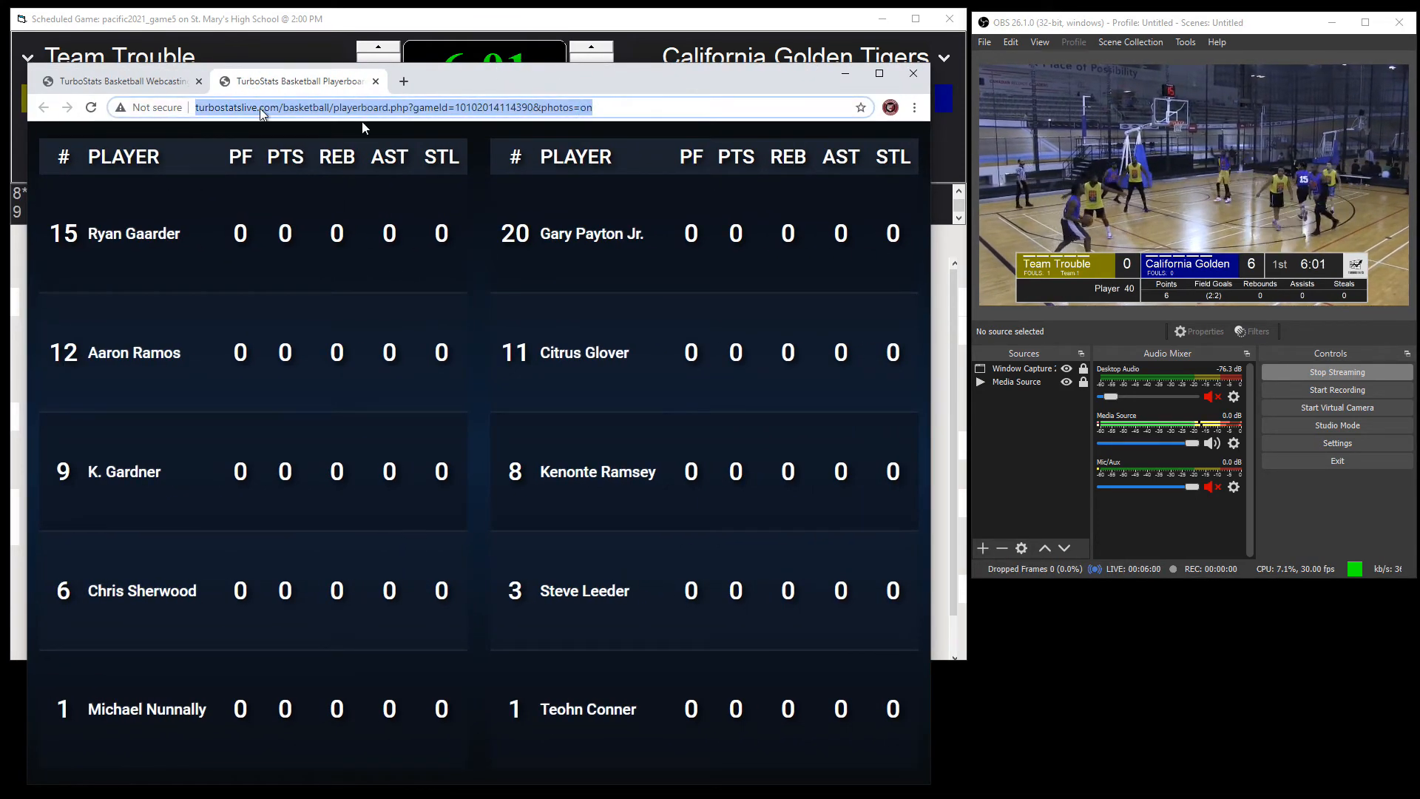
Step: Minimize the player board browser and switch OBS to Scene 2
left_click(844, 74)
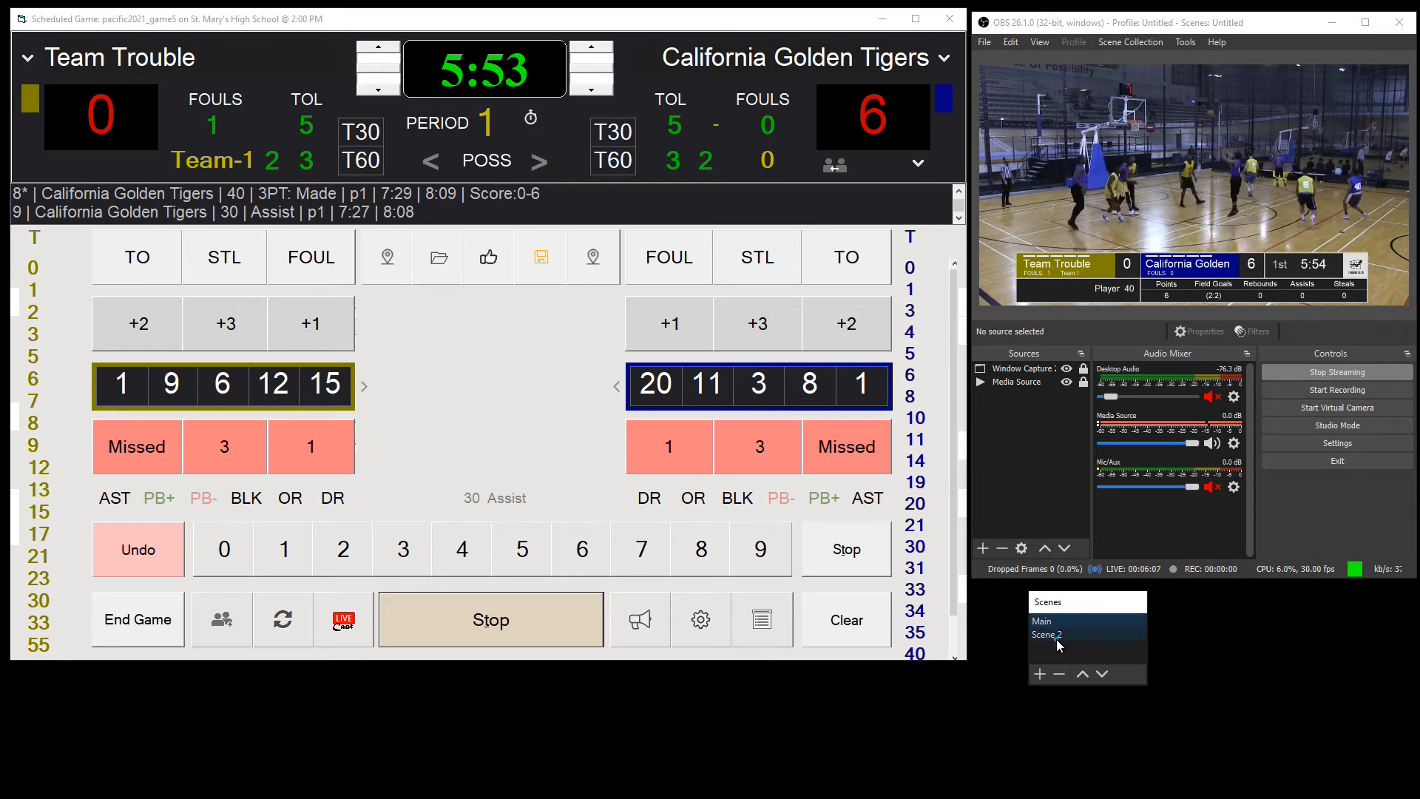
left_click(1058, 635)
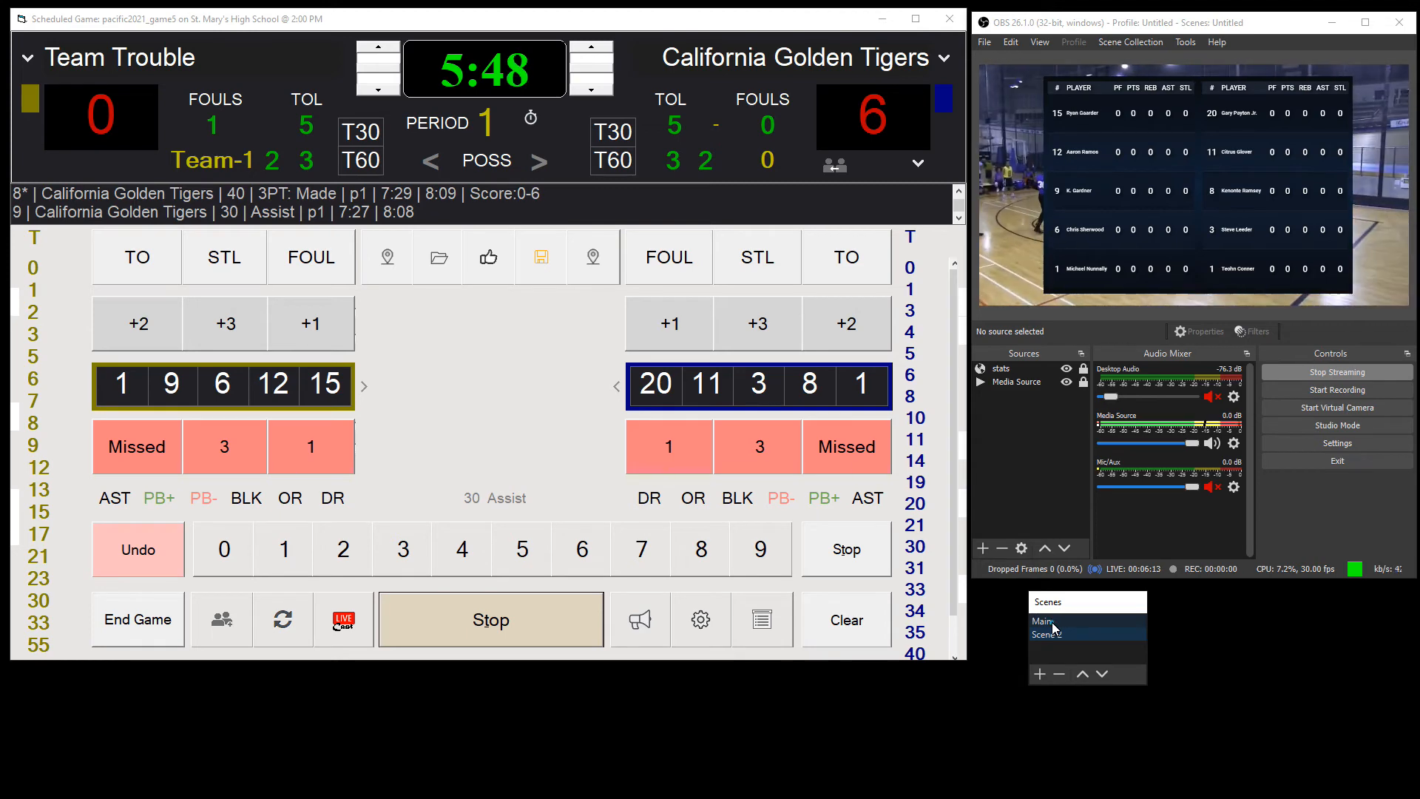
Step: Switch OBS to the Main scene and move the floating Scenes window out of view
left_click(1049, 621)
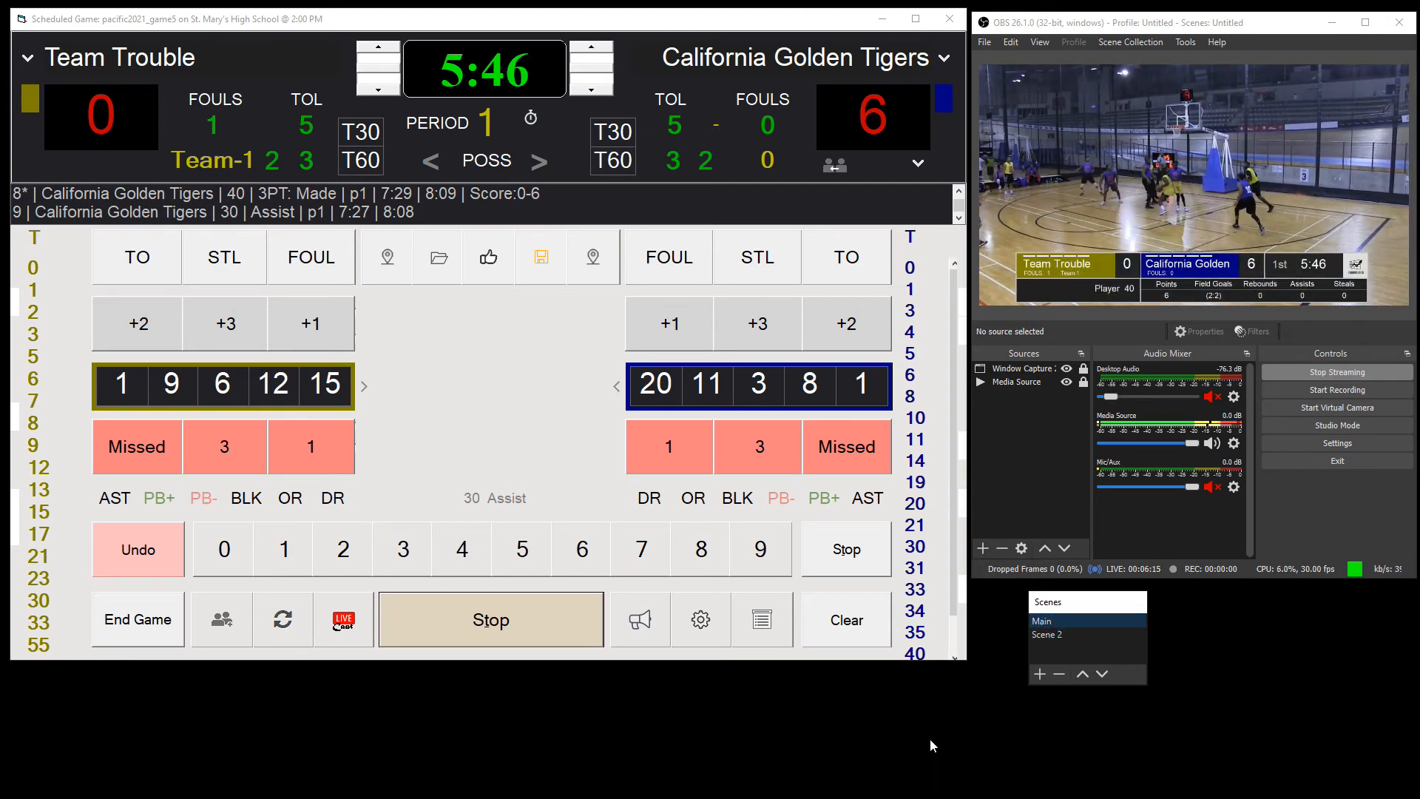
left_click_drag(1063, 604, 1033, 612)
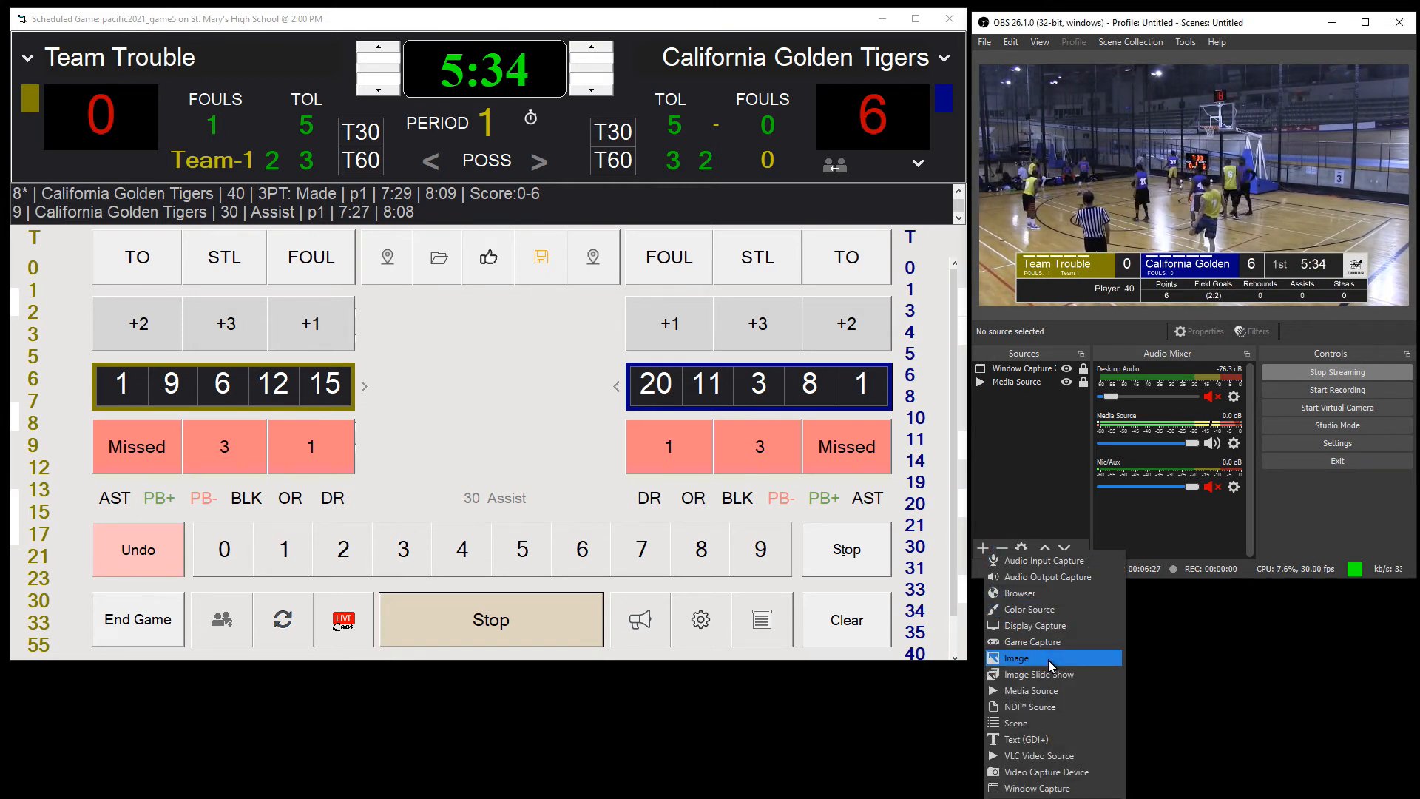
left_click(1026, 517)
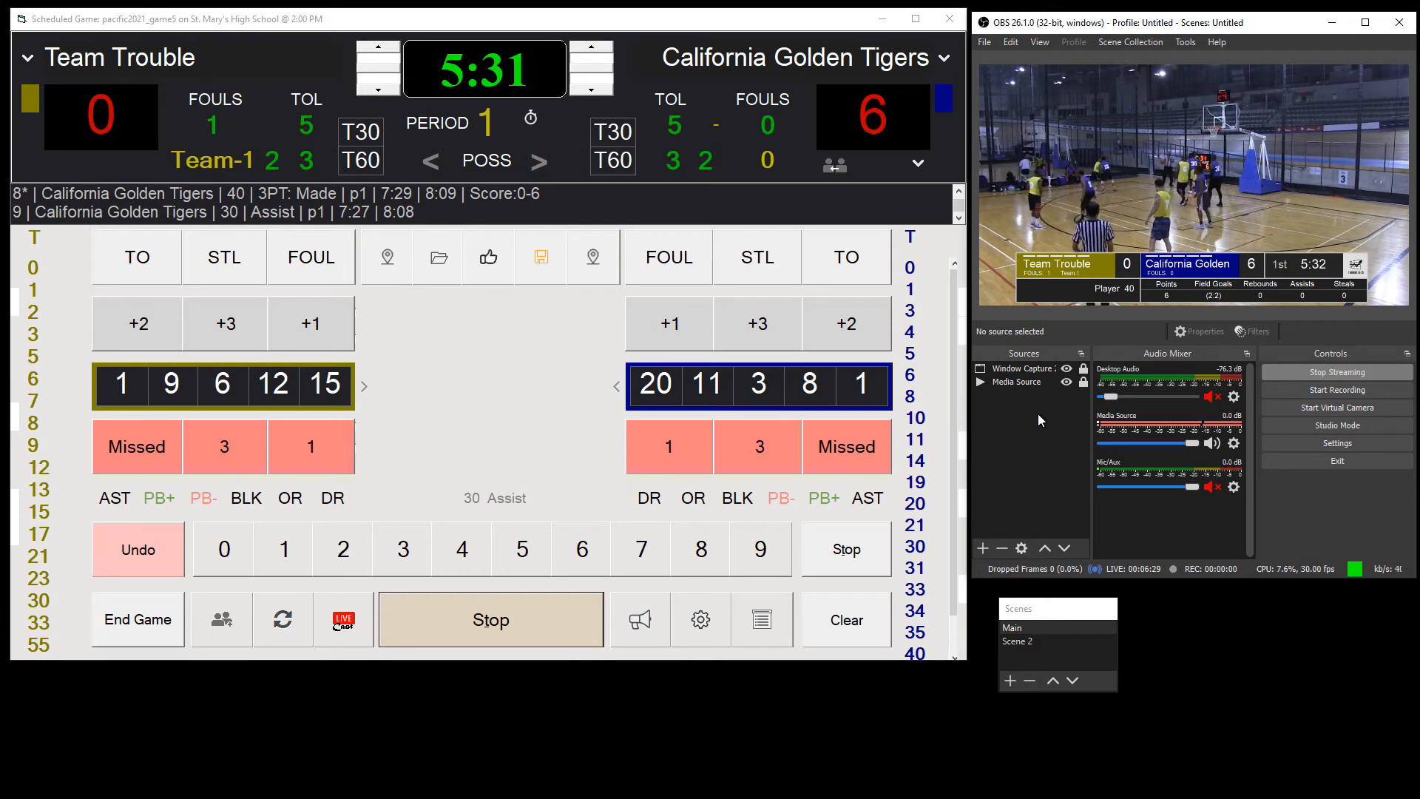
left_click_drag(1061, 609, 1076, 797)
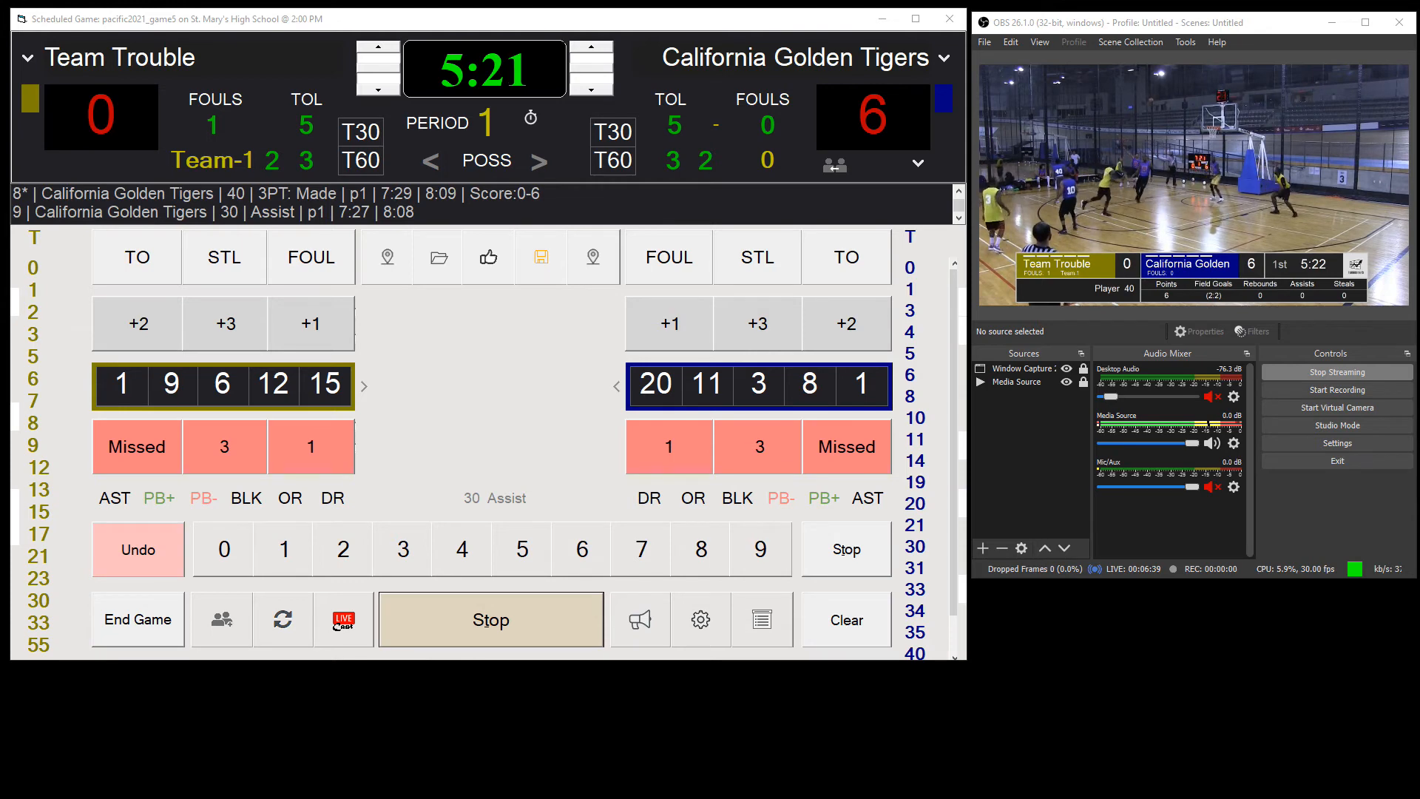
Step: Open the game's Gamecast page in the browser from the streaming settings
left_click(344, 625)
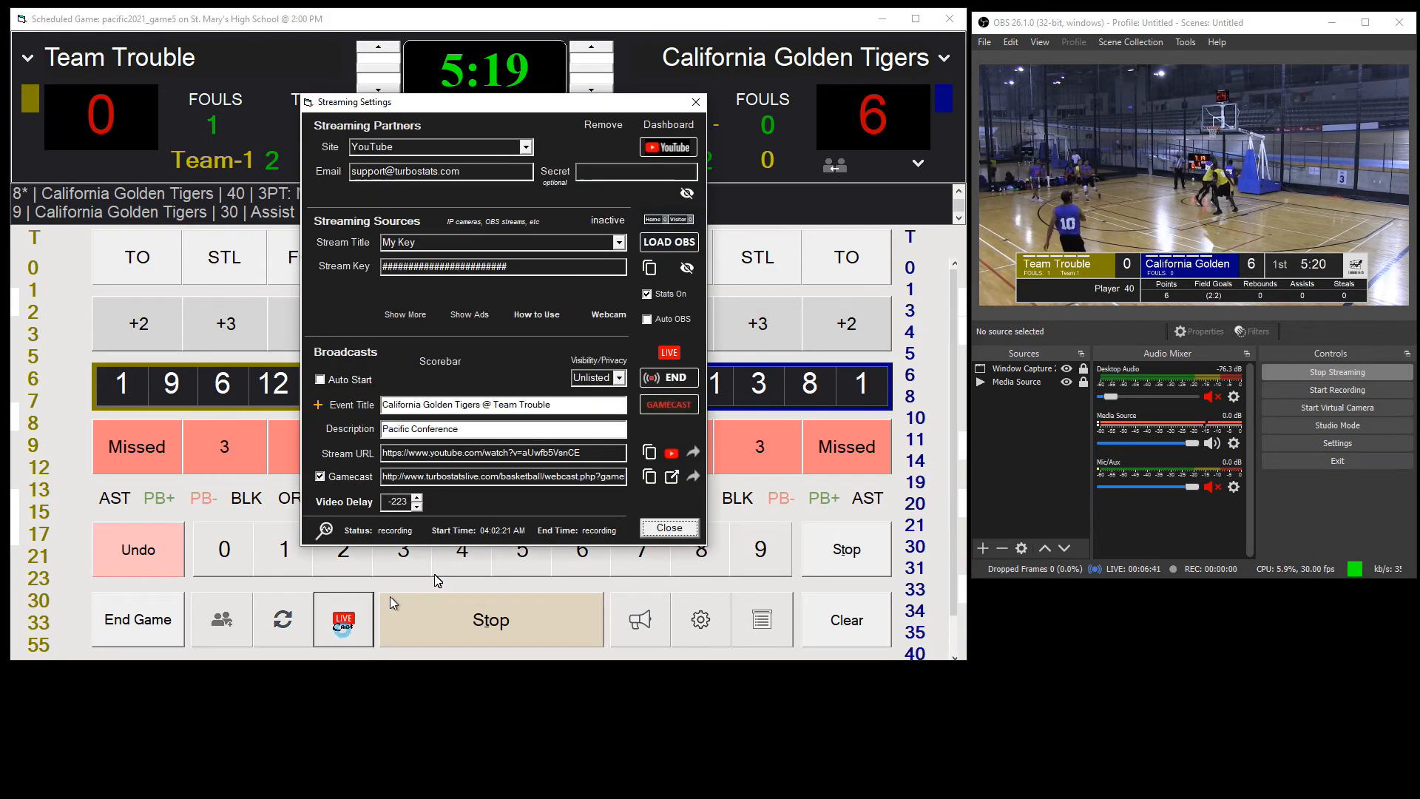
left_click(670, 479)
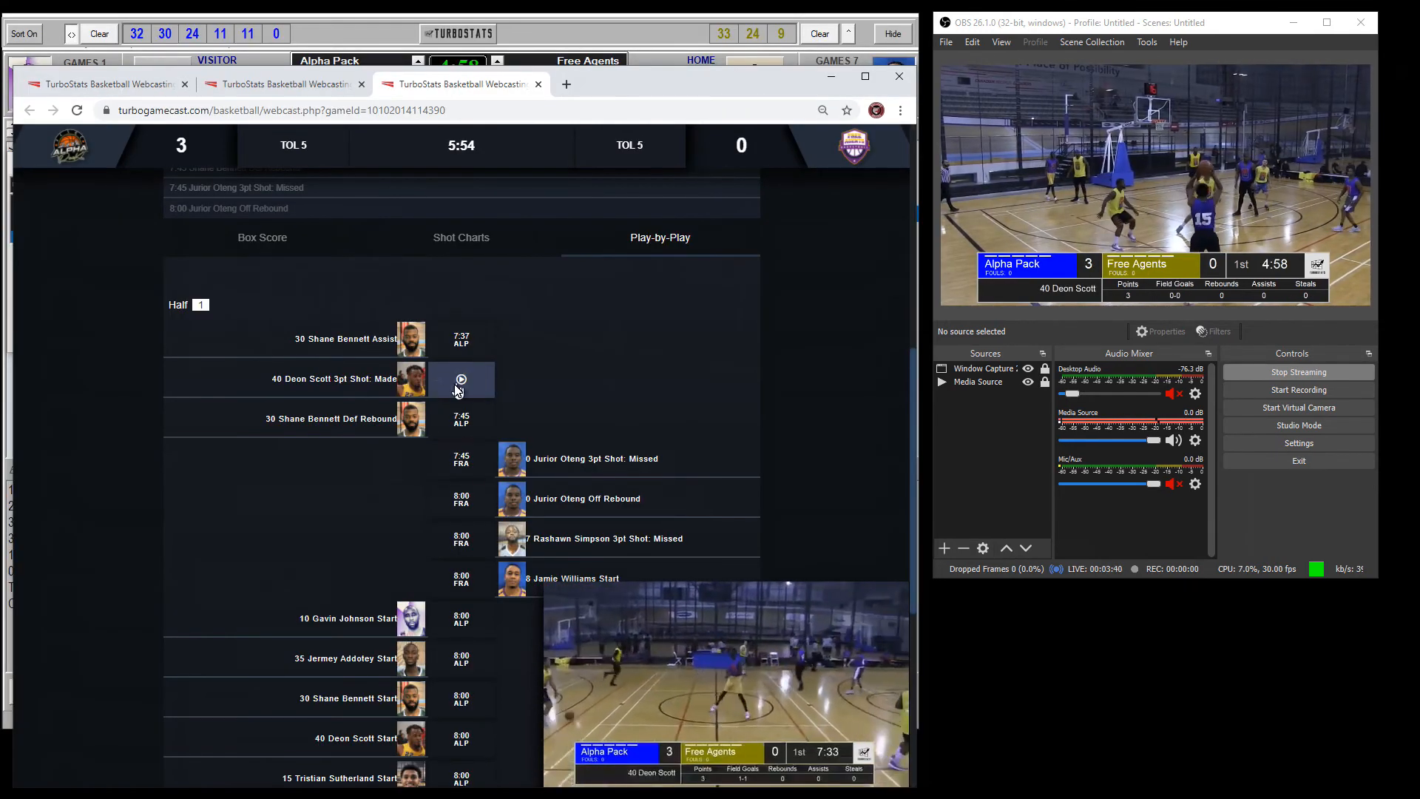
Step: Replay the made 3pt shot from the Gamecast play-by-play and look over the box score
left_click(459, 381)
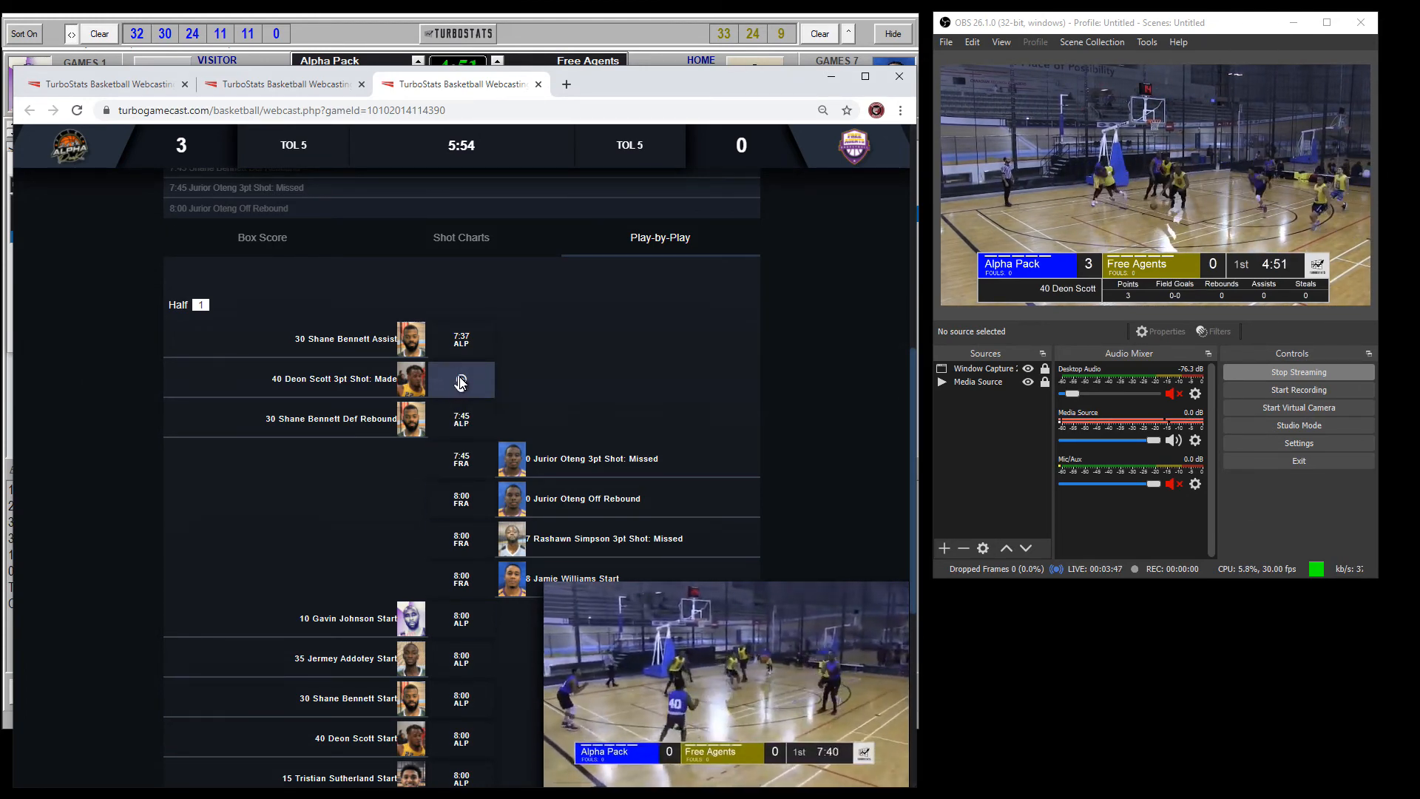
scroll(459, 384, "up", 4)
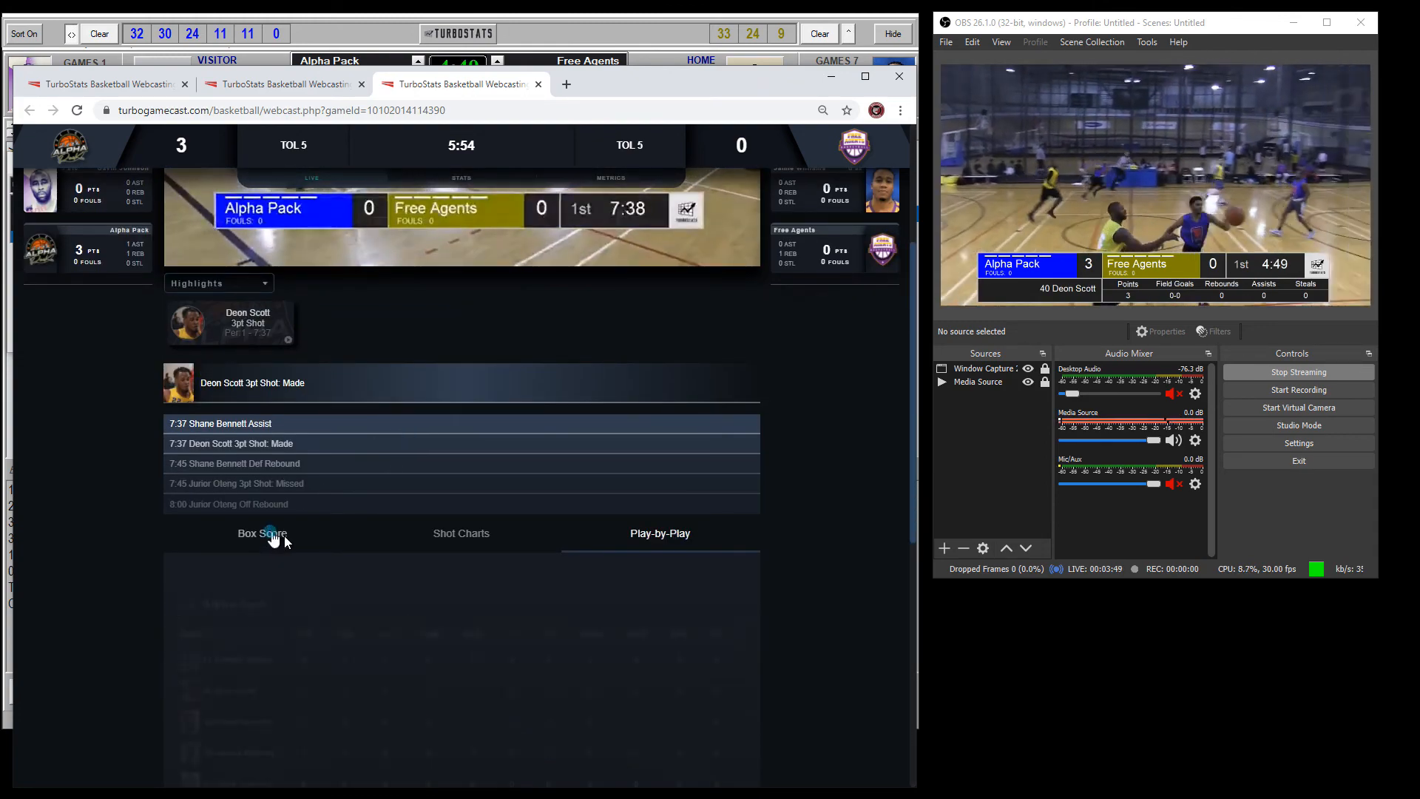
left_click(273, 536)
scroll(330, 544, "down", 1)
scroll(336, 524, "up", 4)
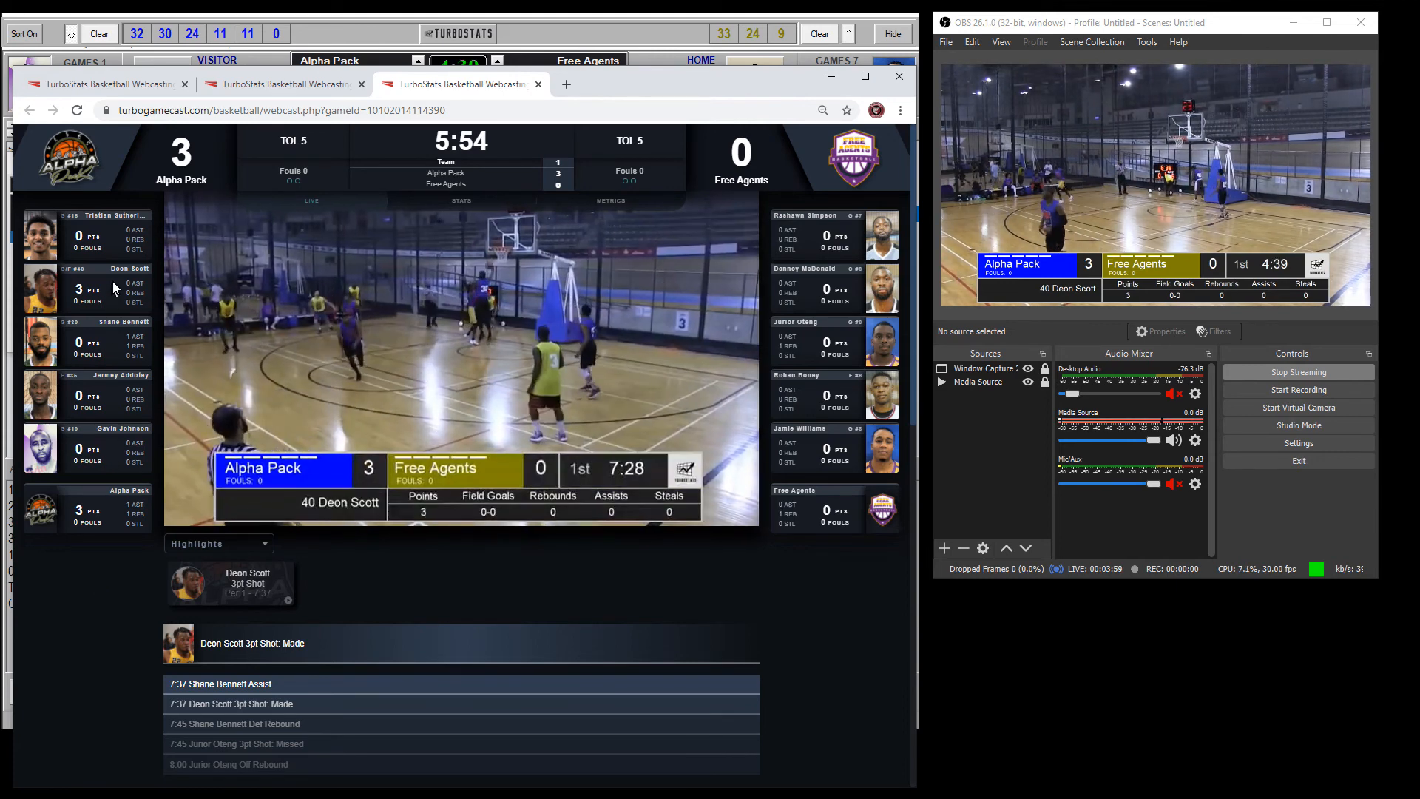
Step: View the Gamecast player panels in Metrics, Stats and Live modes, and play the 3pt shot highlight from 2:19
left_click(610, 204)
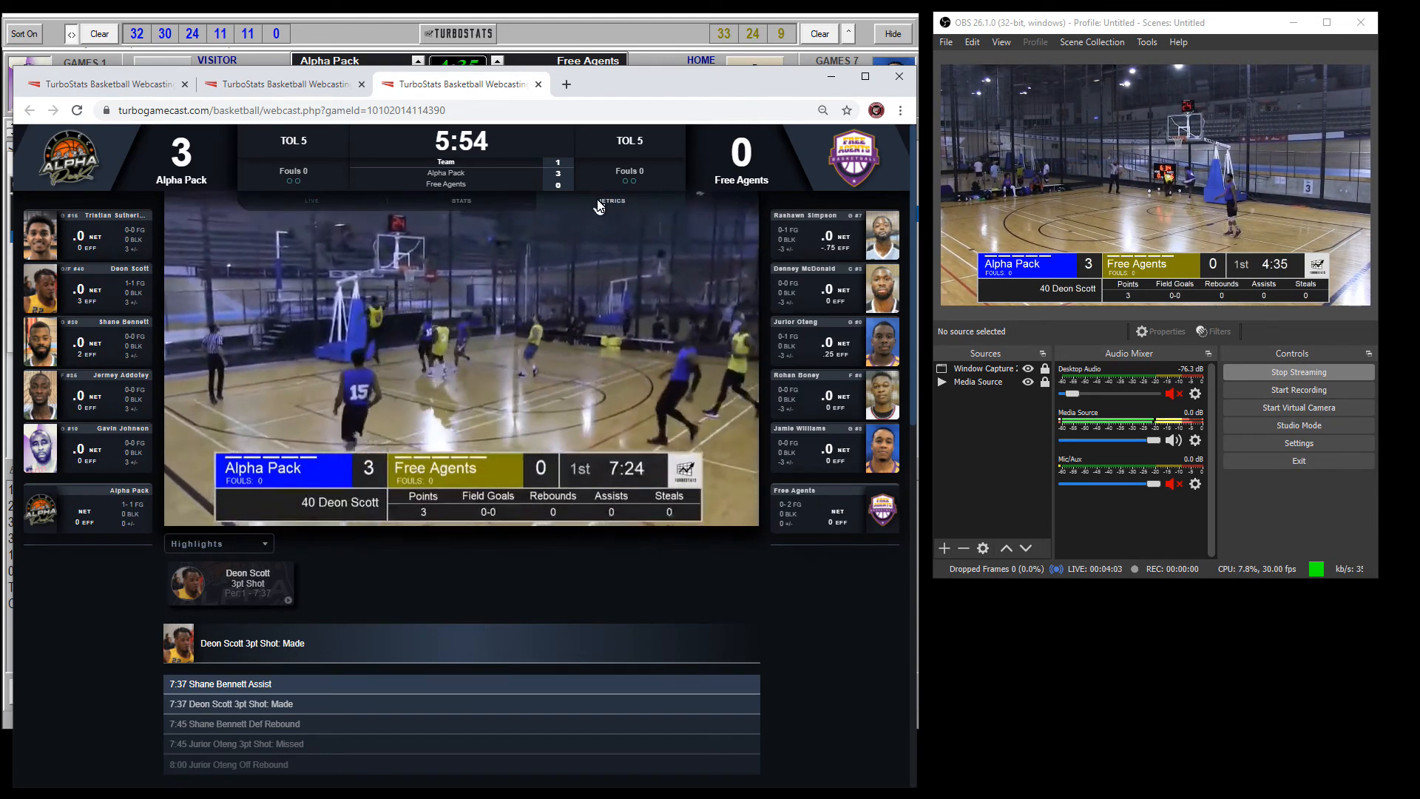
left_click(461, 201)
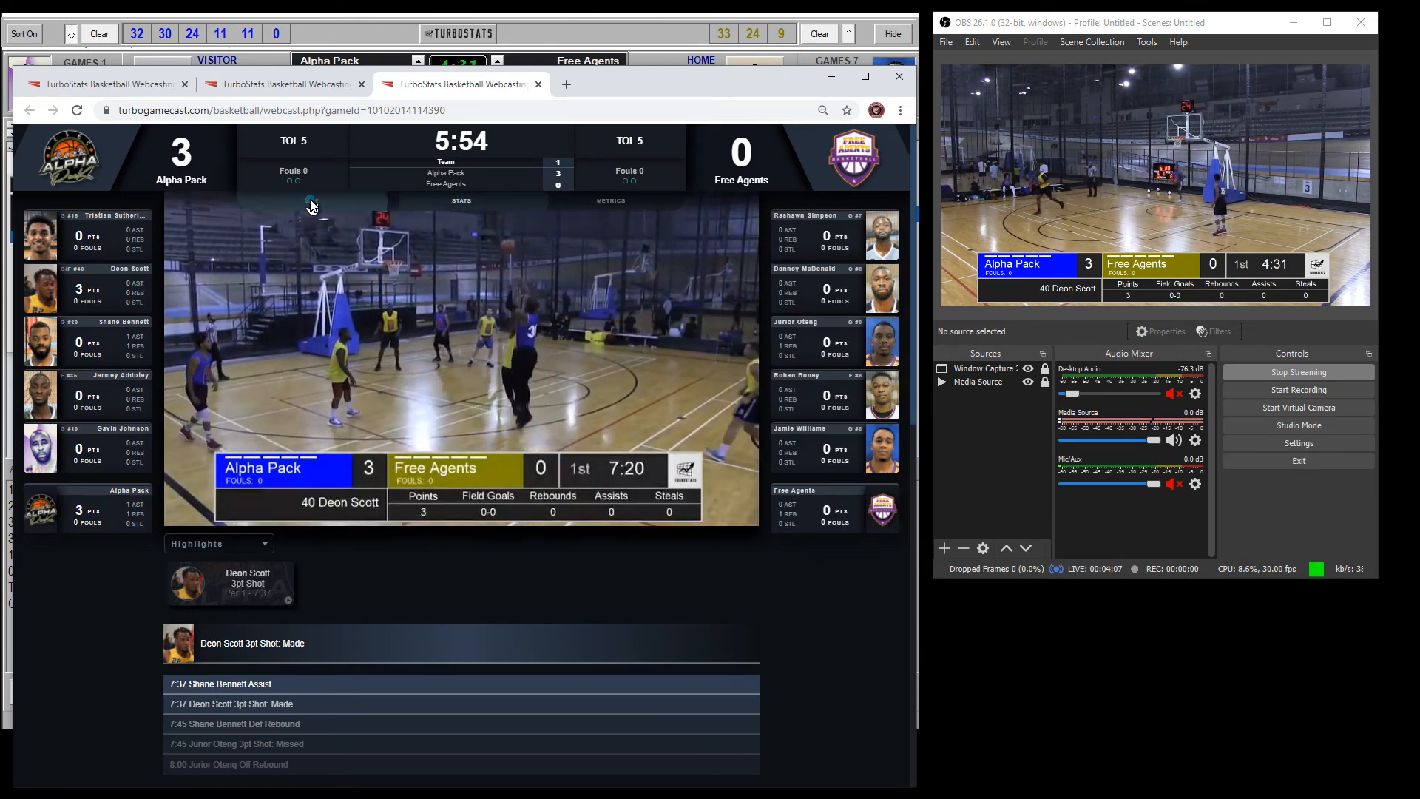
left_click(311, 203)
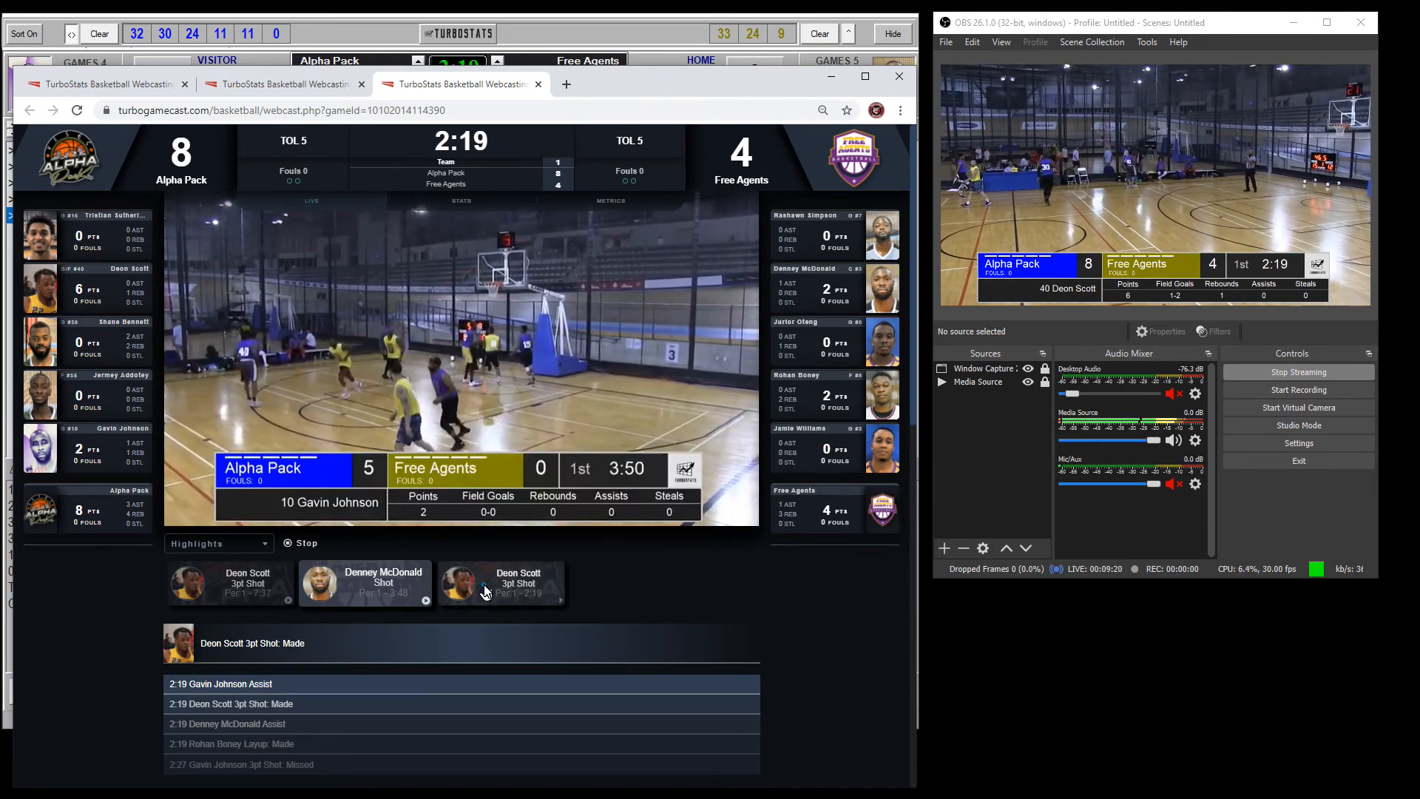
left_click(446, 589)
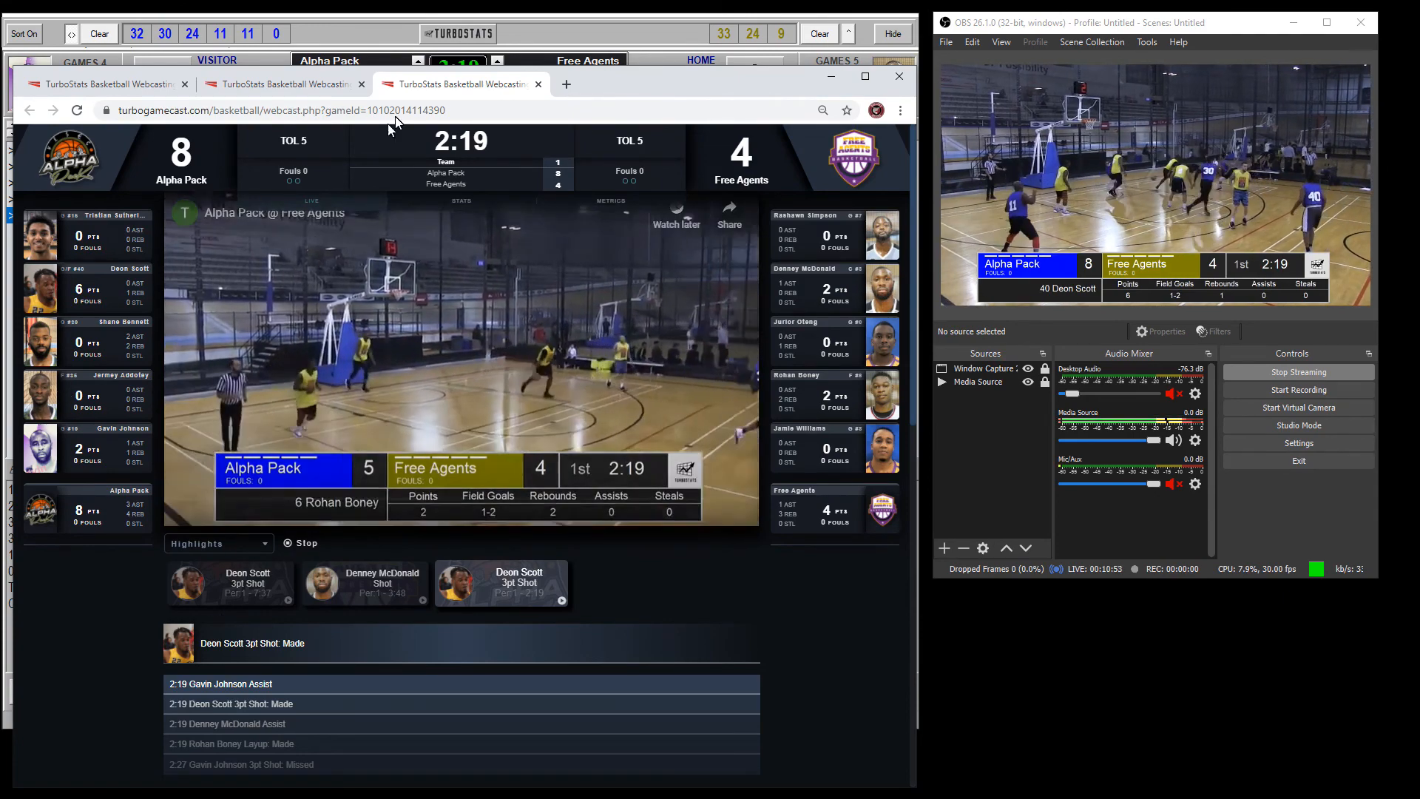
Step: Minimize the browser and create the website box score with play-by-play from the Gamecast window
left_click(827, 80)
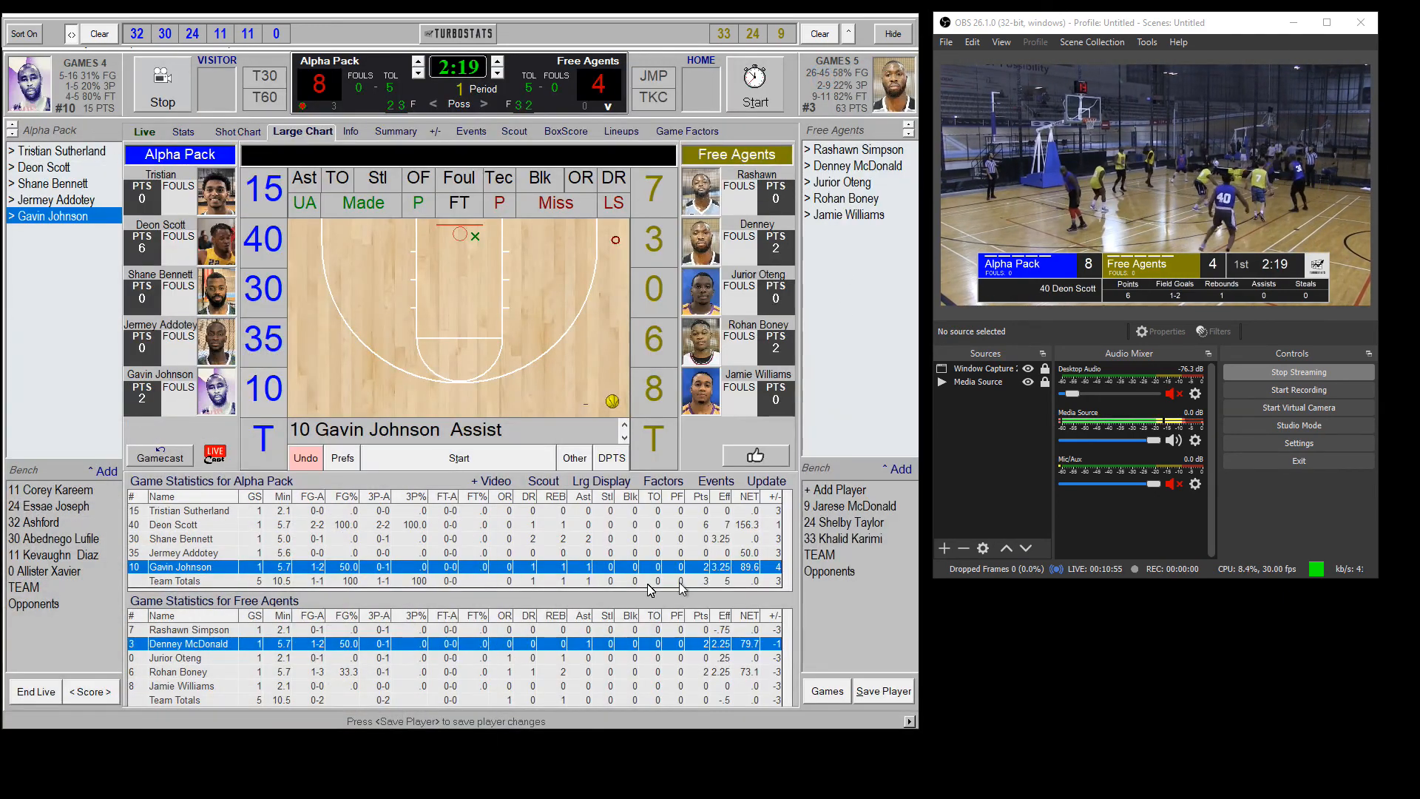
left_click(170, 459)
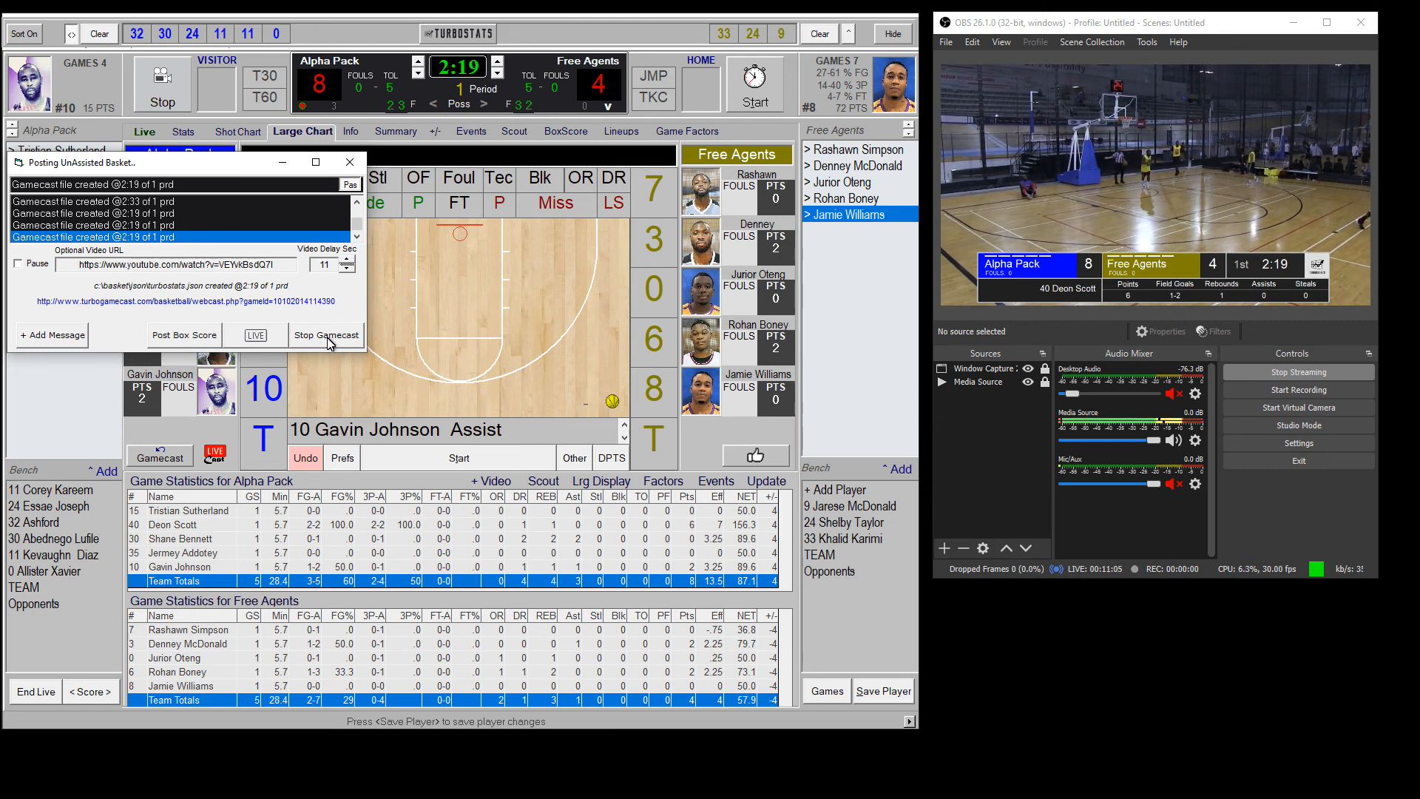
left_click(191, 337)
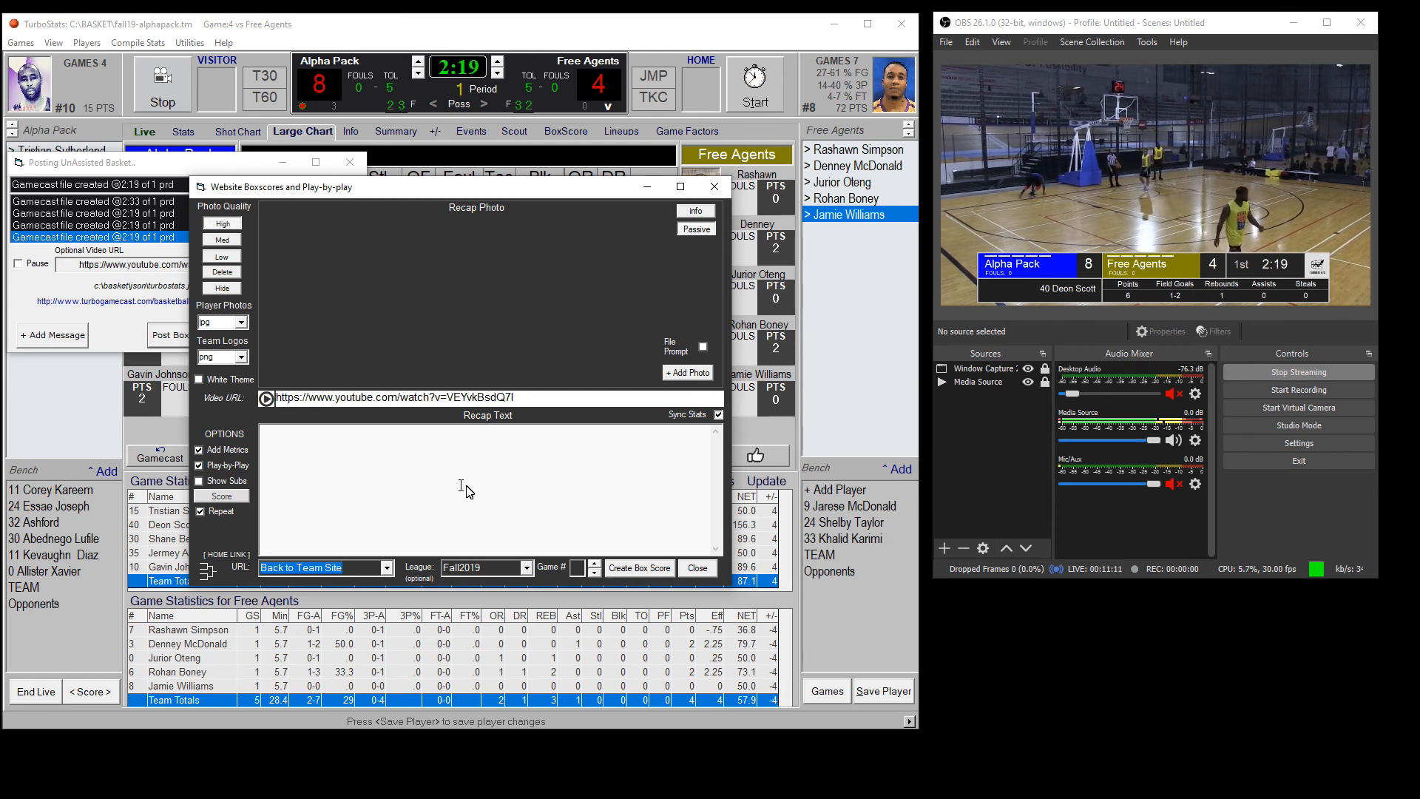
left_click(641, 568)
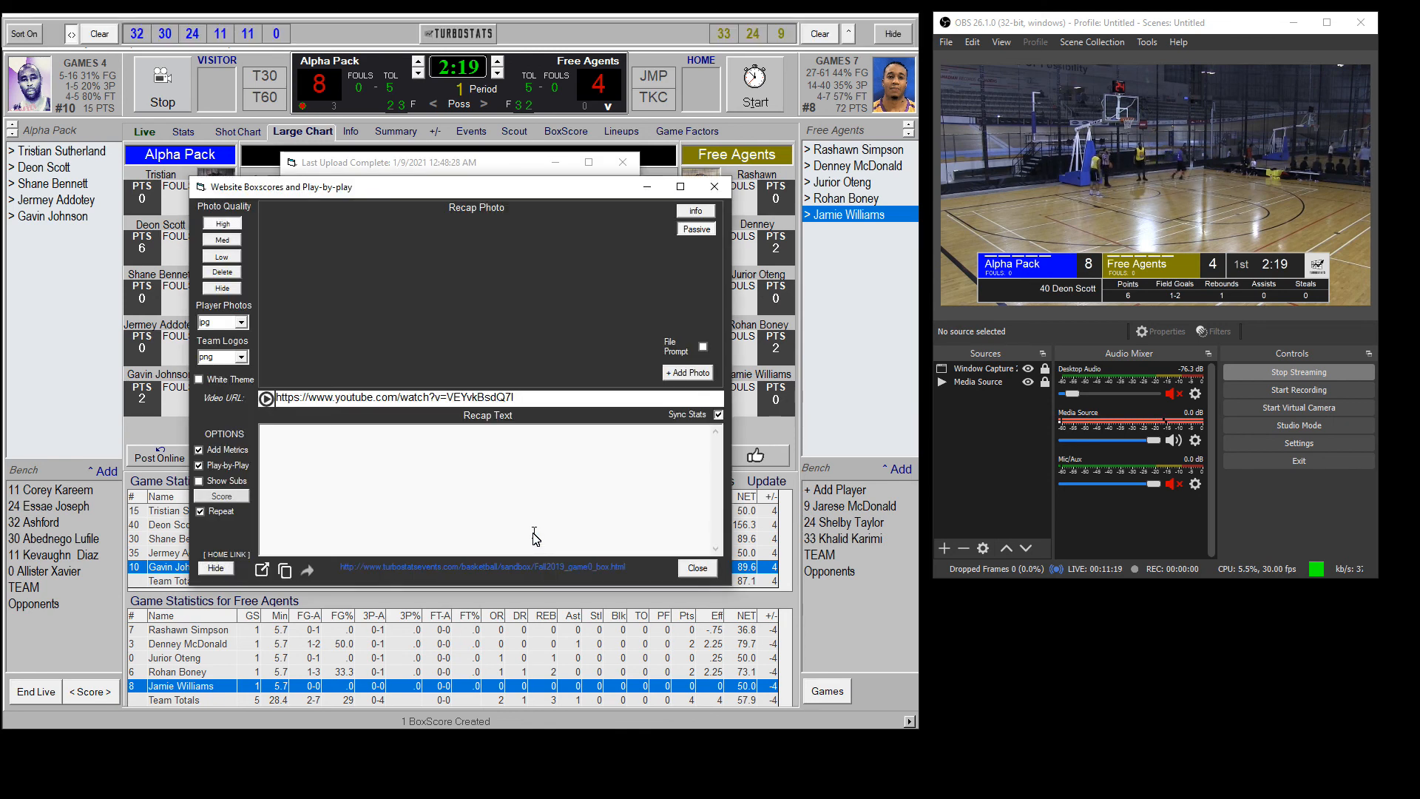
Step: Open the posted box score page in the browser and examine both teams' player stats
left_click(262, 570)
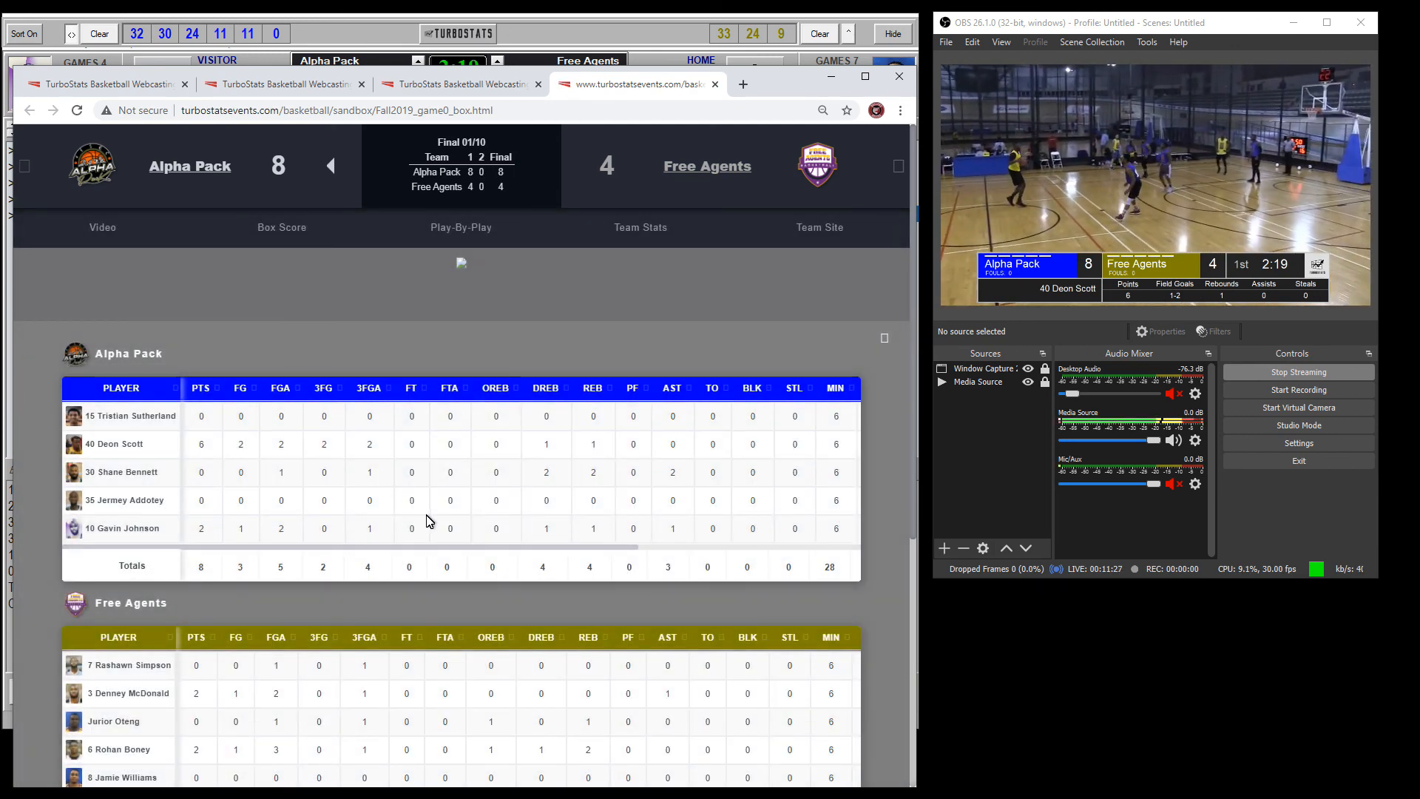
scroll(436, 518, "down", 5)
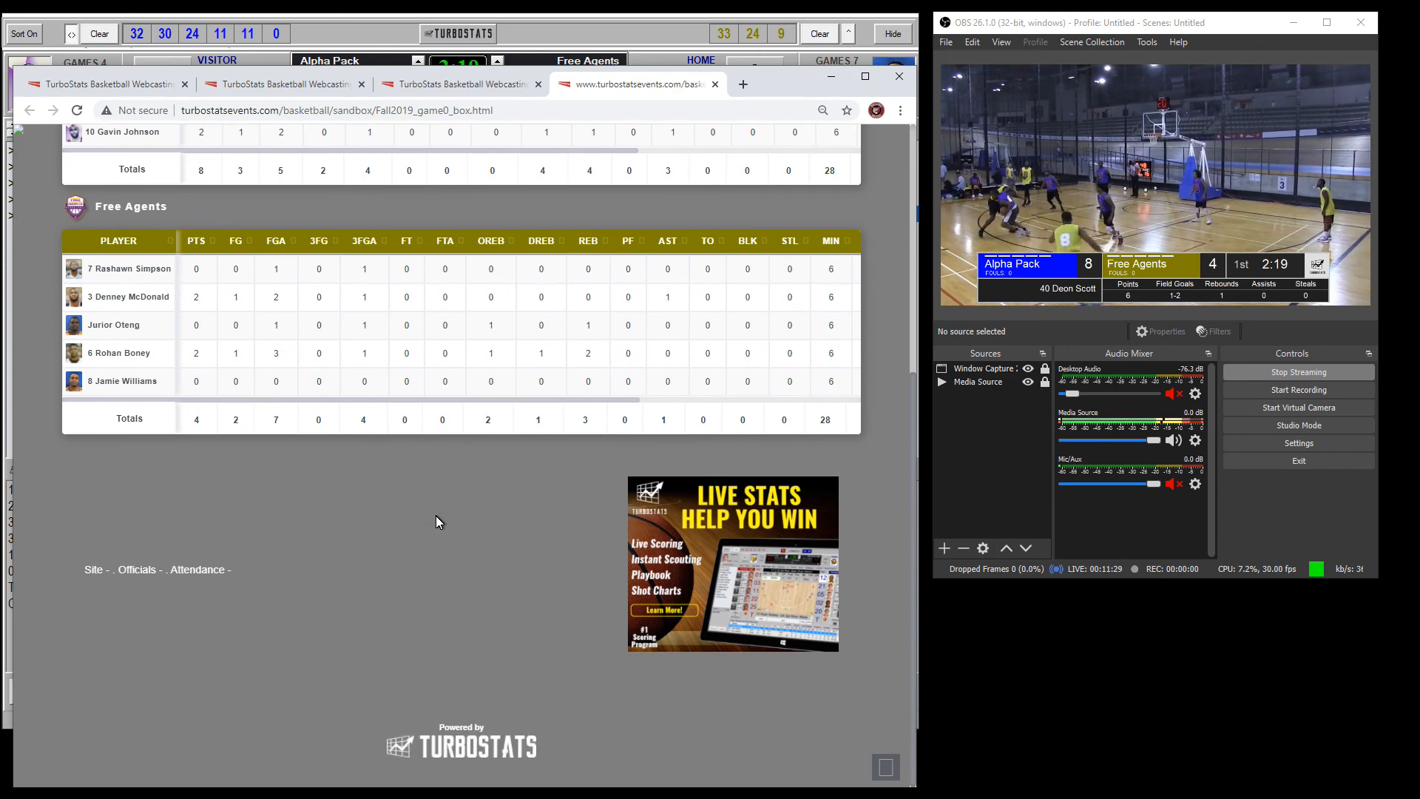
scroll(436, 518, "up", 5)
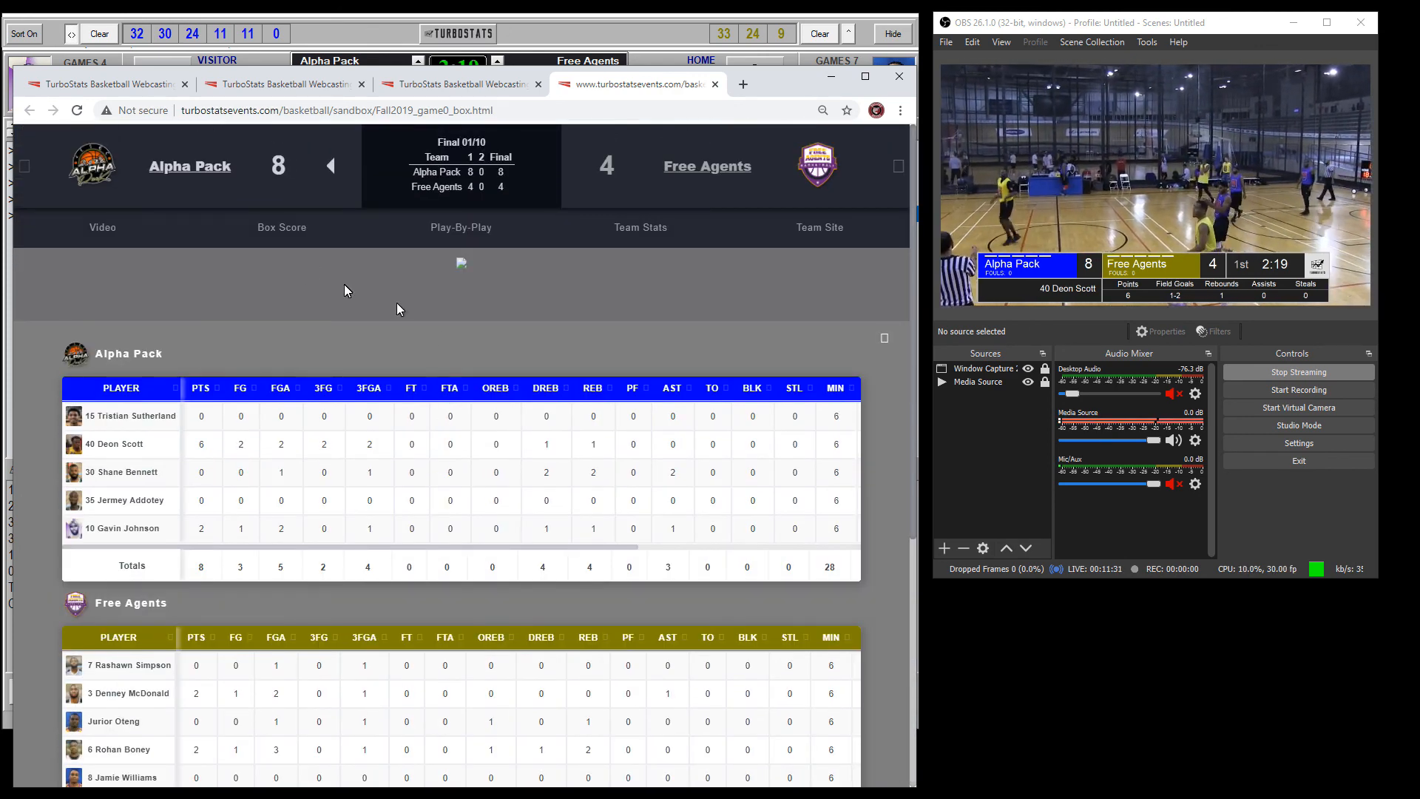
Step: Open Alpha Pack's team site, view one player's individual totals in the stats, and return to the team home page
left_click(198, 169)
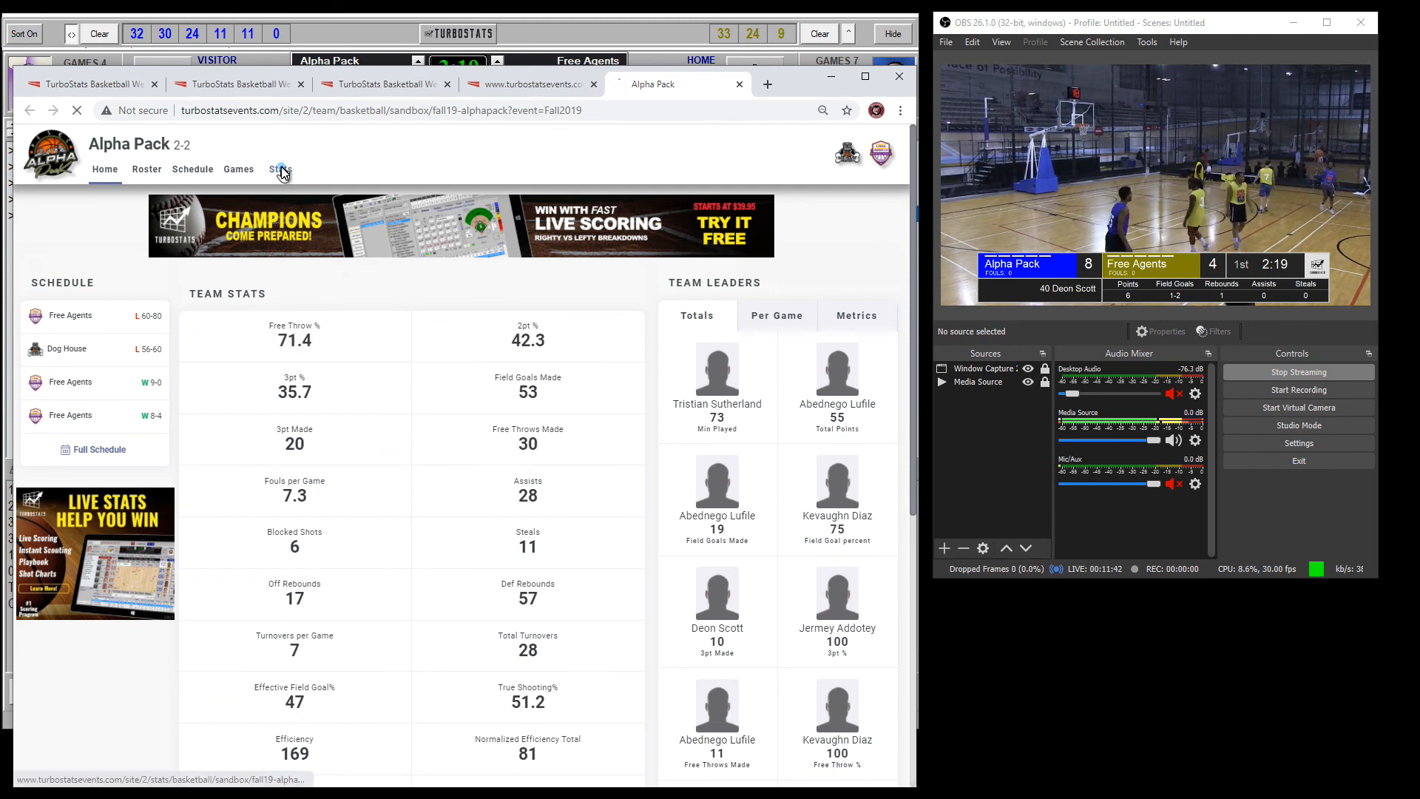
left_click(281, 170)
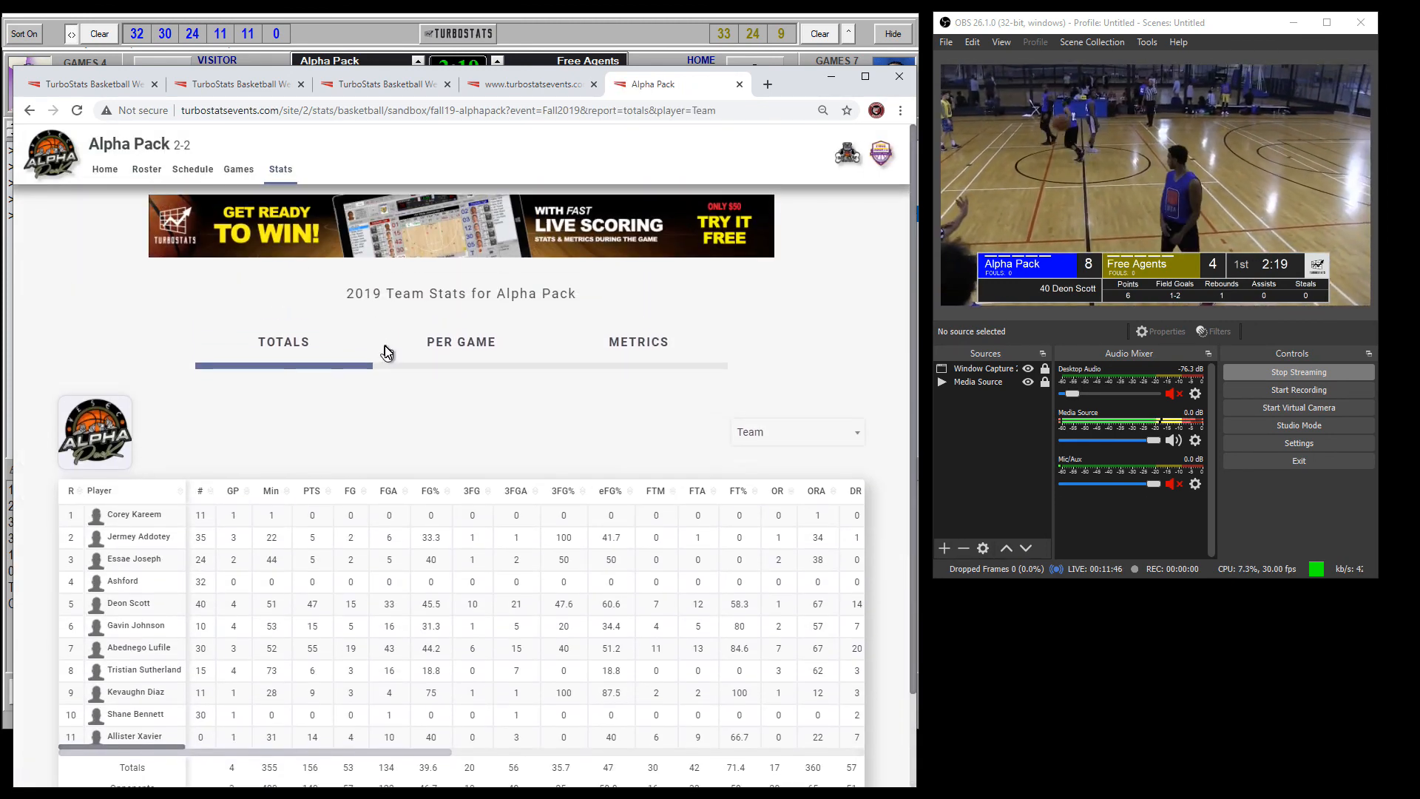
left_click(856, 441)
left_click(794, 536)
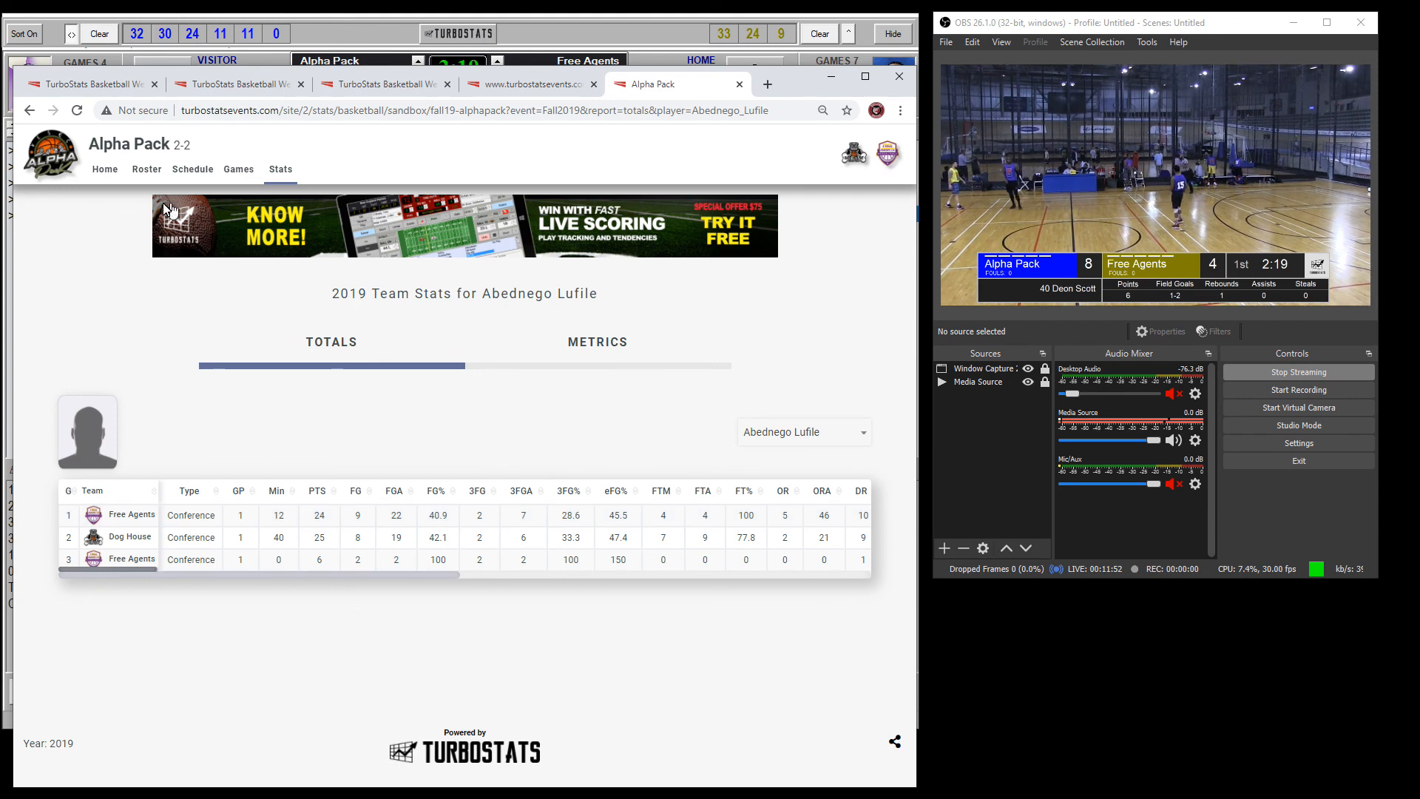
left_click(103, 170)
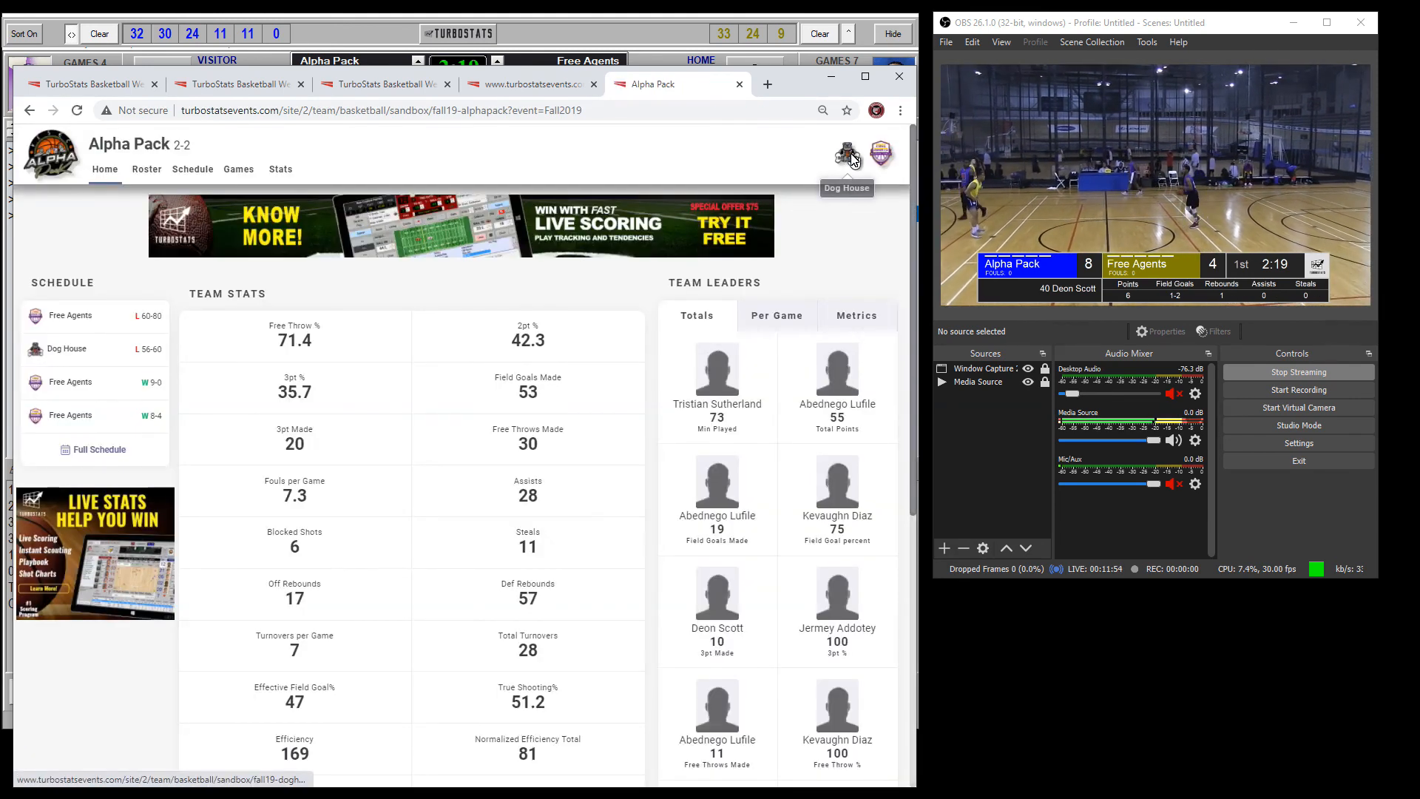